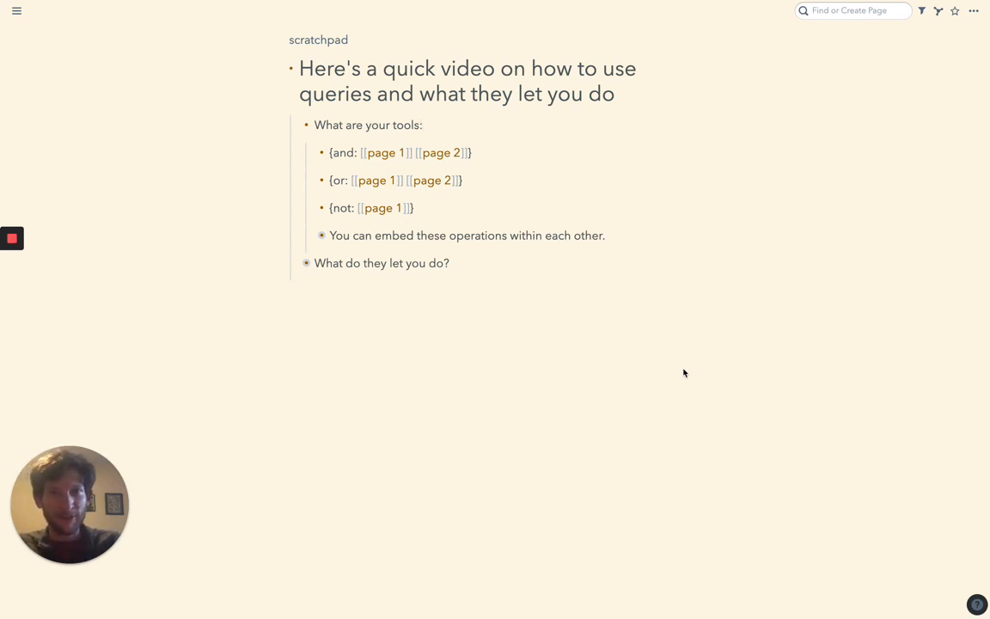
Examine the {and: [[page 1]] [[page 2]]} bullet under "What are your tools:", highlighting its "and:" operator
key(Down)
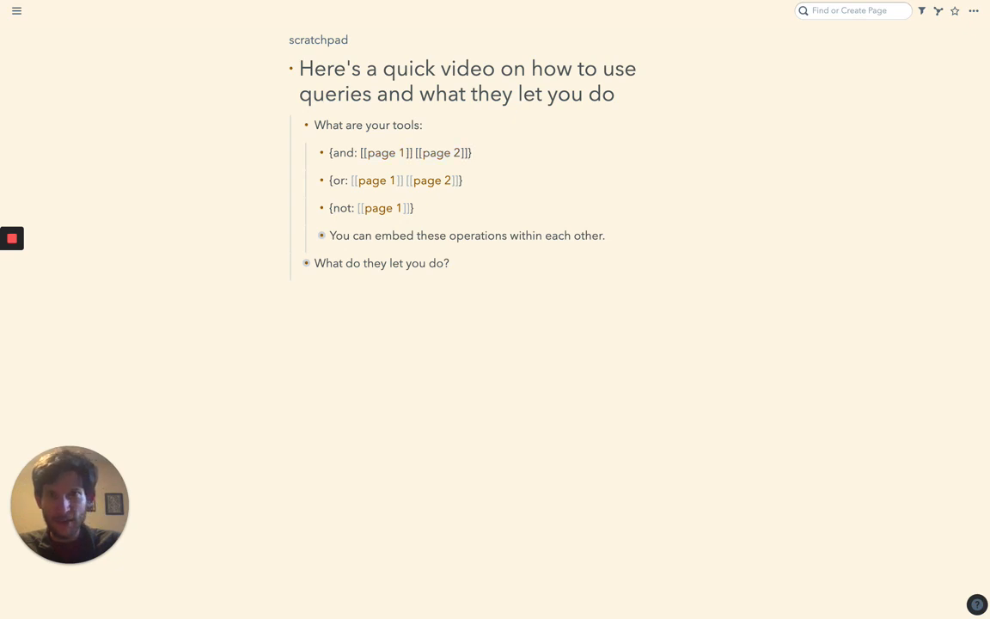
key(Up)
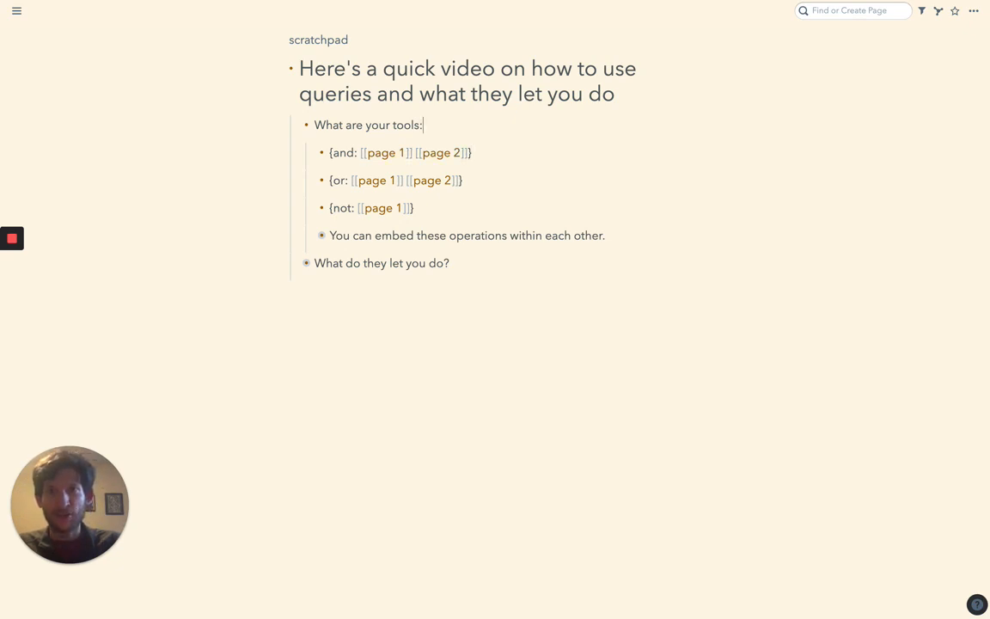
key(Down)
click(360, 153)
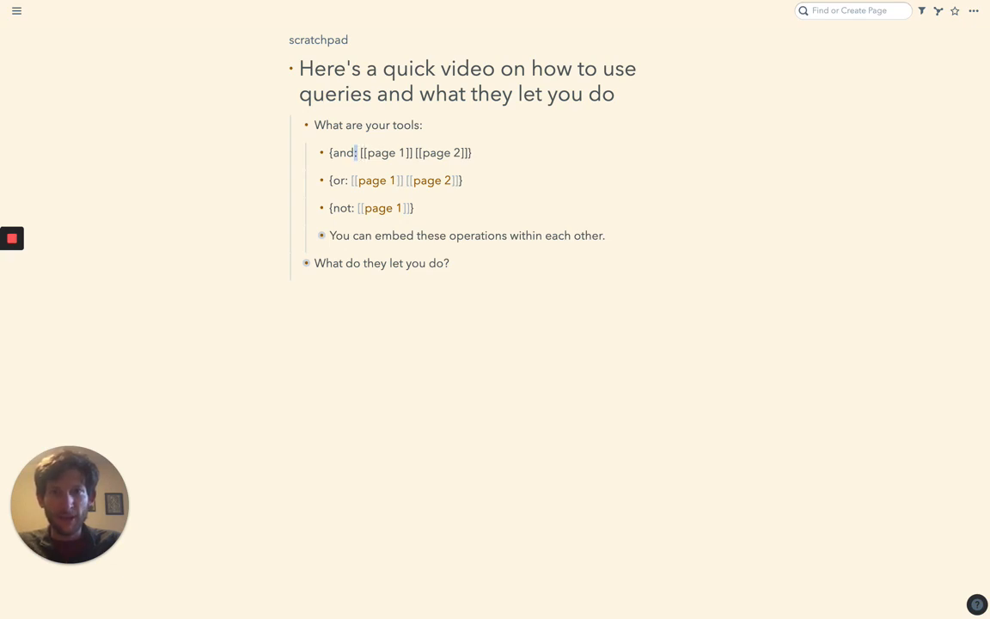
key(shift+Left)
key(shift+Left)
key(shift+Left)
key(shift+Left)
key(shift+Left)
key(Down)
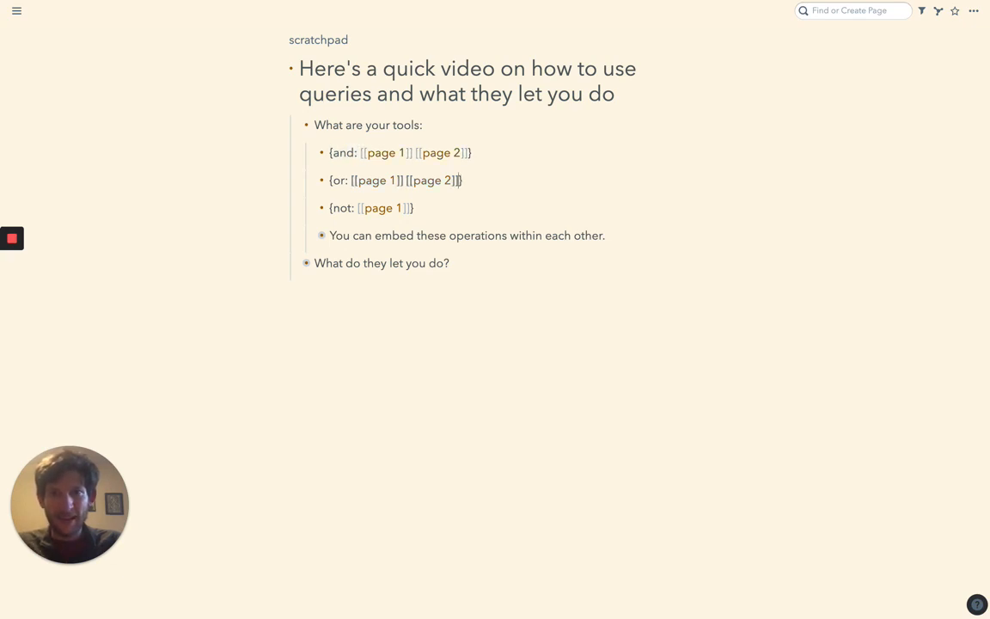
Examine the {or: [[page 1]] [[page 2]]} and {not: [[page 1]]} bullets in the tools list
key(Left)
key(Left)
key(Left)
key(Left)
key(Left)
key(Left)
key(Left)
key(Left)
key(Left)
key(Left)
key(Left)
key(Left)
key(Left)
key(Left)
key(Left)
key(Left)
key(Left)
key(Left)
key(Left)
key(Left)
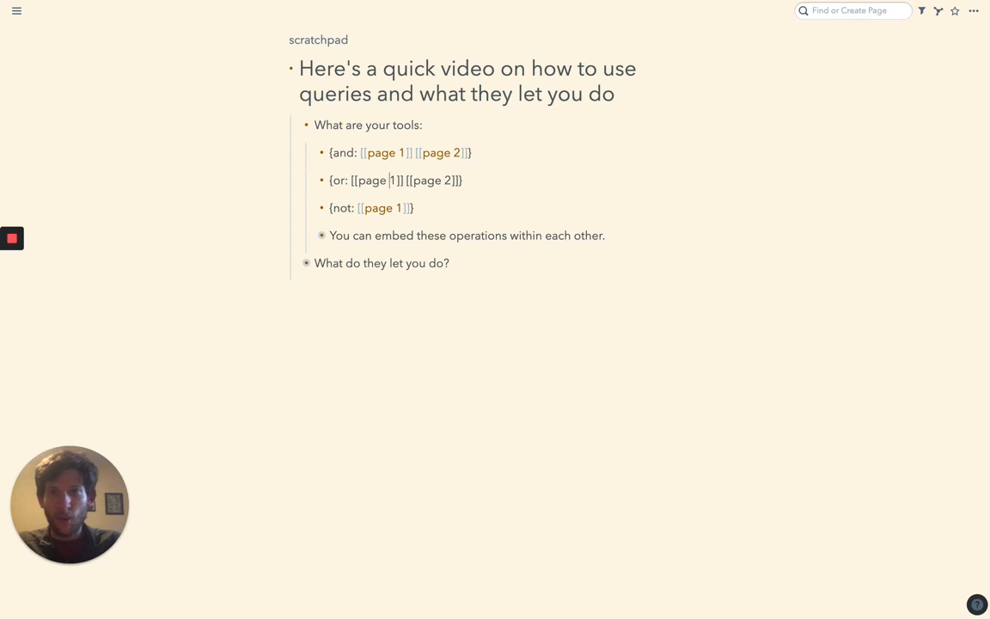
key(shift+Left)
key(shift+Left)
key(Down)
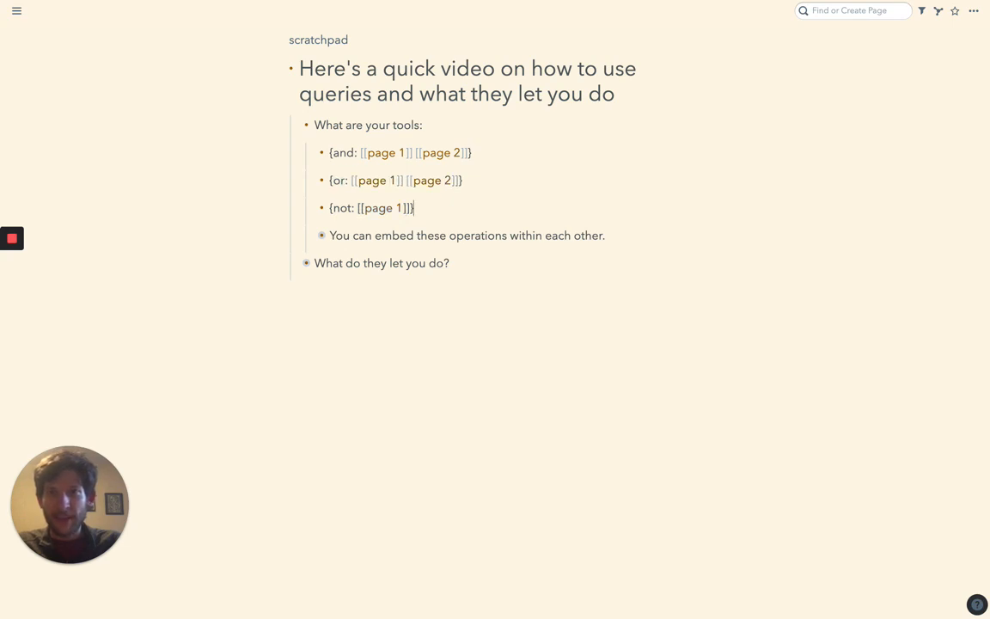
key(Down)
key(Up)
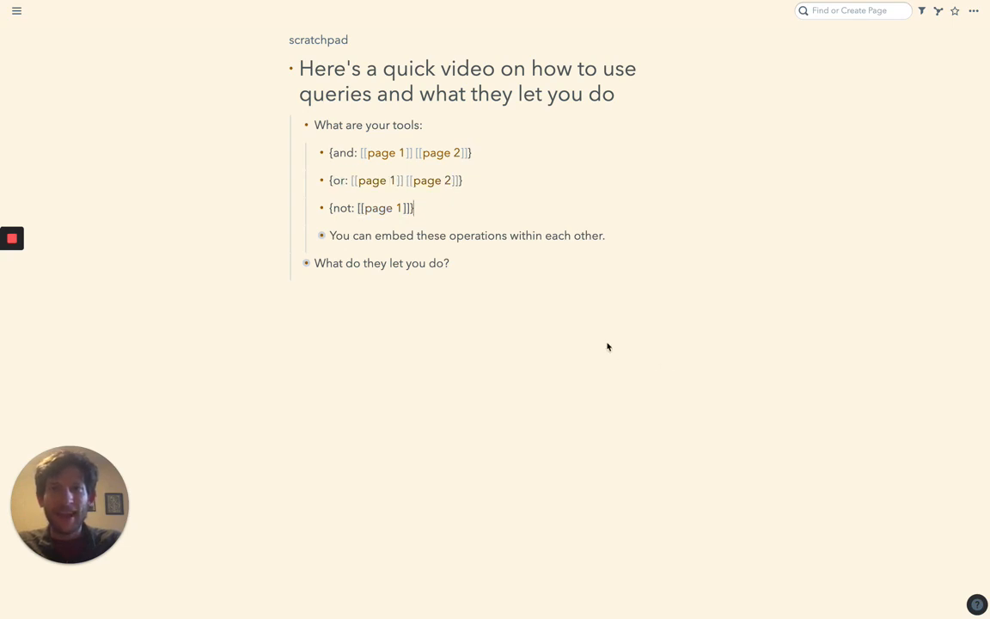
Highlight the page references in the {and:} query, and review the {or:} and {not:} queries below it
click(471, 152)
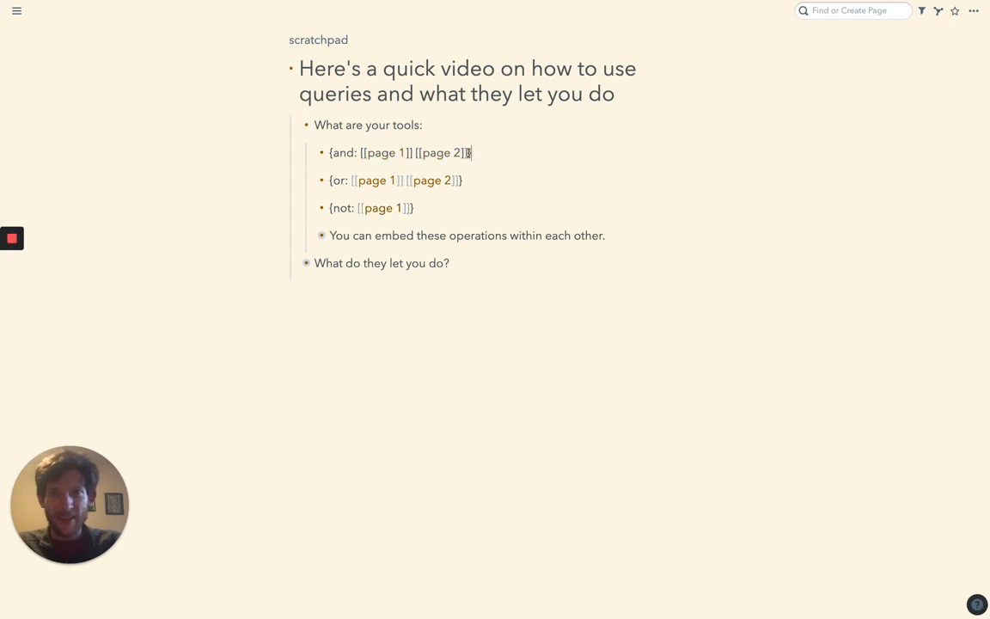
drag(357, 150, 438, 152)
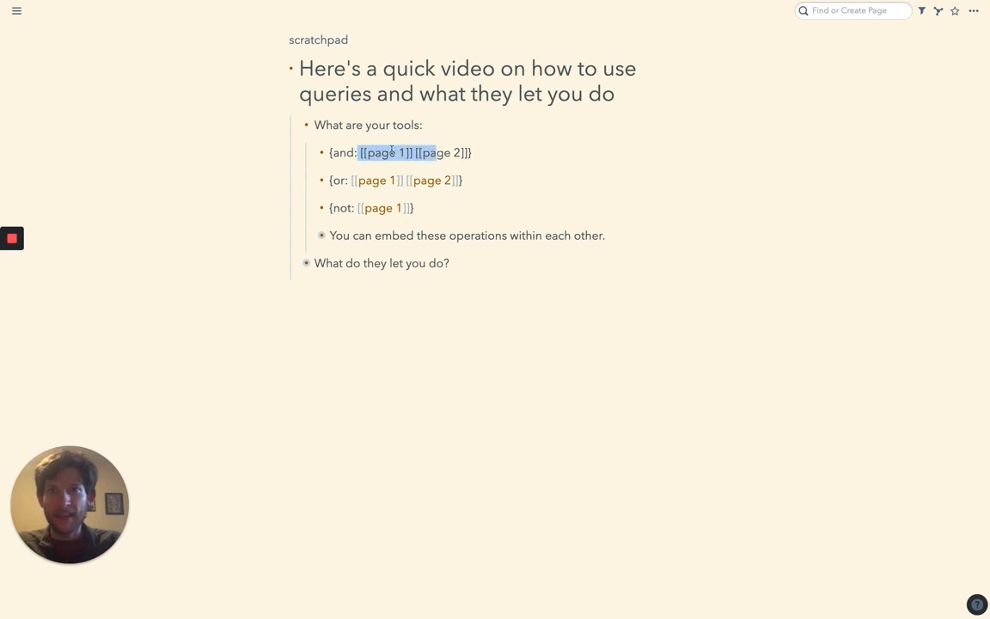
click(401, 154)
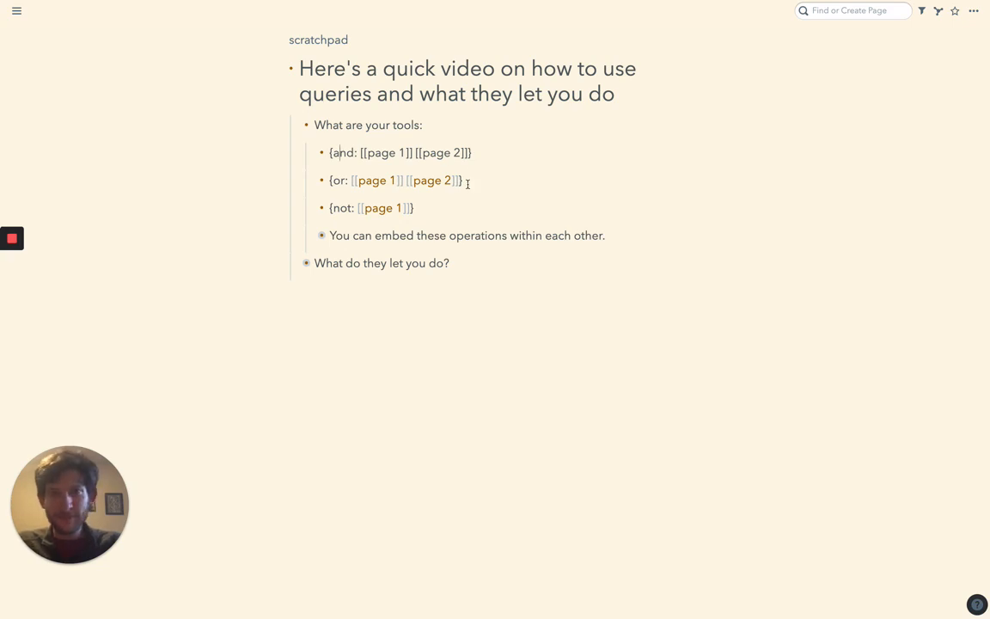
click(470, 185)
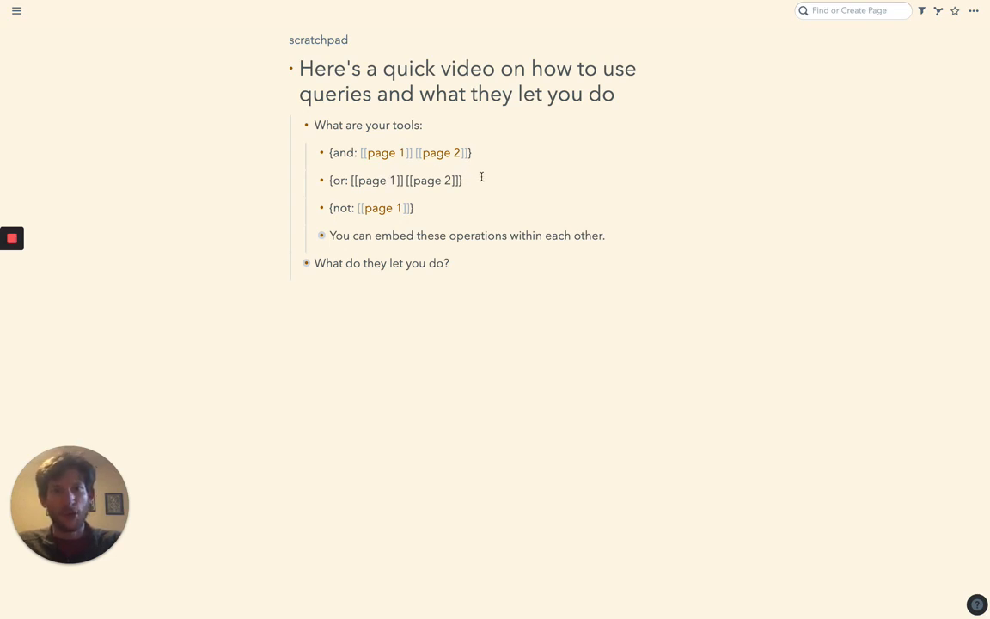
click(447, 208)
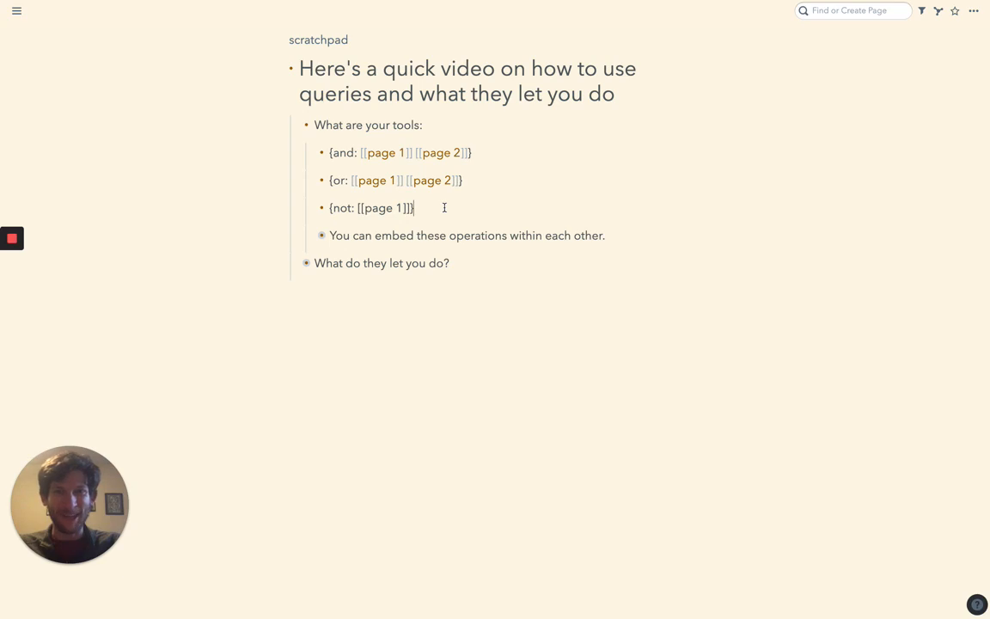
Expand the "You can embed these operations within each other." bullet and collapse the 3(15/(2+3))=9 bullet inside it
click(430, 235)
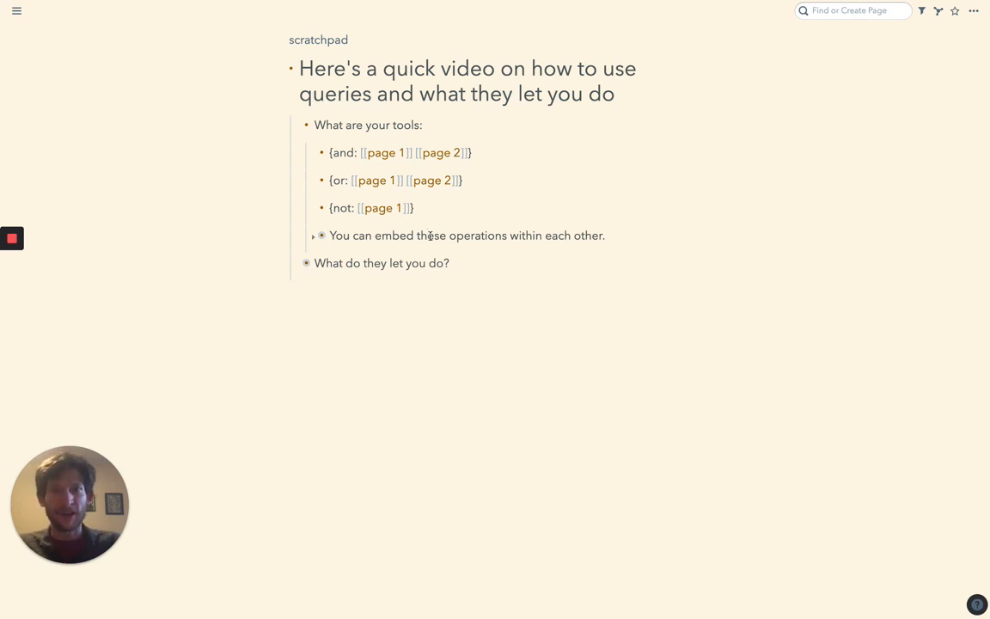
key(super)
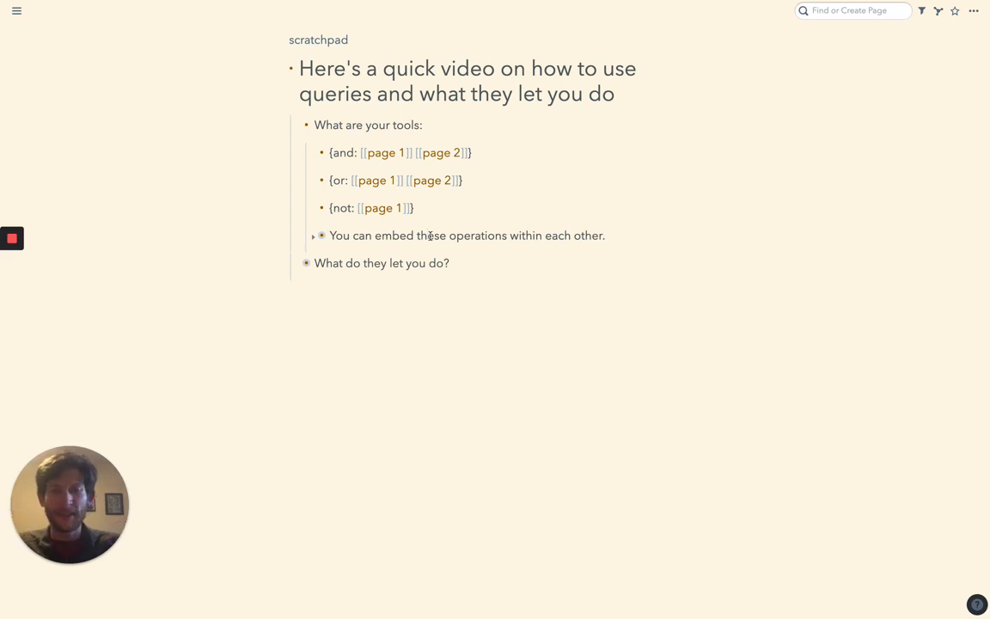
key(ctrl+Down)
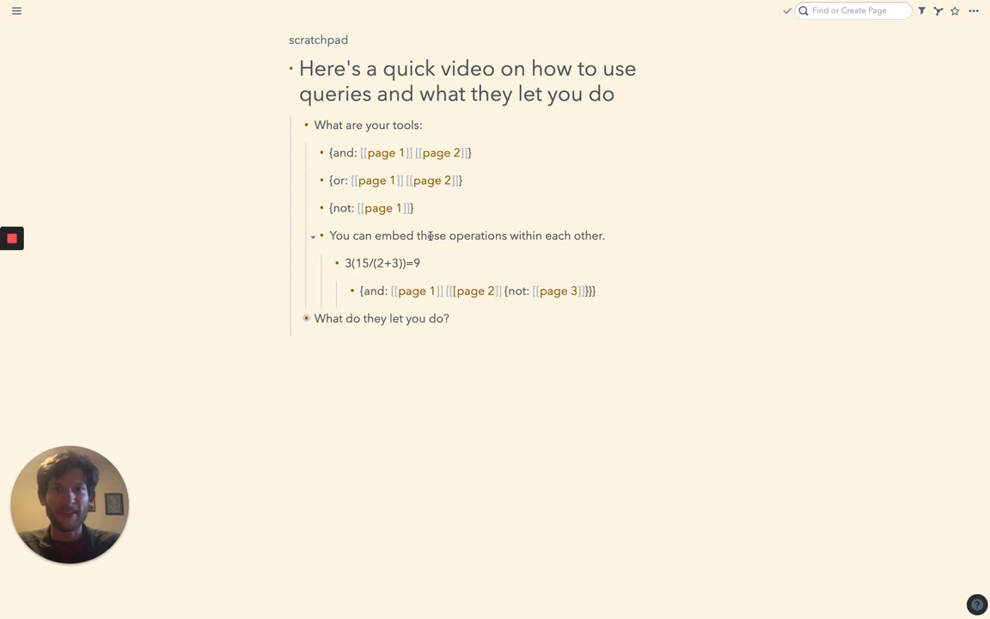
key(ctrl+Up)
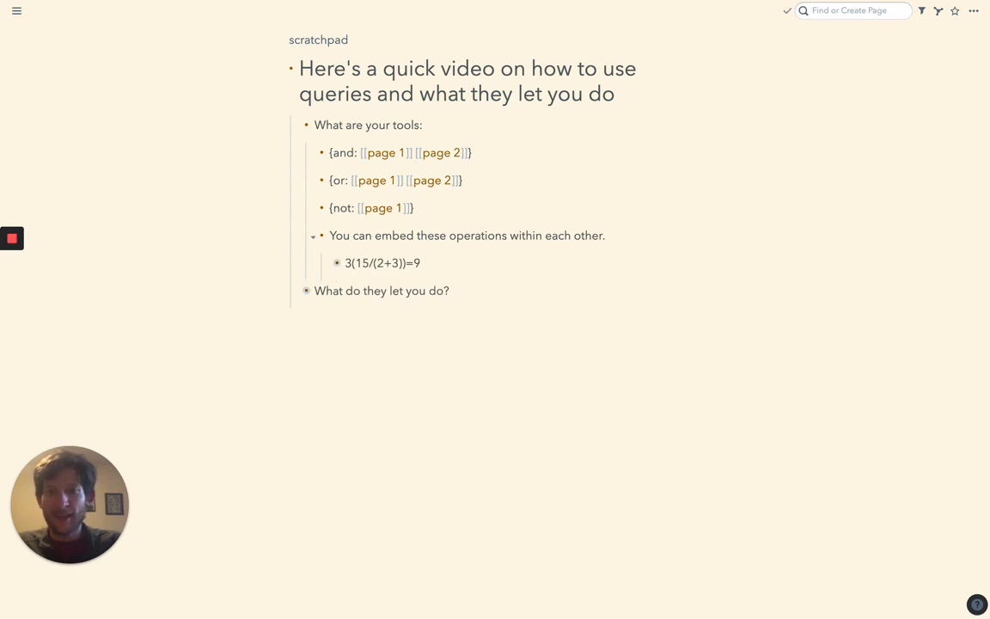
Highlight the outer parenthesised part (15/(2+3)) of the 3(15/(2+3))=9 formula
key(Left)
key(Left)
key(Left)
key(Left)
key(Left)
key(Left)
key(Left)
key(Left)
key(Left)
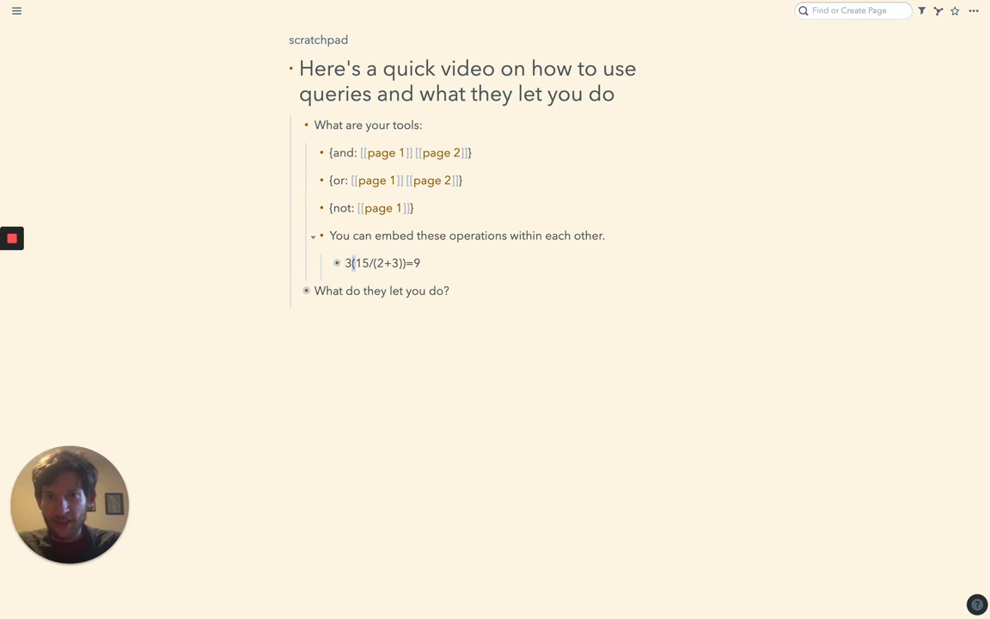
key(Left)
key(shift+Right)
key(shift+Right)
key(shift+Right)
key(shift+Right)
key(shift+Right)
key(shift+Right)
key(shift+Right)
key(shift+Right)
key(shift+Right)
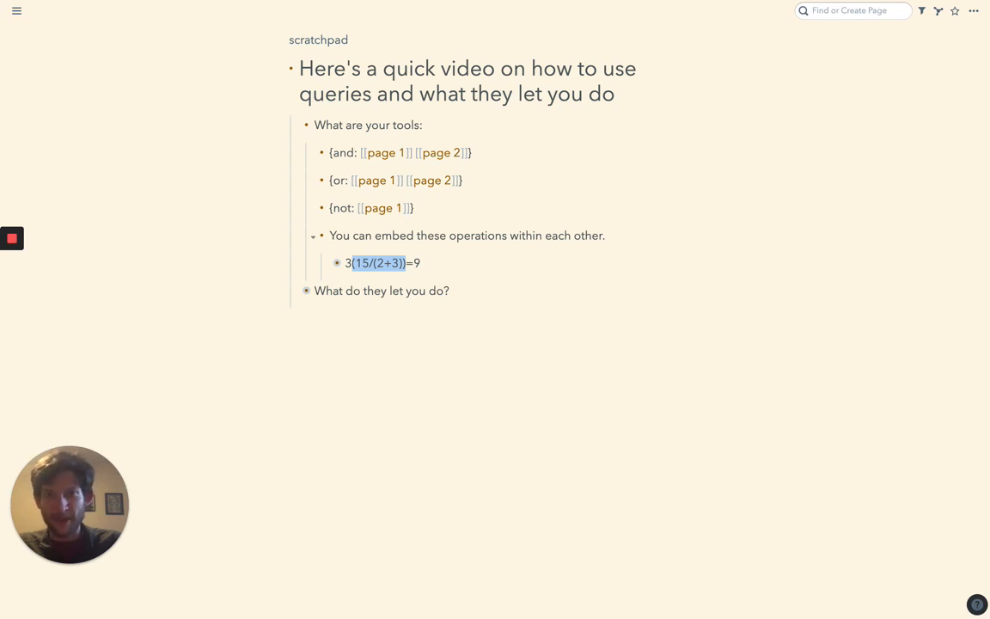
Highlight only the "15/" part inside the formula's outer parentheses
key(Right)
key(Left)
key(Left)
key(Left)
key(Left)
key(Left)
key(Left)
key(Left)
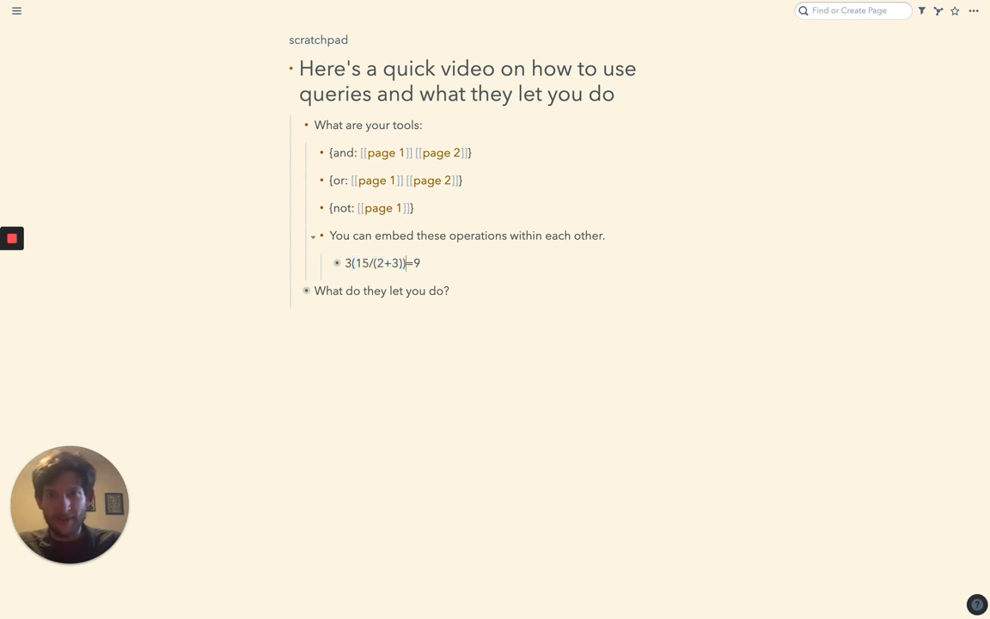
key(Left)
key(Left)
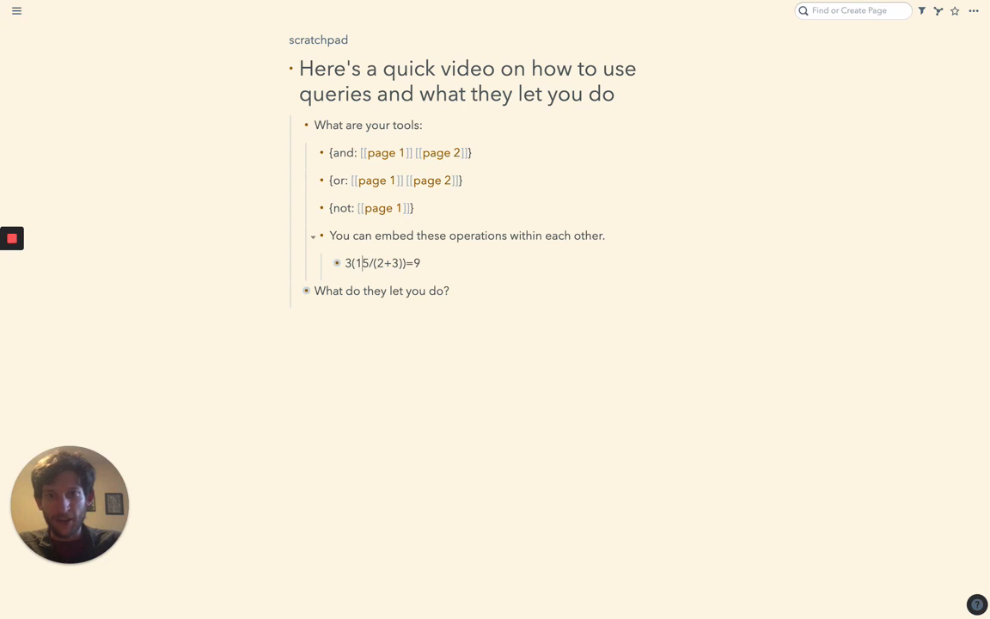
key(shift+Right)
key(shift+Right)
key(shift+Right)
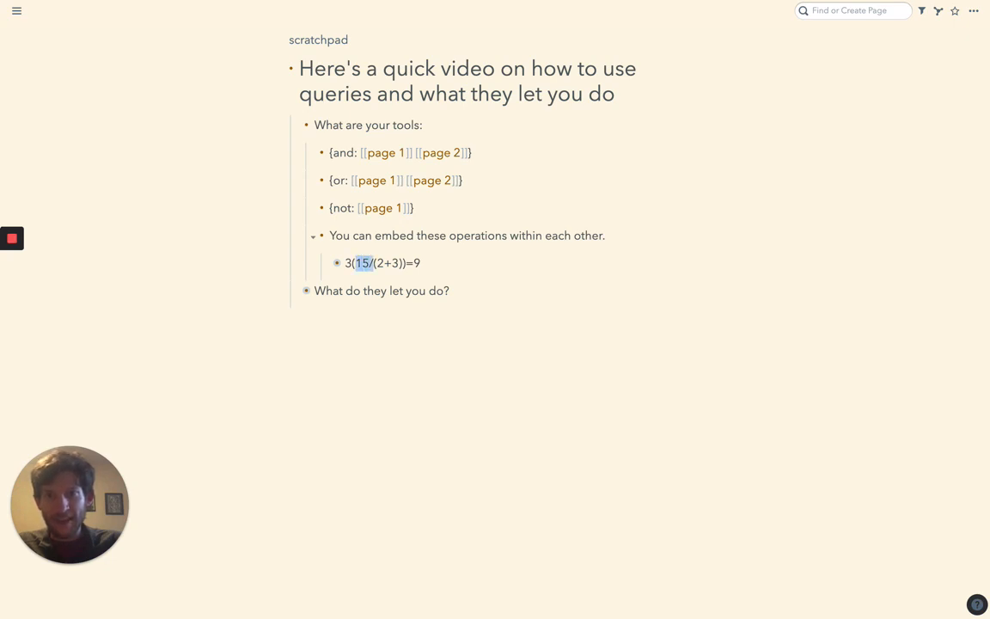
Highlight the inner parenthesised sum (2+3) in the formula
key(Right)
key(shift+Right)
key(shift+Right)
key(shift+Right)
key(shift+Right)
key(shift+Right)
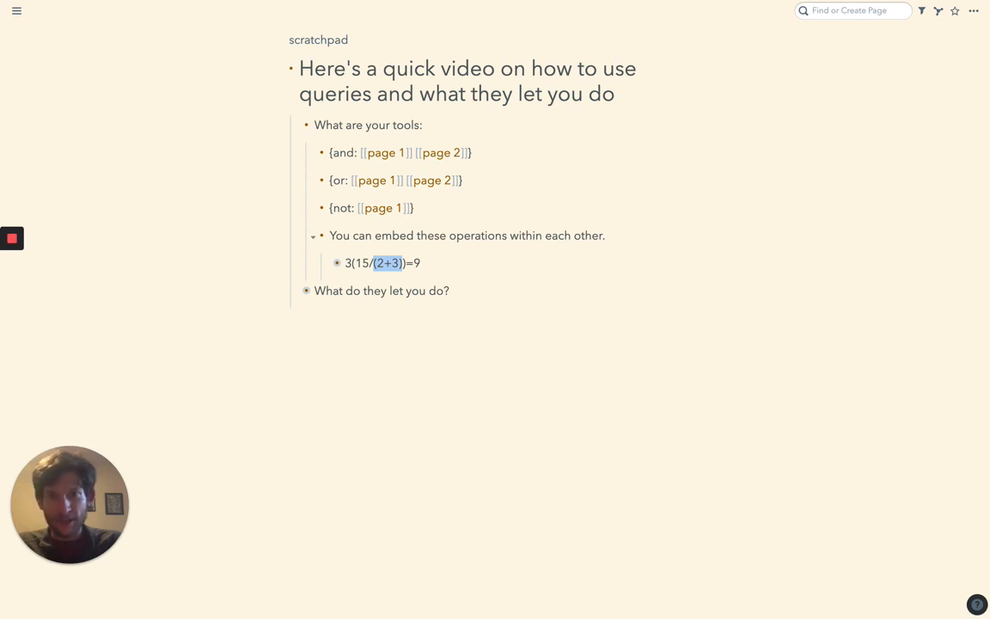
Highlight the number 15 in the formula, followed by its divisor (2+3)
key(Left)
key(Left)
key(Left)
key(Left)
key(shift+Right)
key(shift+Right)
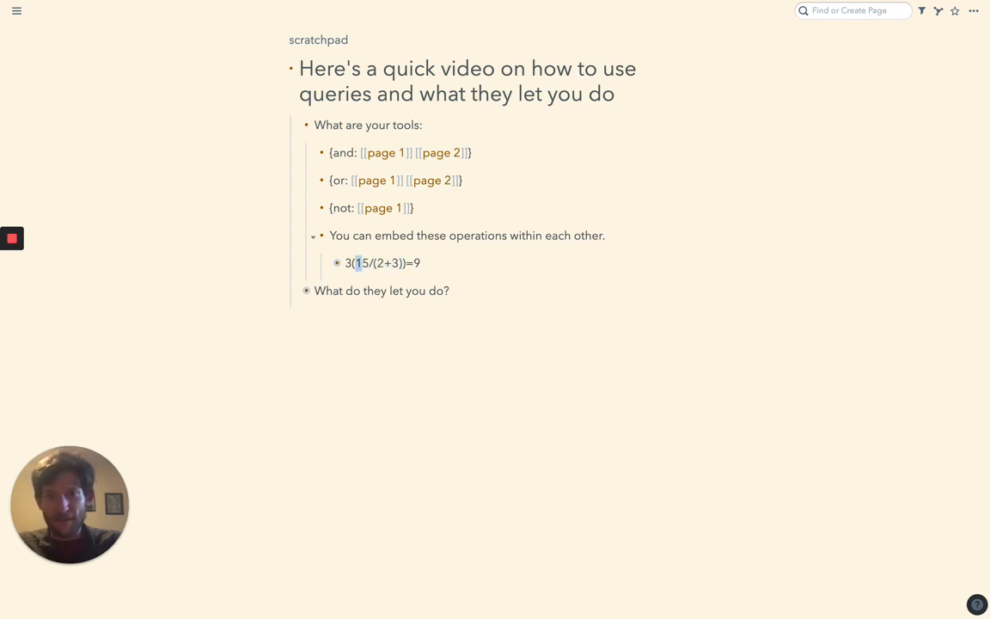
key(Right)
key(Right)
key(shift+Right)
key(shift+Right)
key(shift+Right)
key(shift+Right)
key(shift+Right)
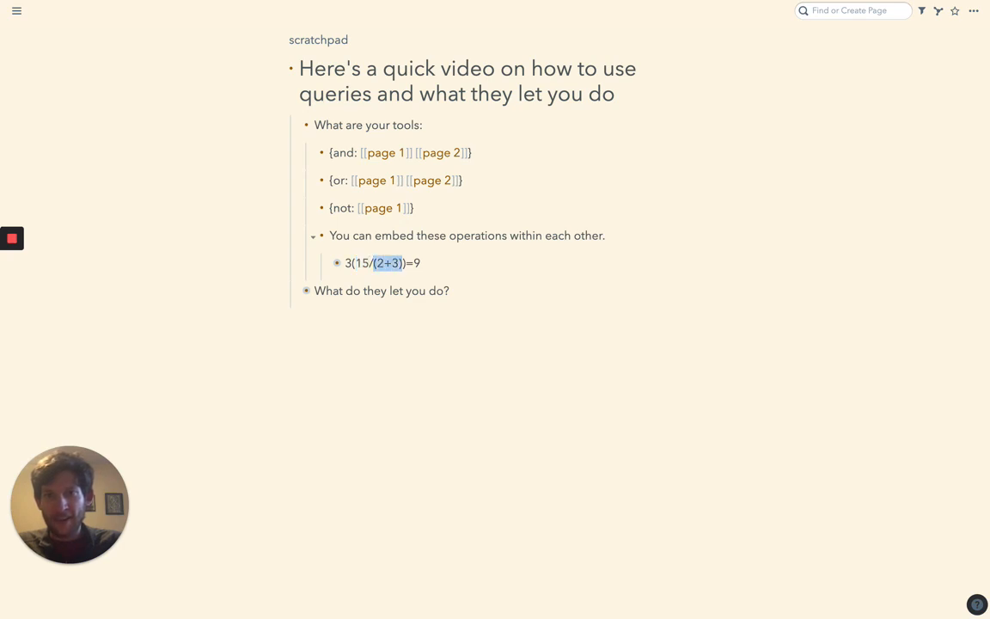
Highlight the whole nested expression (15/(2+3)) that the 3 multiplies
key(Right)
key(Right)
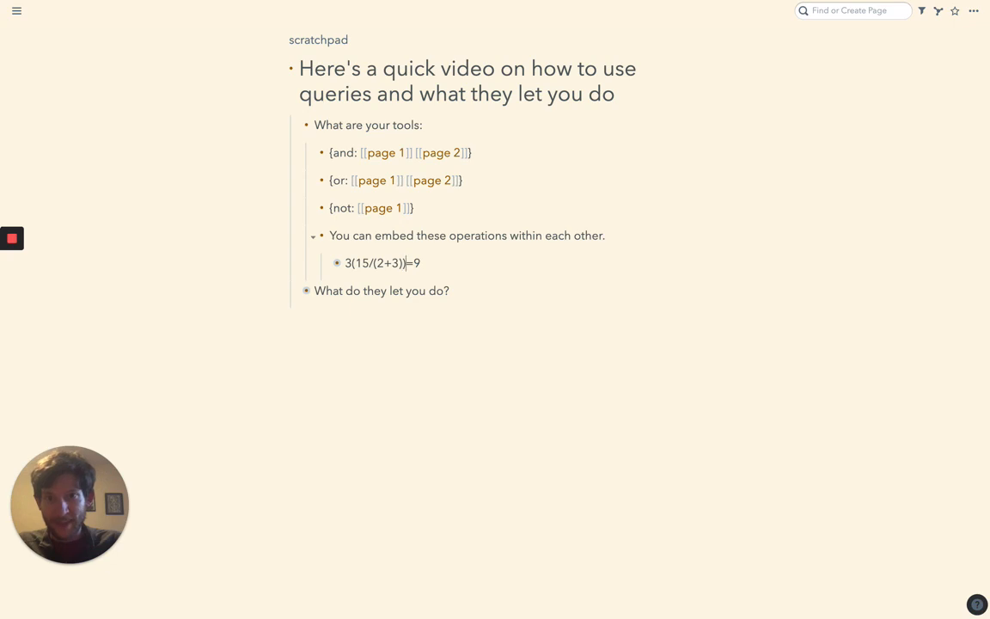
key(shift+Left)
key(shift+Left)
key(shift+Left)
key(shift+Left)
key(shift+Left)
key(shift+Left)
key(shift+Left)
key(shift+Left)
key(shift+Left)
key(shift+Left)
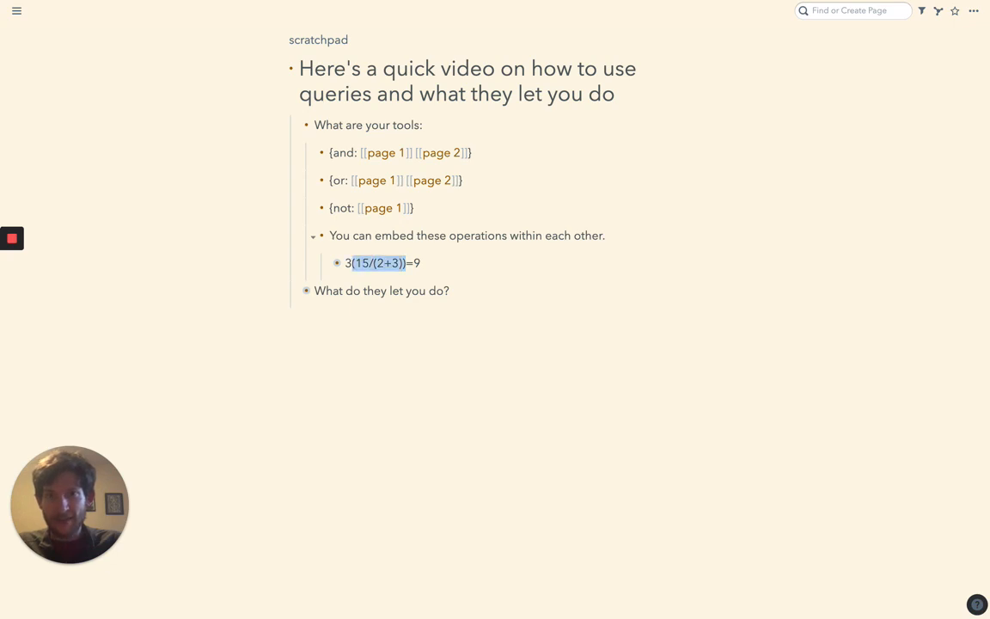
Highlight the result 9 at the end of the formula
key(Right)
key(Right)
key(Right)
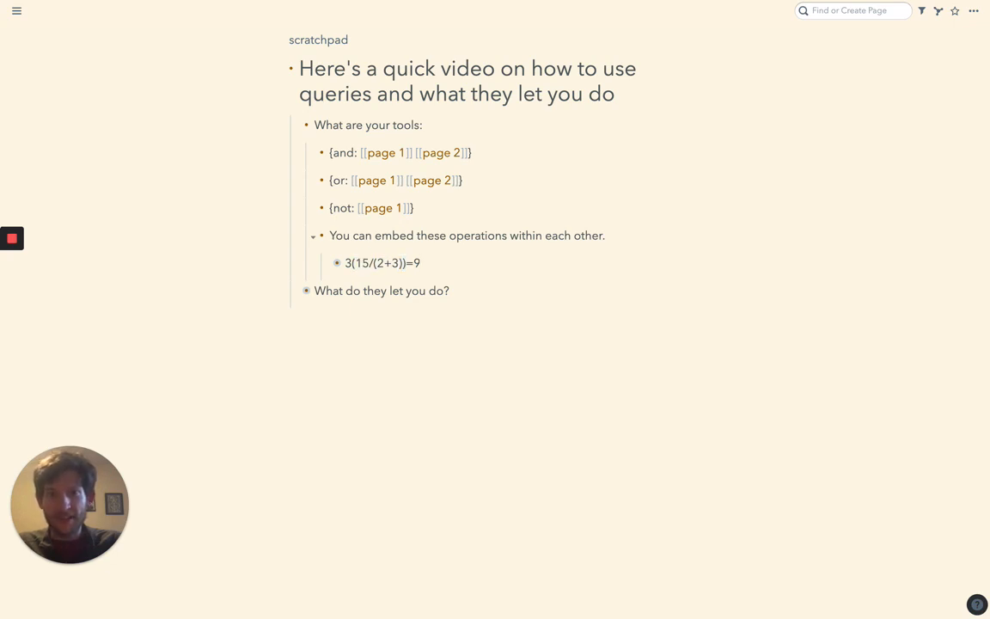
key(shift+Left)
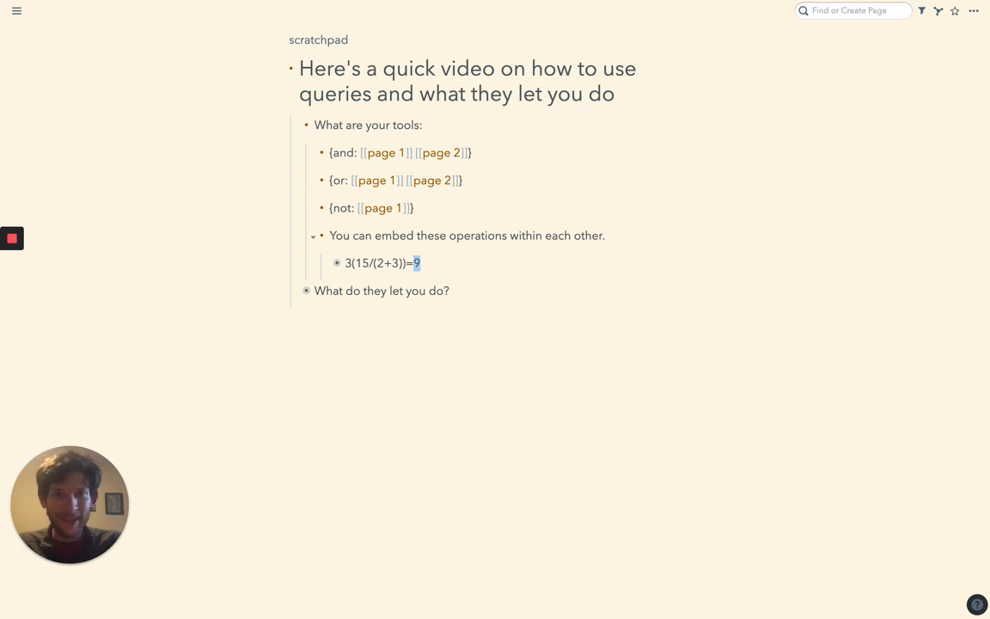
key(Left)
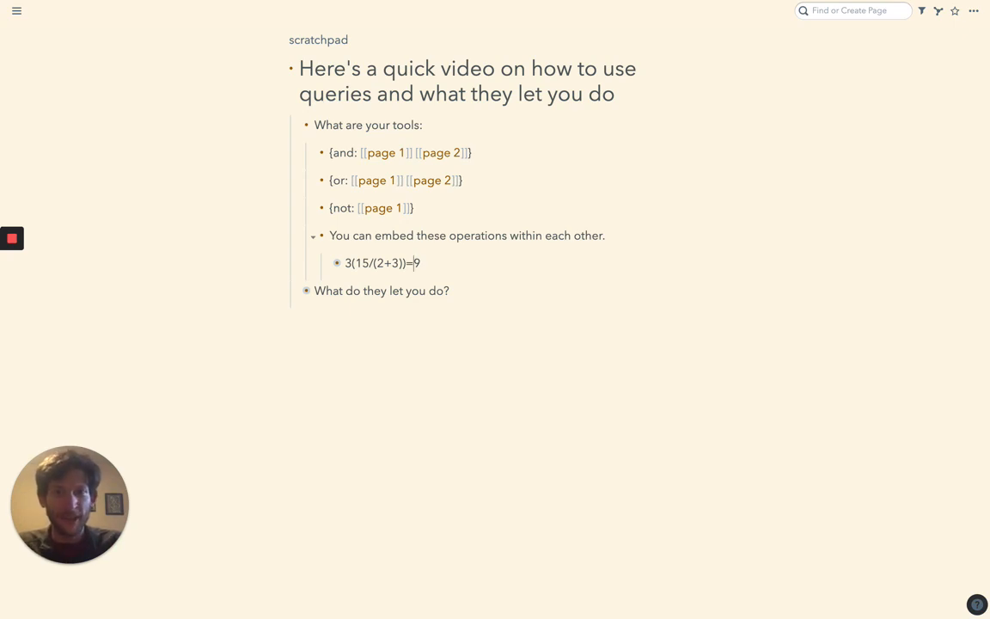
Expand the formula bullet and highlight its nested query from {and: through the start of the {not: clause
key(ctrl+Down)
key(Down)
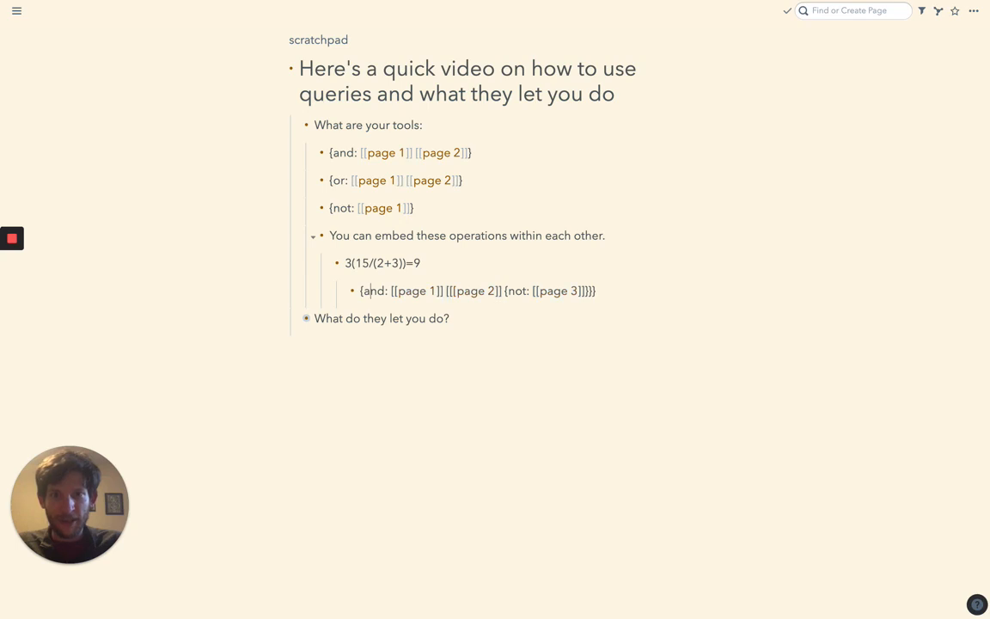
key(Home)
key(shift+Right)
key(shift+Right)
key(shift+Right)
key(shift+Right)
key(shift+Right)
key(shift+Right)
key(shift+Right)
key(shift+Right)
key(shift+Right)
key(shift+Right)
key(shift+Right)
key(shift+Right)
key(shift+Right)
key(shift+Right)
key(shift+Right)
key(shift+Right)
key(shift+Right)
key(shift+Right)
key(shift+Right)
key(shift+Right)
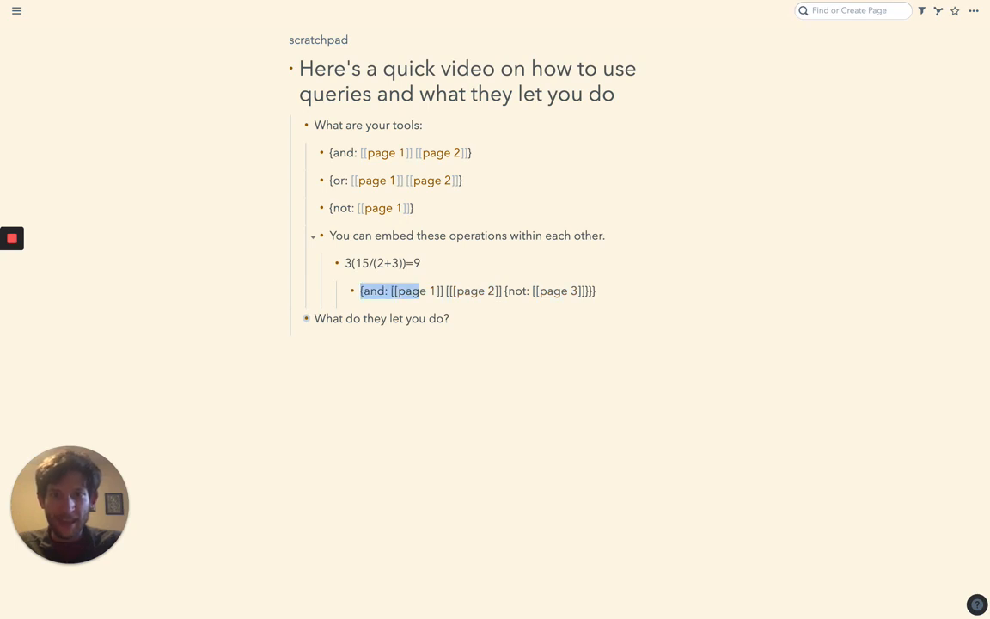
key(shift+Right)
key(shift+Right)
key(shift+Right)
key(shift+Right)
key(shift+Right)
key(shift+Right)
key(shift+Right)
key(shift+Right)
key(shift+Right)
key(shift+Right)
key(shift+Right)
key(shift+Right)
key(shift+Right)
key(shift+Right)
key(shift+Right)
key(shift+Right)
key(shift+Right)
key(shift+Right)
key(shift+Right)
key(shift+Right)
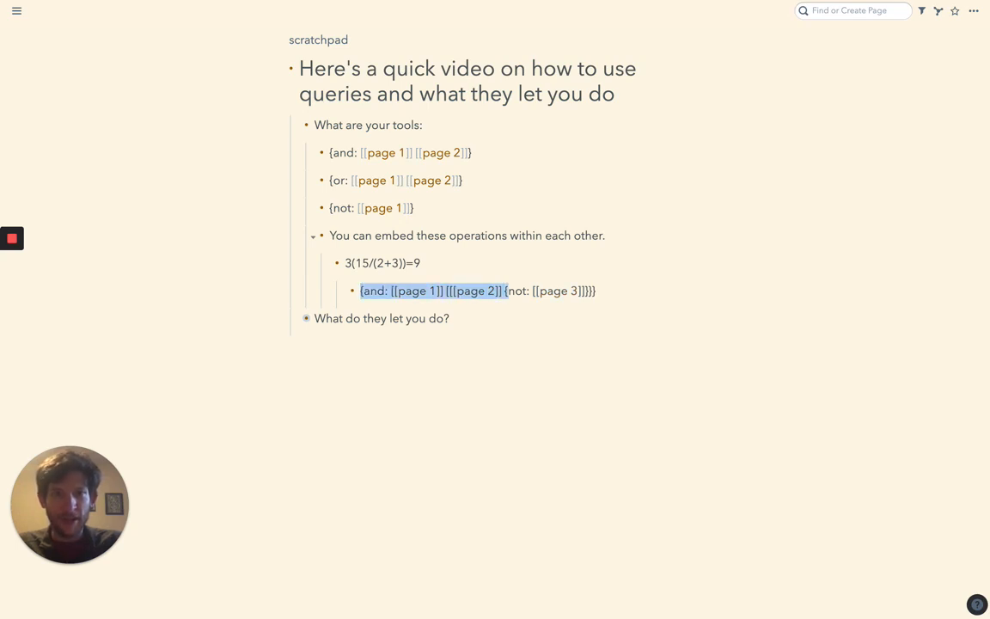
key(shift+Right)
key(shift+Right)
key(shift+Right)
key(shift+Right)
key(shift+Right)
key(Left)
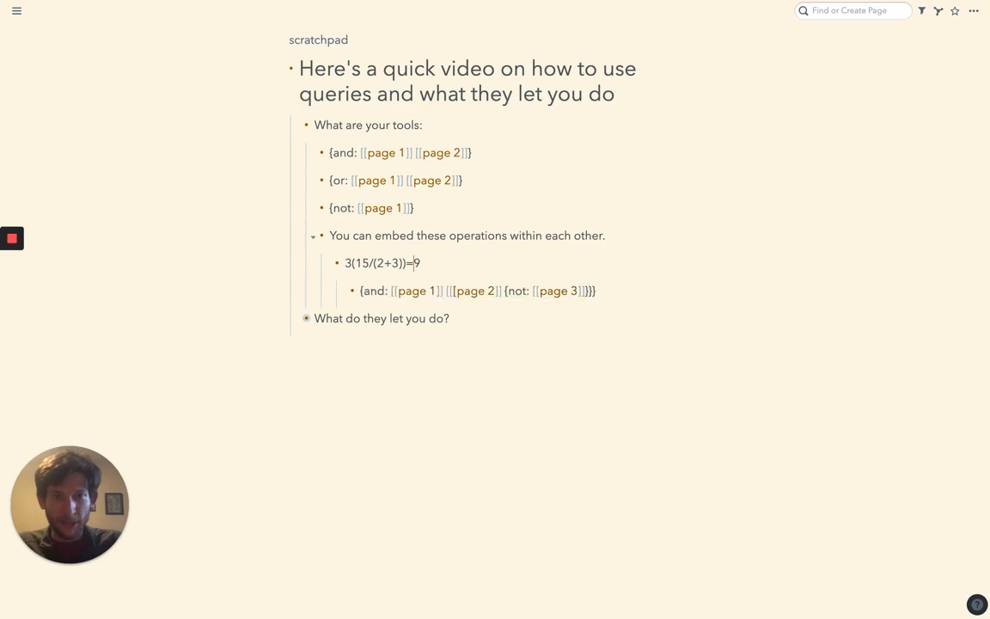
key(ctrl+Right)
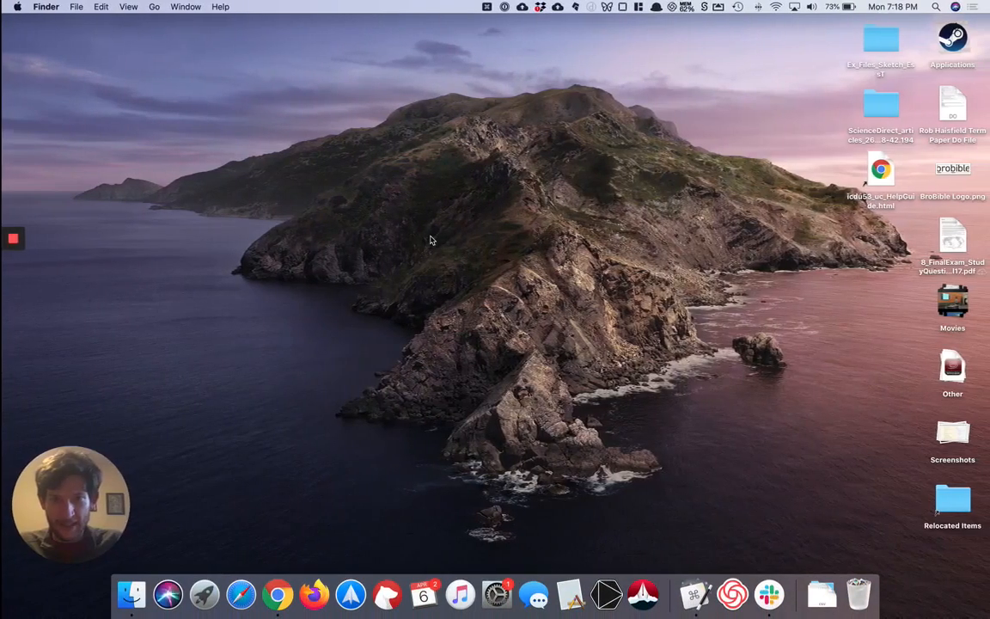
key(ctrl+Left)
Highlight the {not: [[page 3]]} clause inside the nested query
key(Right)
key(Right)
key(Right)
key(Right)
key(Right)
key(Right)
key(Right)
key(Right)
key(Right)
key(Right)
key(Right)
key(Right)
key(Right)
key(Right)
key(Right)
key(Right)
key(Right)
key(Right)
key(Right)
key(Right)
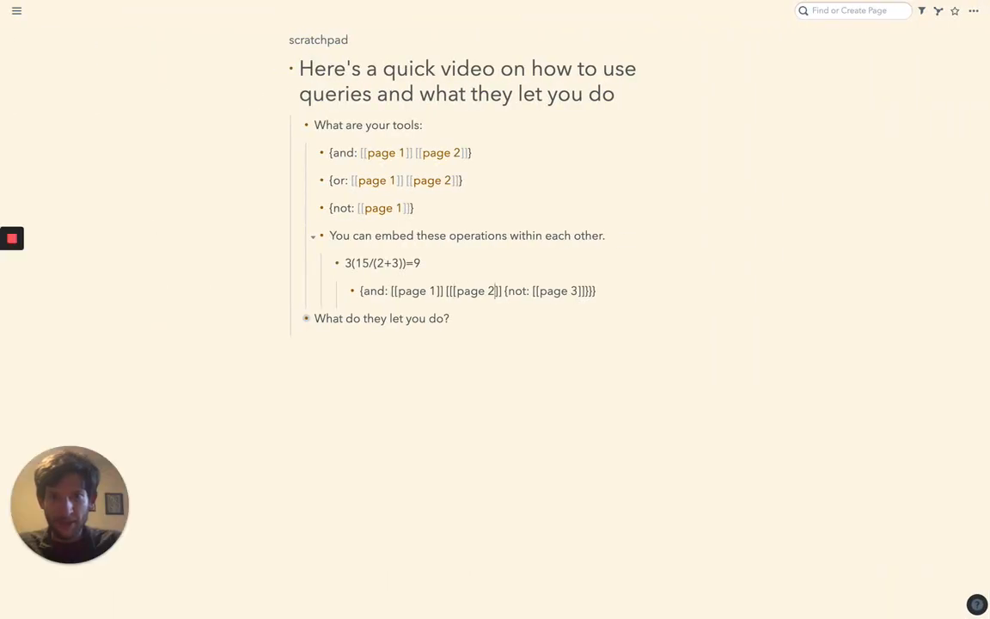
key(shift+Right)
key(shift+Right)
key(shift+Right)
key(shift+Right)
key(shift+Right)
key(shift+Right)
key(shift+Right)
key(shift+Right)
key(shift+Right)
key(shift+Right)
key(shift+Right)
key(shift+Right)
key(shift+Right)
key(shift+Right)
key(shift+Right)
key(shift+Right)
key(shift+Right)
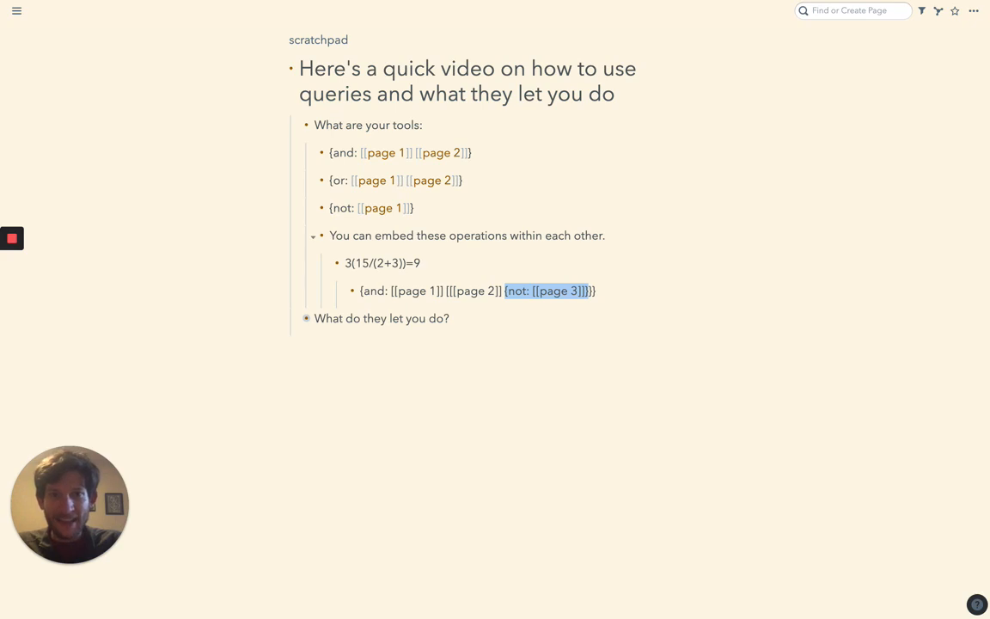
Highlight the nested query backwards from its closing braces, past the [[page 2]] clause, to the opening {and:
key(Right)
key(Right)
key(shift+Left)
key(shift+Left)
key(shift+Left)
key(shift+Left)
key(shift+Left)
key(shift+Left)
key(shift+Left)
key(shift+Left)
key(shift+Left)
key(shift+Left)
key(shift+Left)
key(shift+Left)
key(shift+Left)
key(shift+Left)
key(shift+Left)
key(shift+Left)
key(shift+Left)
key(shift+Left)
key(shift+Left)
key(shift+Left)
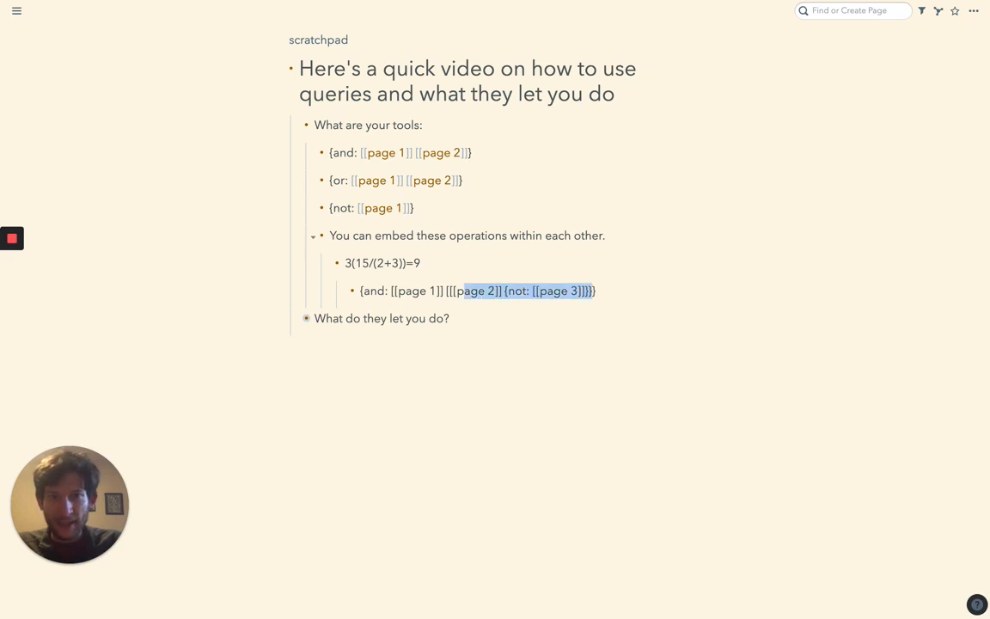
key(shift+Left)
key(shift+Left)
key(shift+Left)
key(shift+Left)
key(shift+Left)
key(shift+Left)
key(shift+Left)
key(shift+Left)
key(shift+Left)
key(shift+Left)
key(shift+Left)
key(shift+Left)
key(shift+Left)
key(shift+Left)
key(shift+Left)
key(shift+Left)
key(shift+Left)
key(shift+Left)
key(shift+Left)
key(shift+Left)
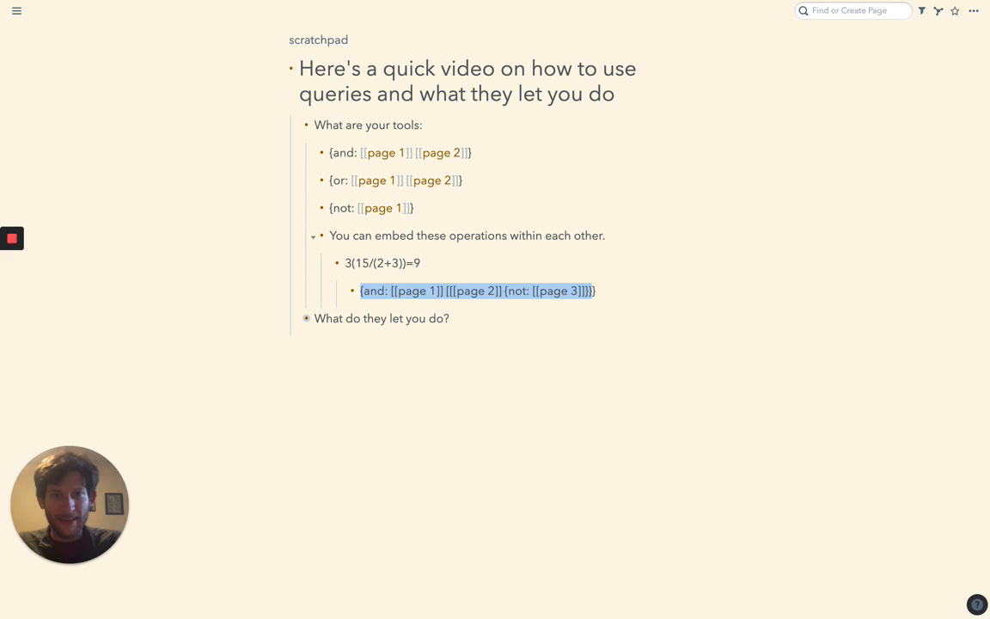
key(Right)
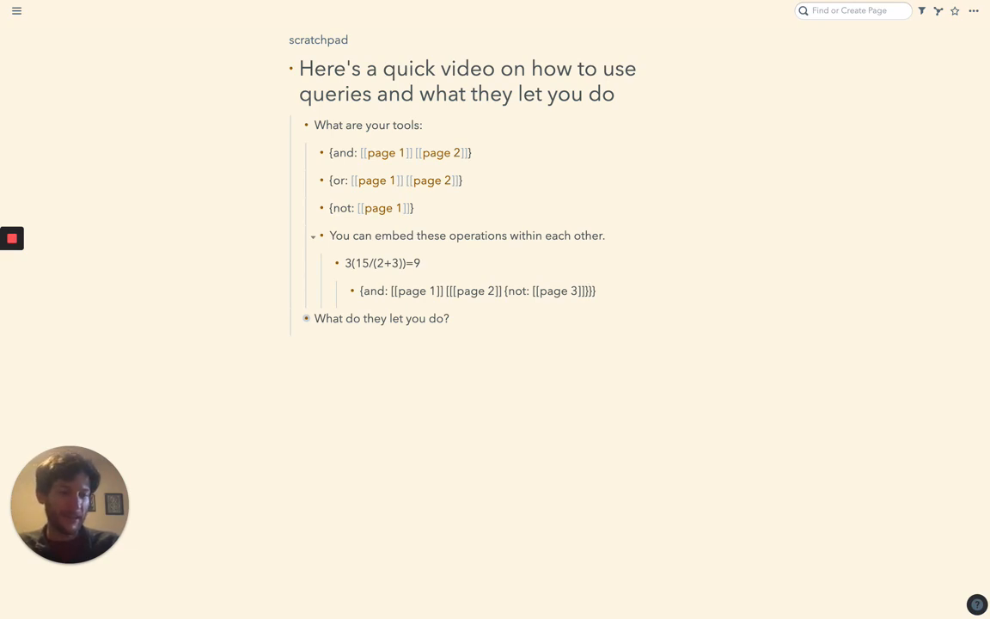
Expand the "What do they let you do?" bullet and place the cursor at the end of the "Ask your database" line
click(437, 319)
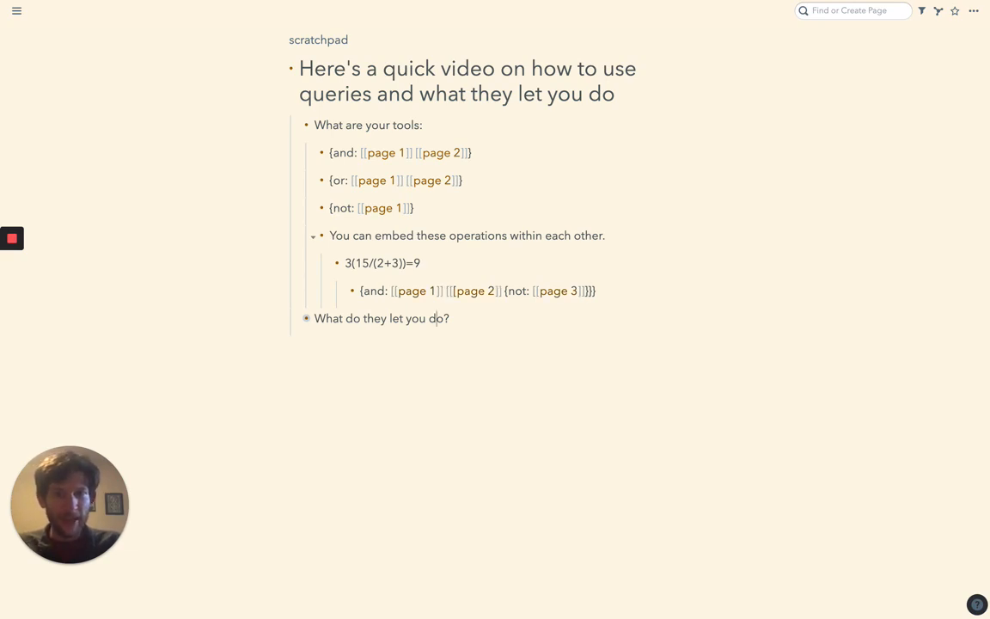
key(ctrl+Down)
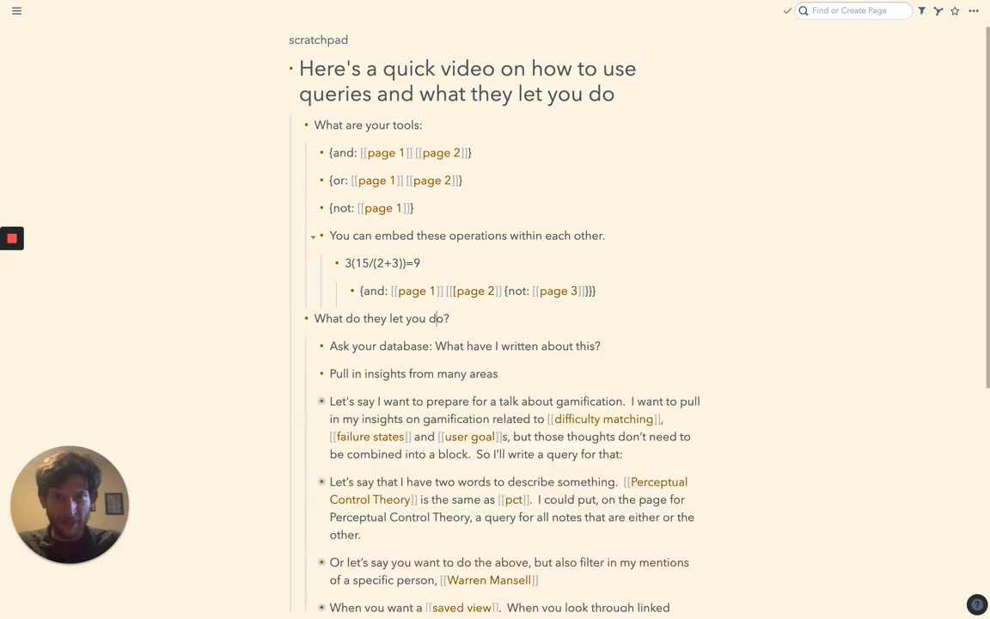
click(602, 345)
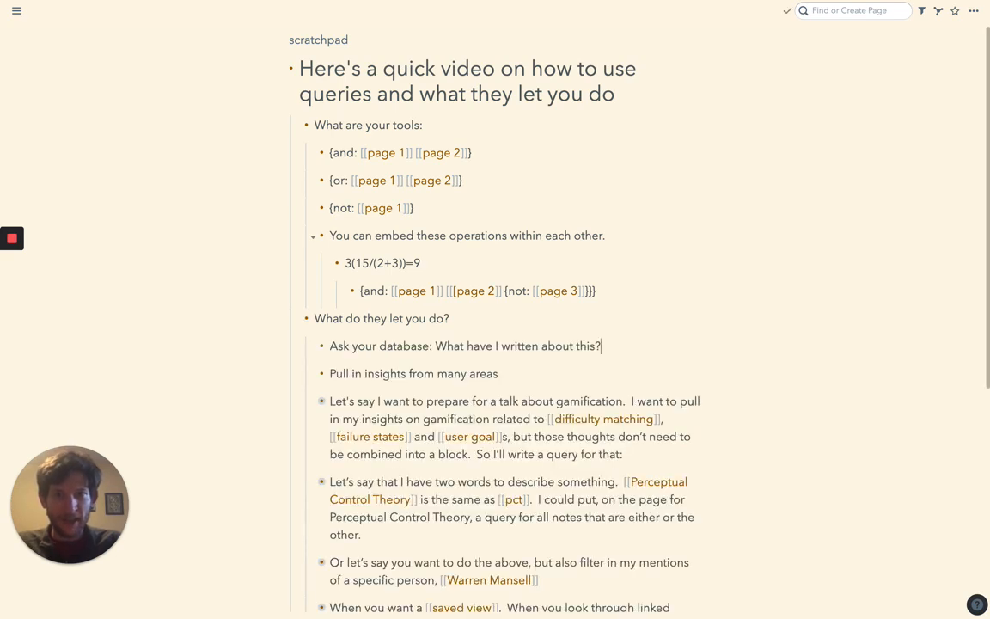
Zoom into the gamification talk example and enter its query block to show the query's source text
key(ctrl+period)
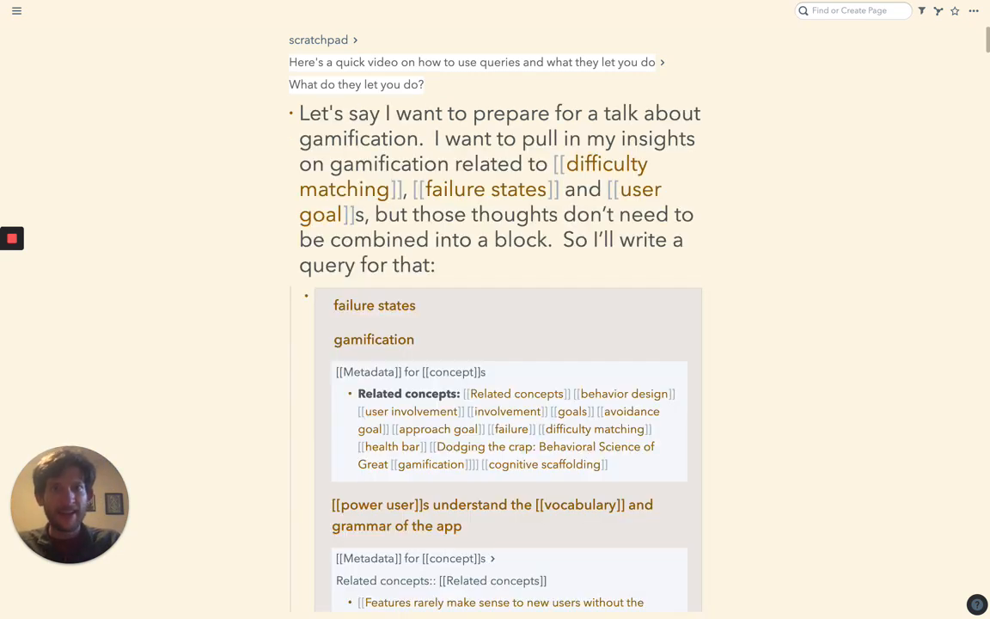
click(471, 249)
key(Down)
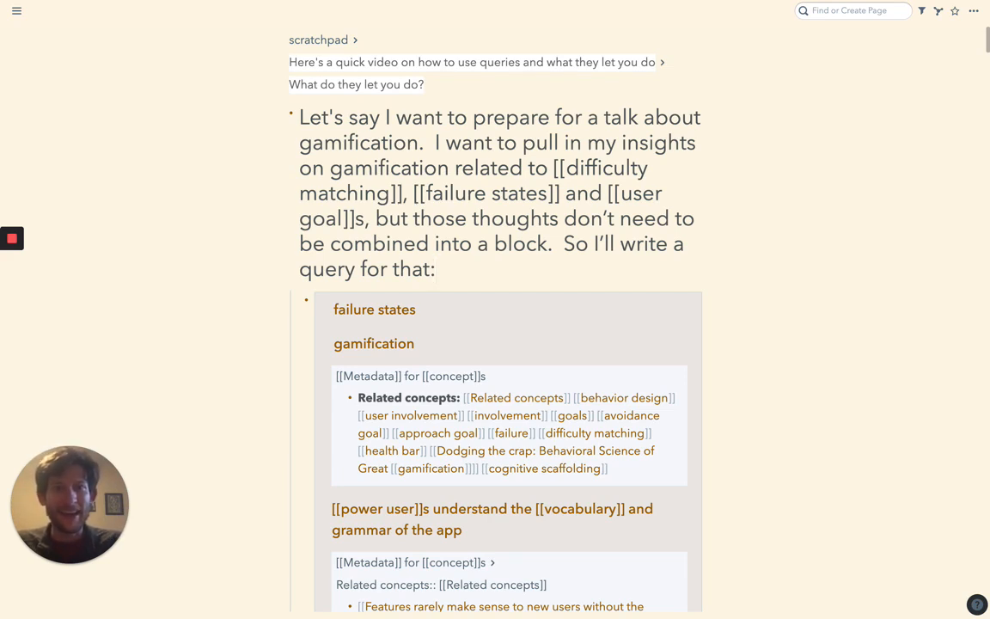
click(394, 244)
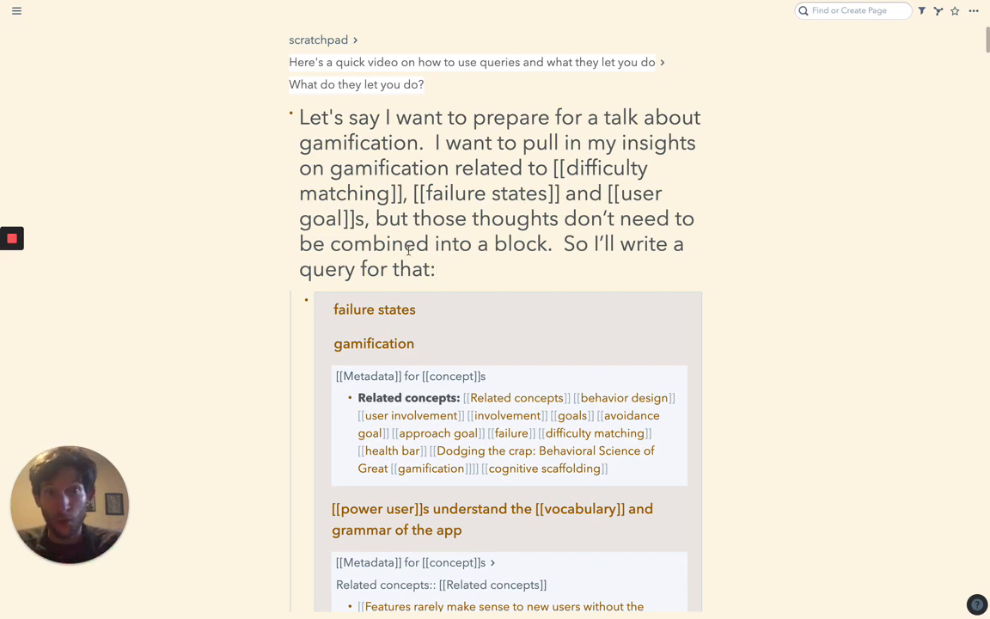
key(Down)
key(Down)
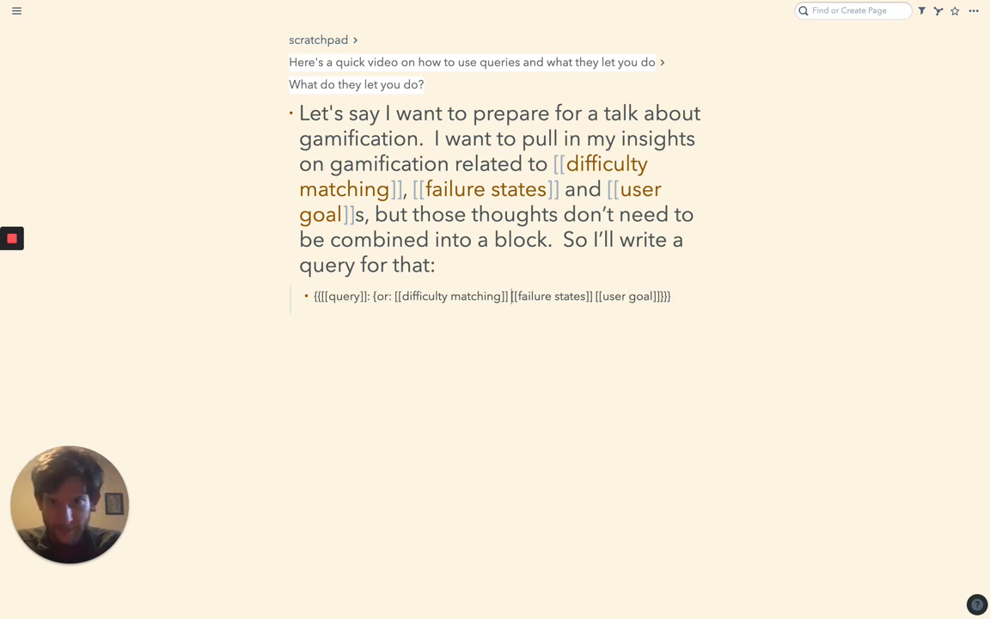
Highlight the two opening curly braces at the start of the gamification query
click(450, 295)
key(Left)
key(Left)
key(Left)
key(Left)
key(Left)
key(Left)
key(Left)
key(Left)
key(Left)
key(Left)
key(Left)
key(Left)
key(Left)
key(Left)
key(Left)
key(Left)
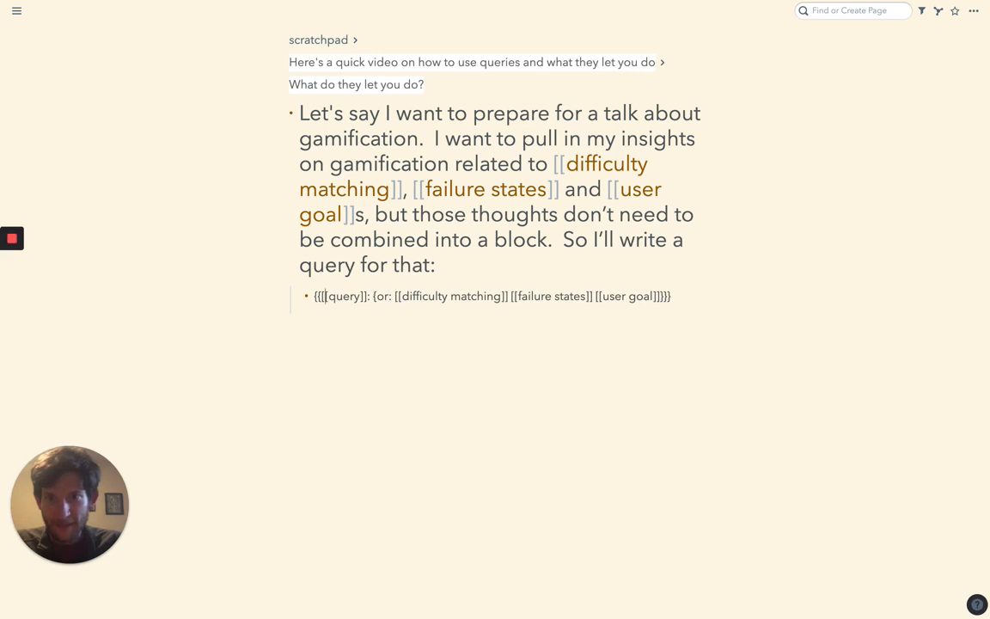
key(shift+Right)
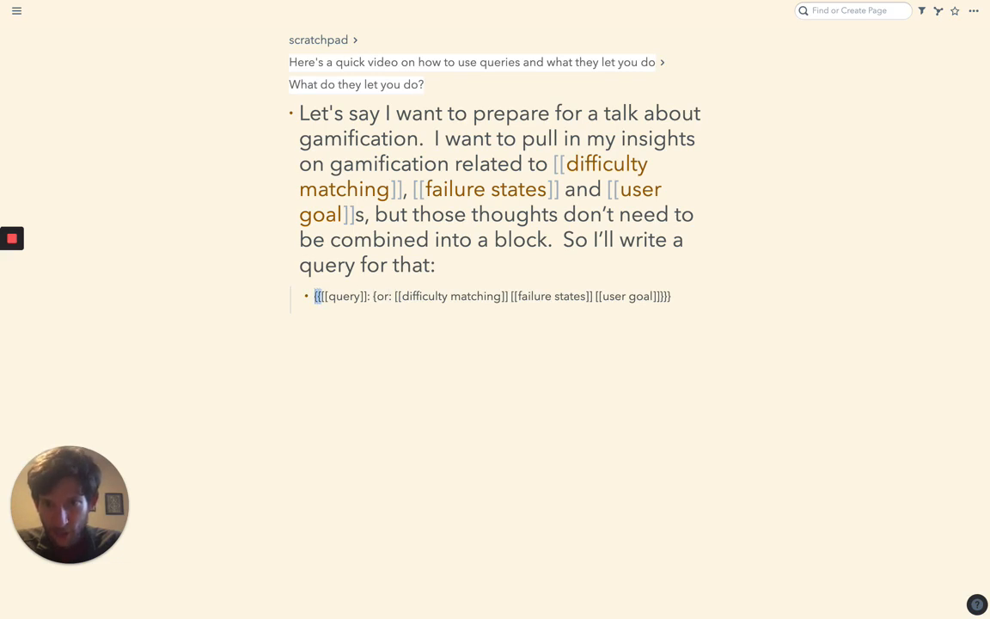
key(Right)
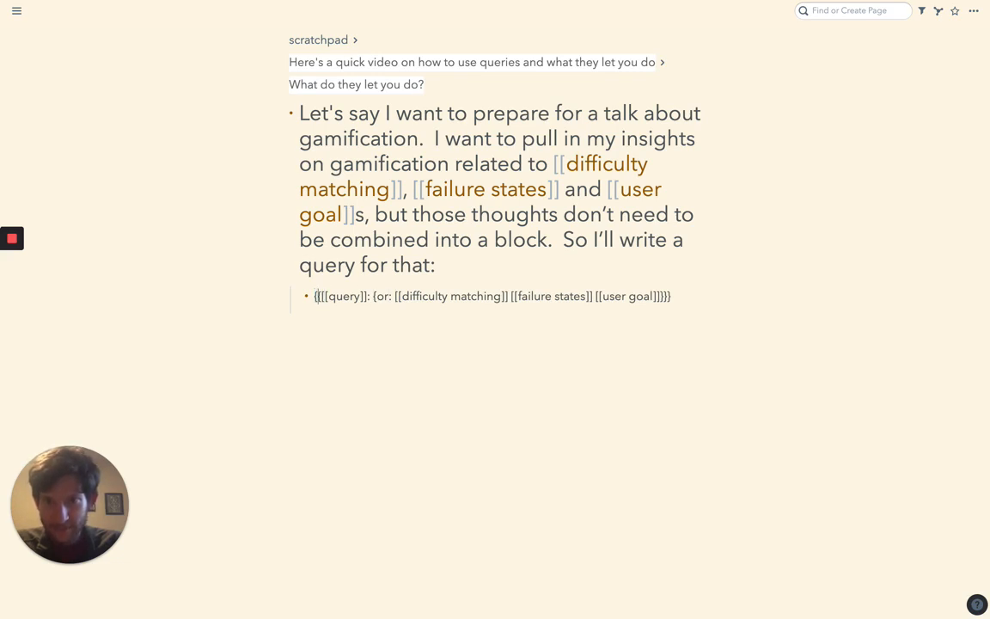
Delete the entire query text from the block under the gamification example
key(ctrl+a)
key(BackSpace)
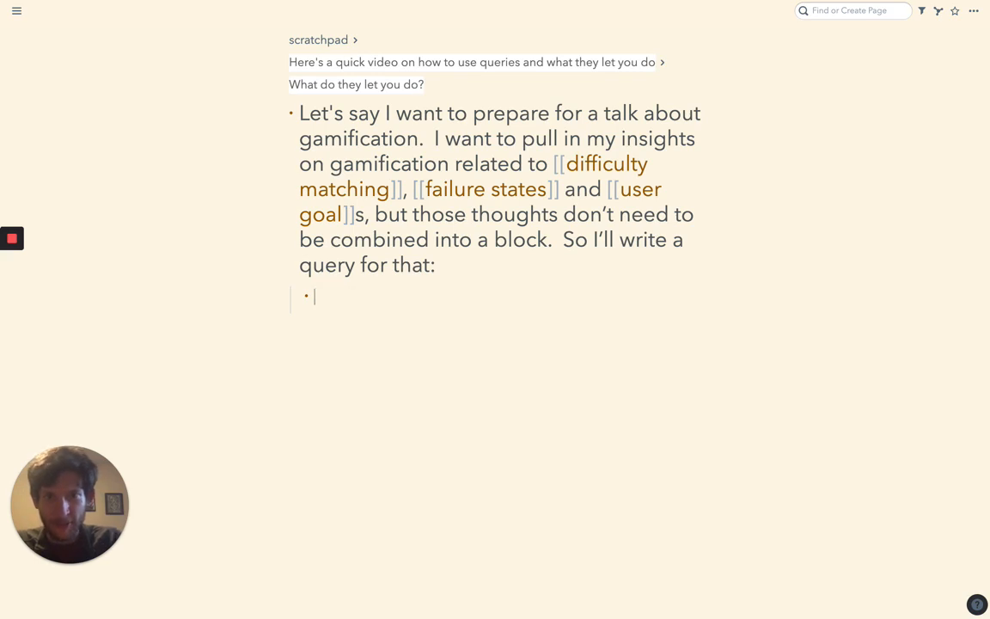
text({{)
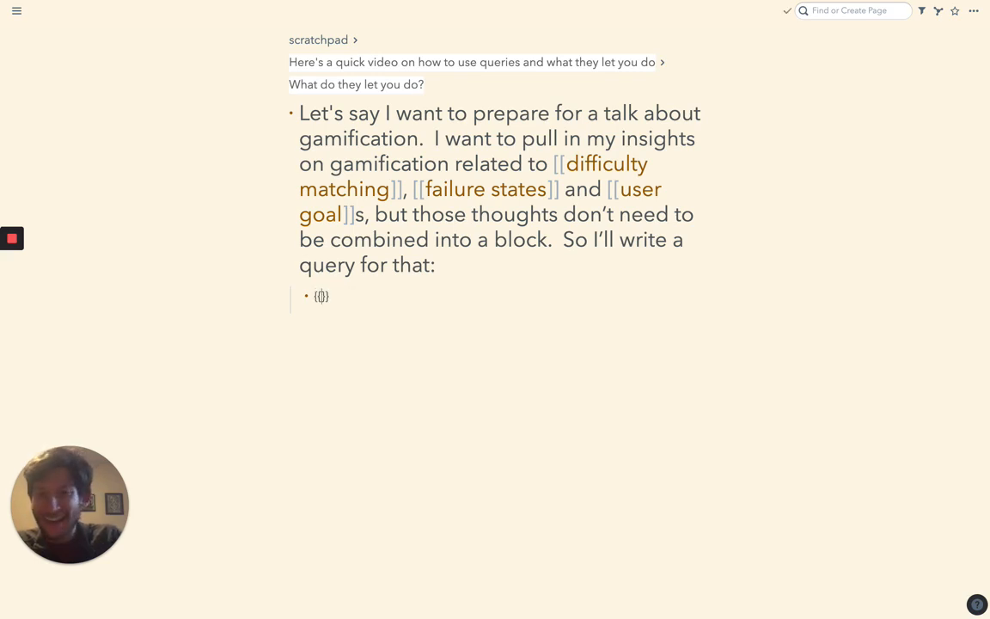
text([[an)
key(BackSpace)
key(BackSpace)
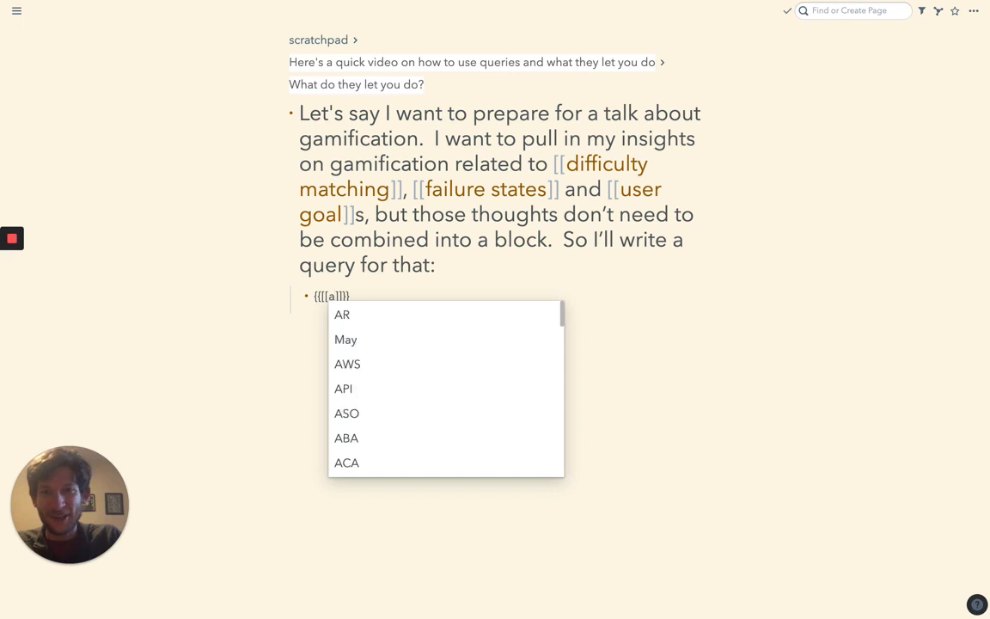
text(query)
key(BackSpace)
key(BackSpace)
key(BackSpace)
key(BackSpace)
key(BackSpace)
key(BackSpace)
key(BackSpace)
key(BackSpace)
key(BackSpace)
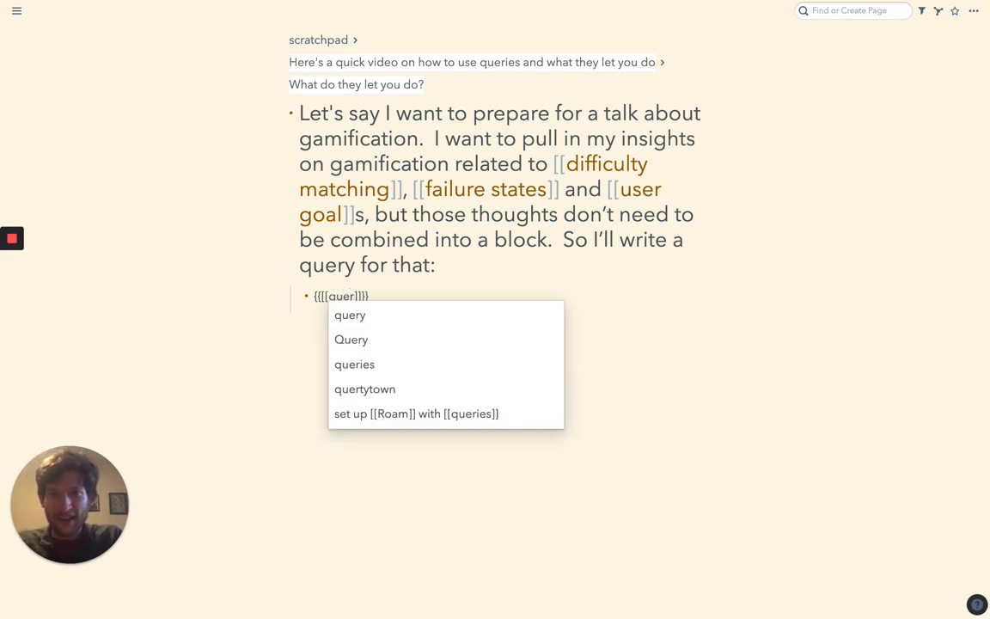
Write the outer query shell {{[[query]]: }} in the empty block and place the cursor before its closing braces
text({{)
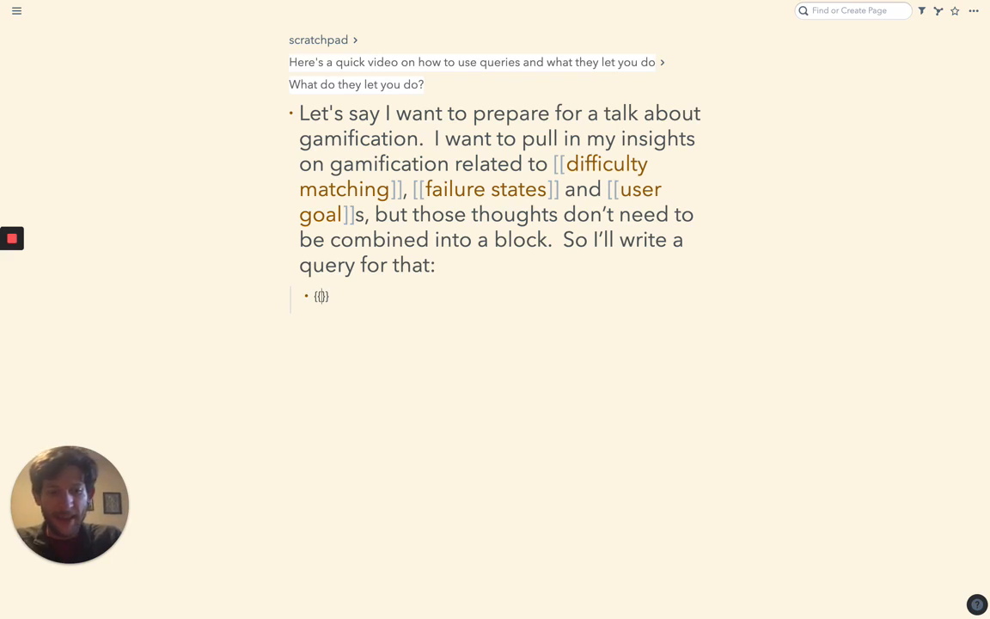
text([[query)
key(Right)
key(Right)
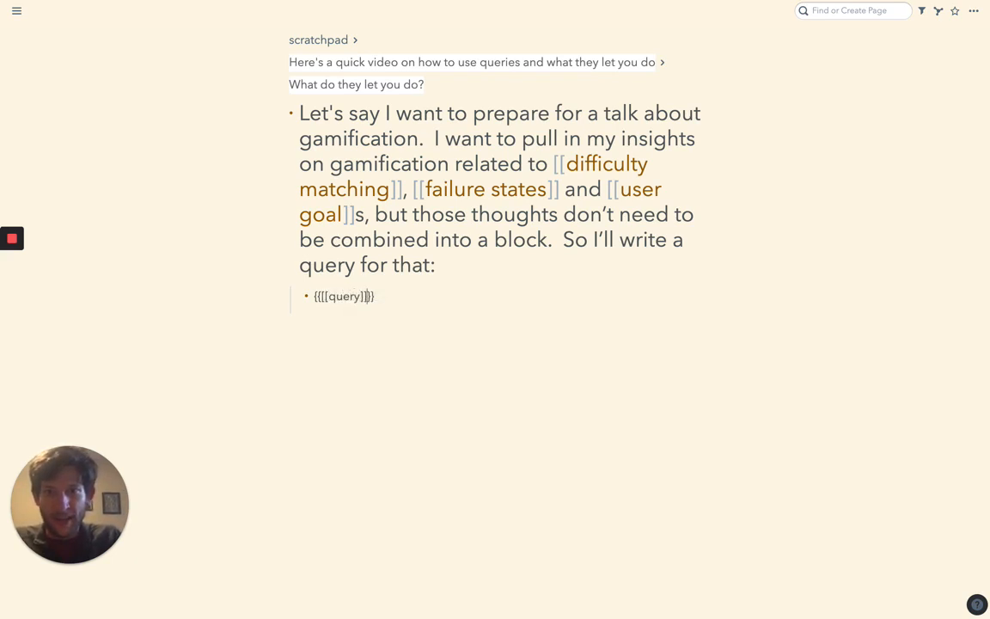
text(:)
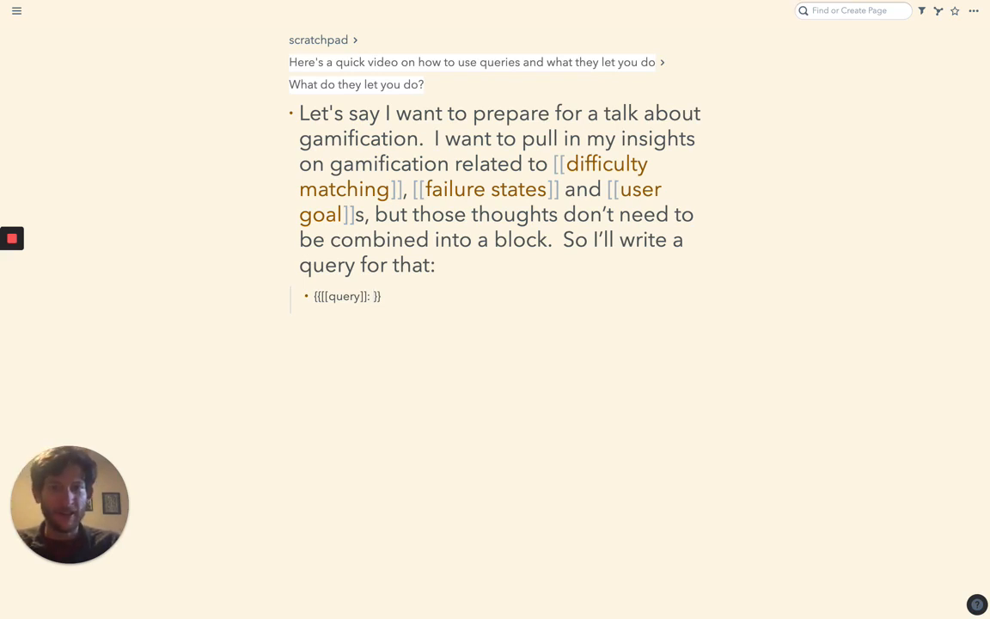
key(shift+Left)
click(373, 296)
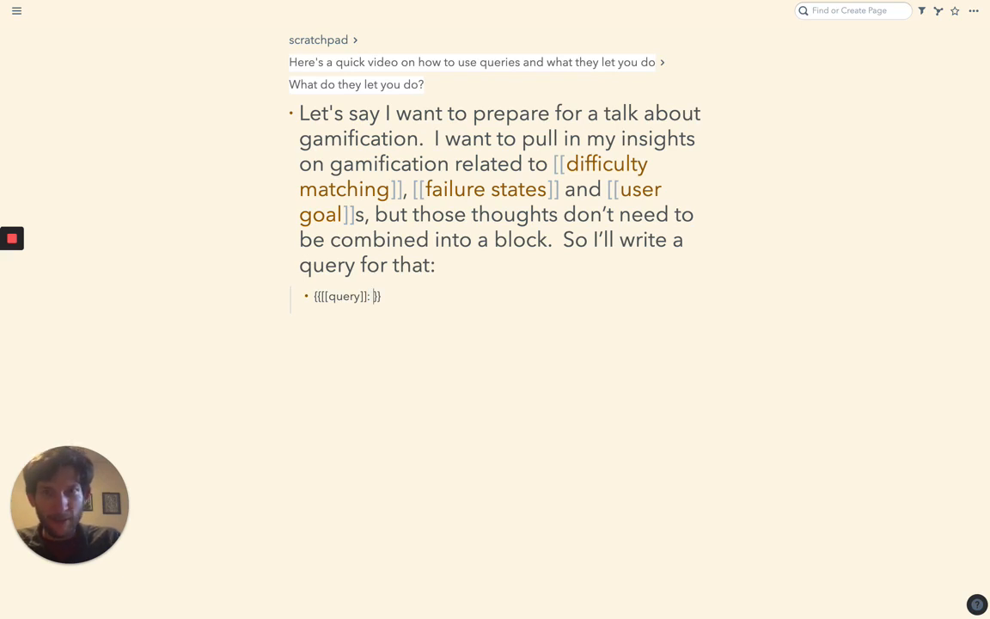
Insert an {or: } clause inside the query with [[difficulty matching]] as its first page
text({)
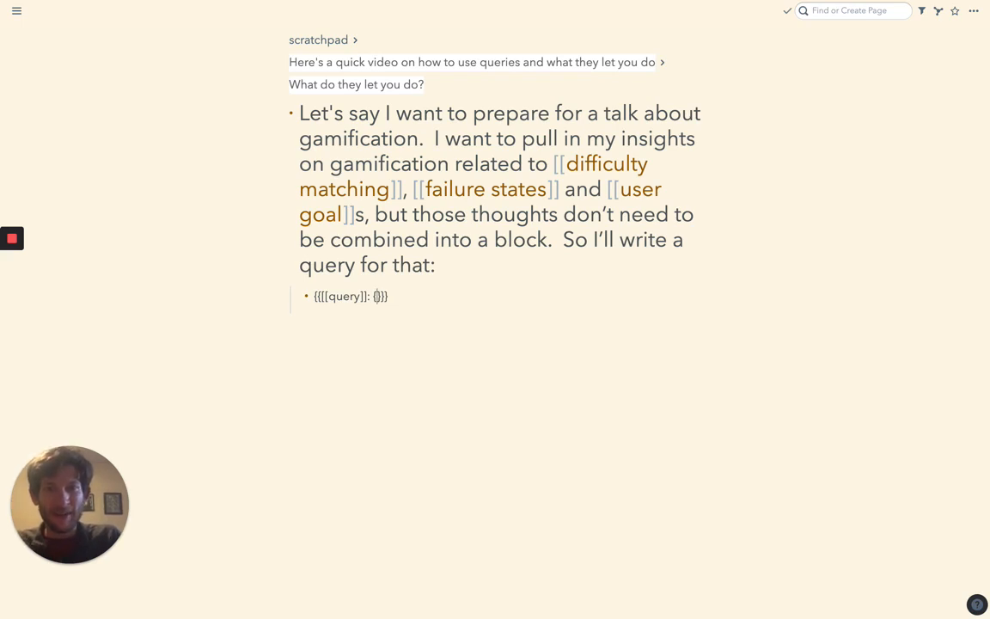
text(a)
key(BackSpace)
text(or: )
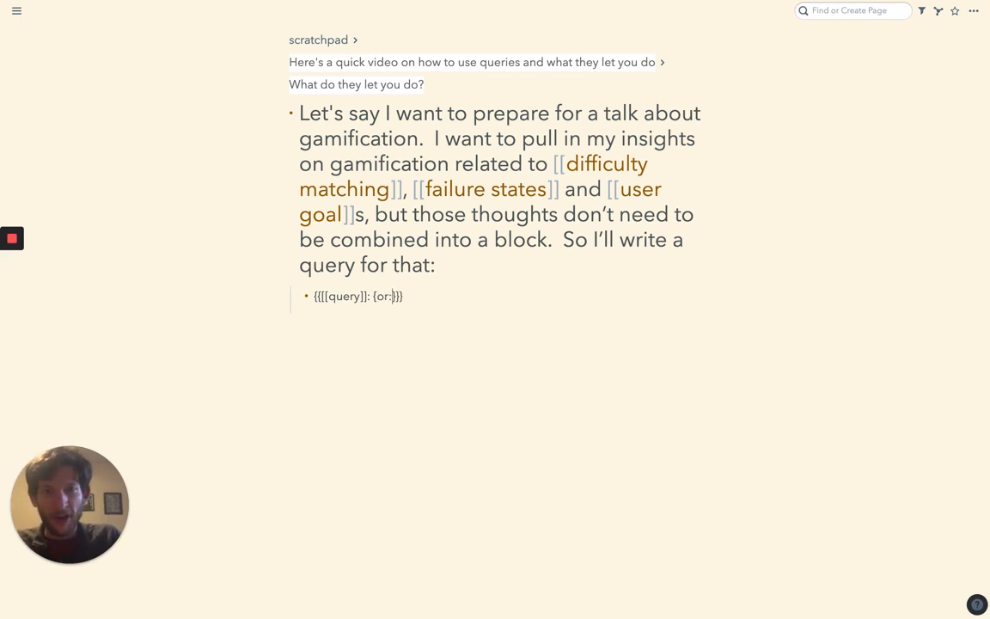
text([[diffi)
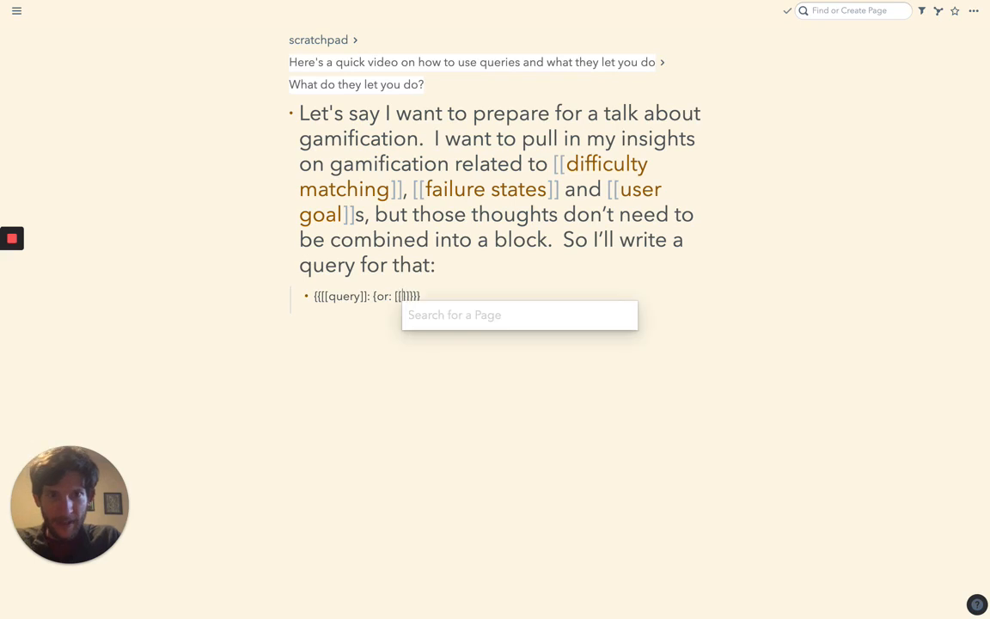
text(cul)
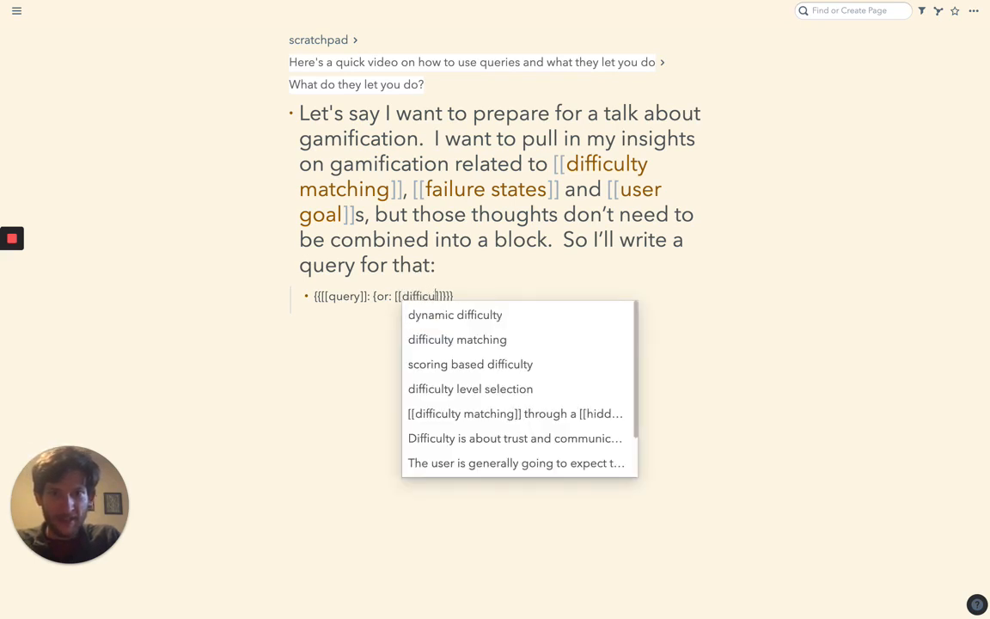
key(Down)
key(Down)
key(Return)
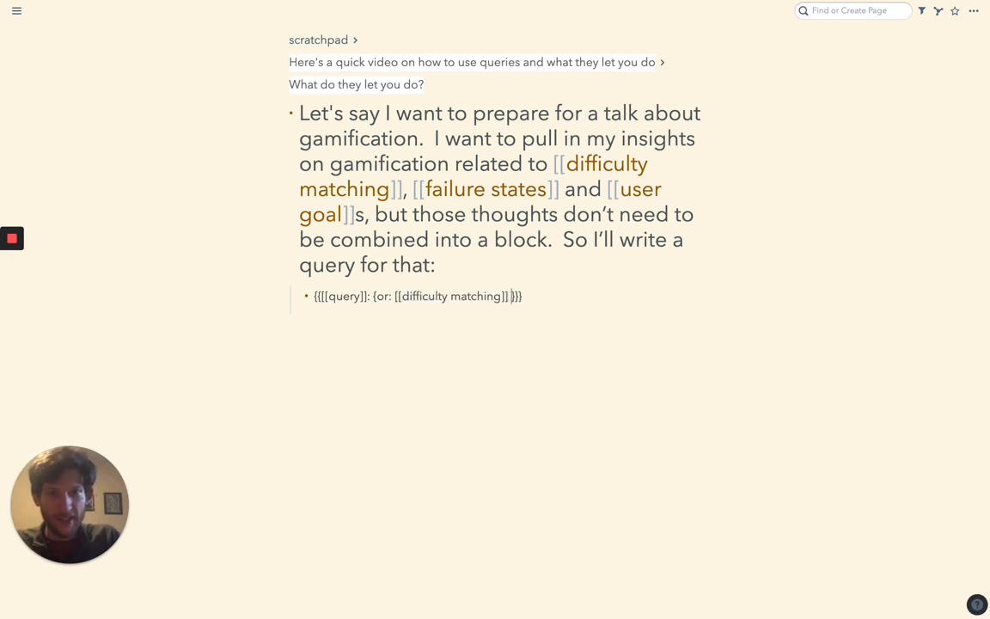
Add [[failure state]] as the second page in the or clause and open a third page reference
text([[f)
text(ailure)
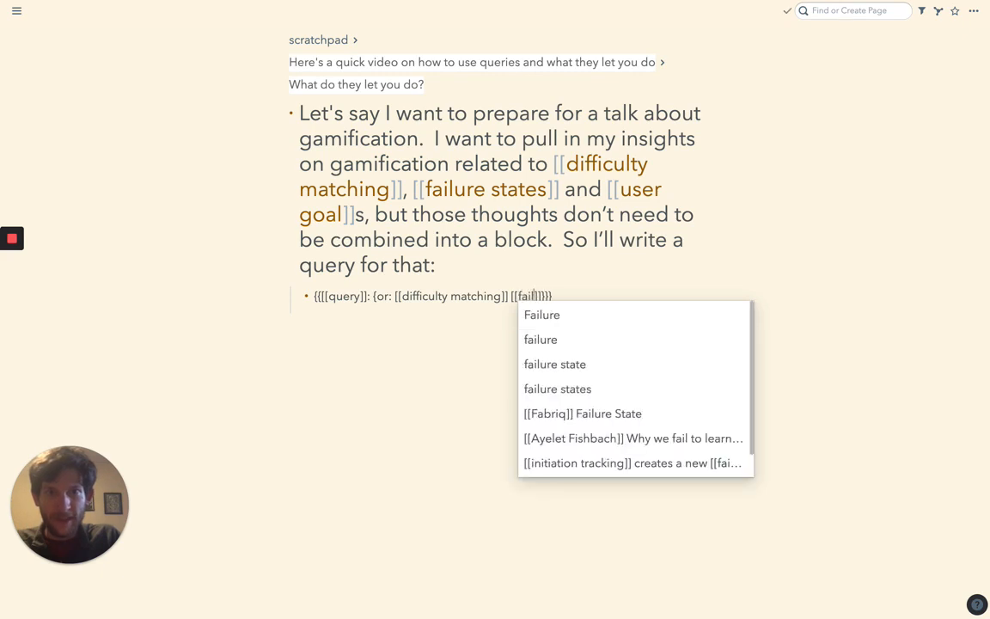
key(Down)
key(Down)
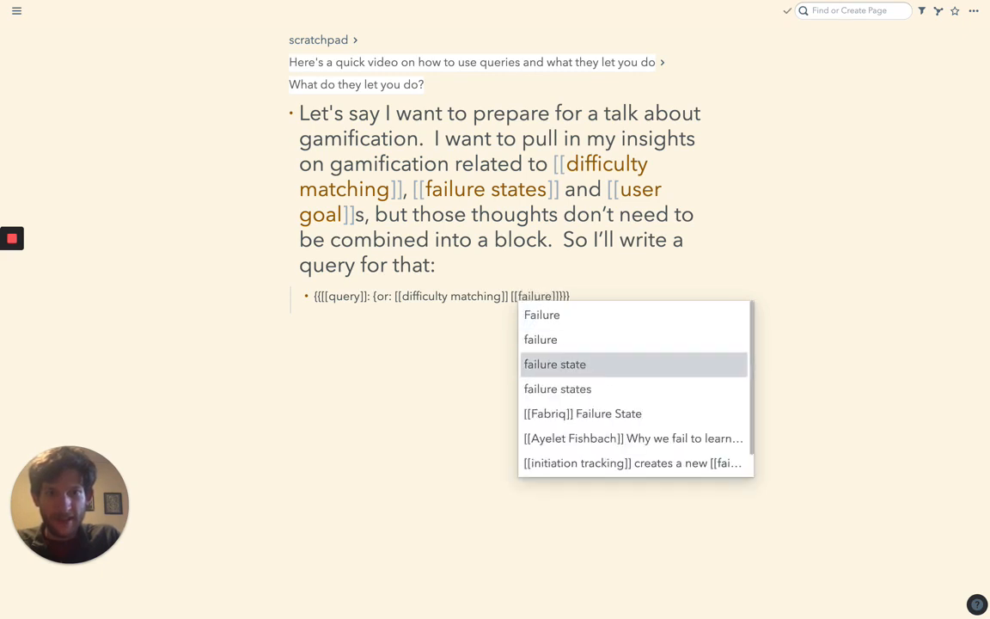
key(Down)
key(Return)
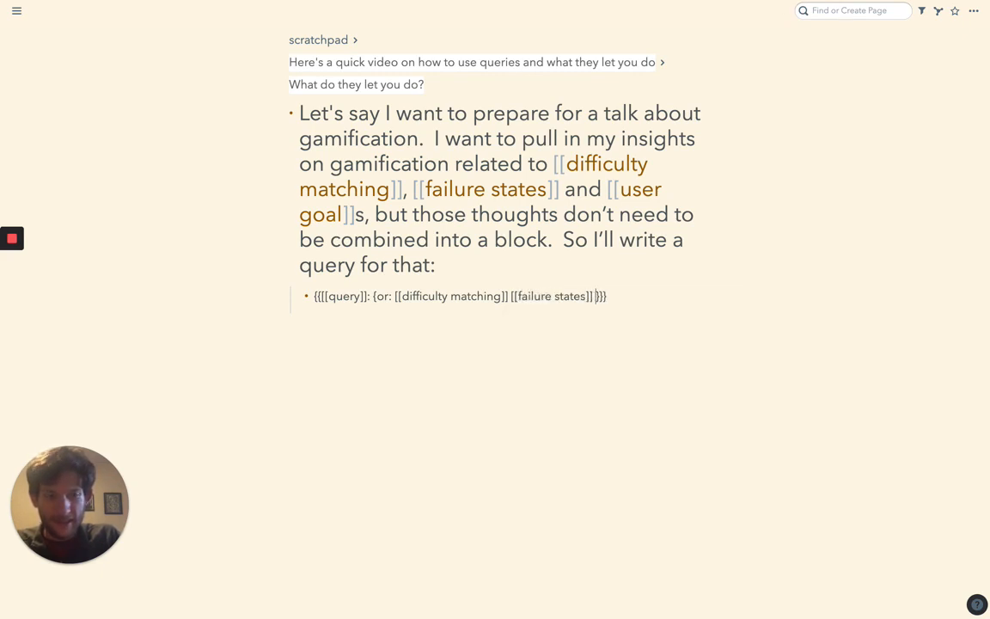
key(BackSpace)
key(BackSpace)
key(BackSpace)
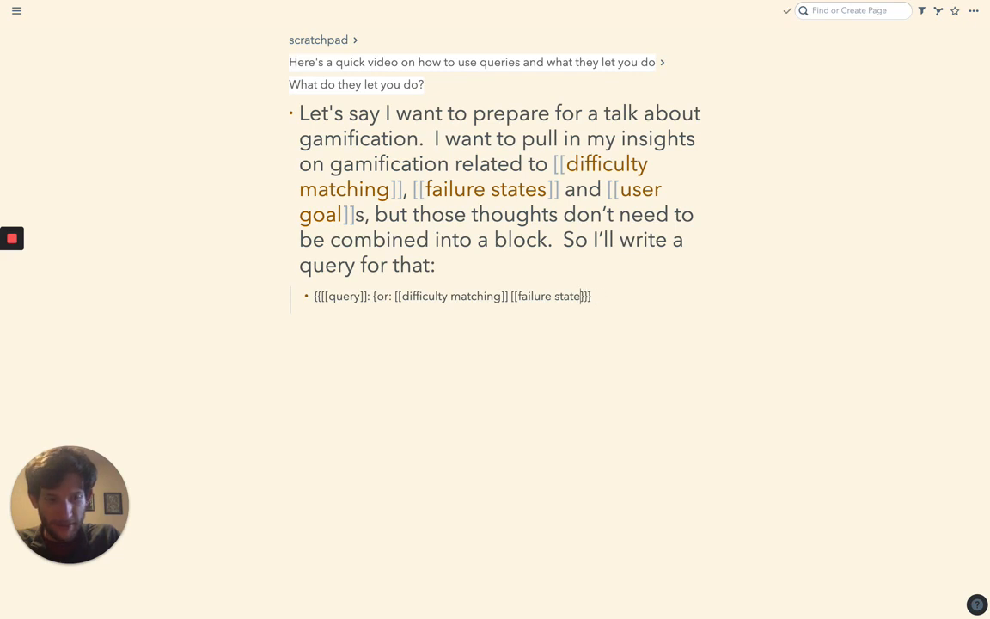
text(]] [[)
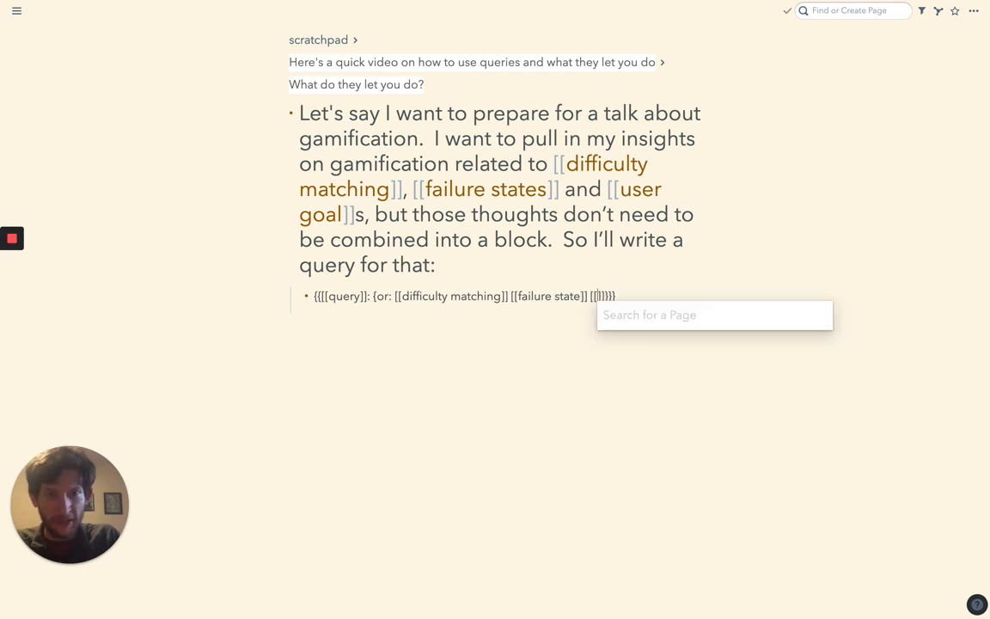
Complete the third page reference as [[user goal]] and leave the block so the query runs
text(us)
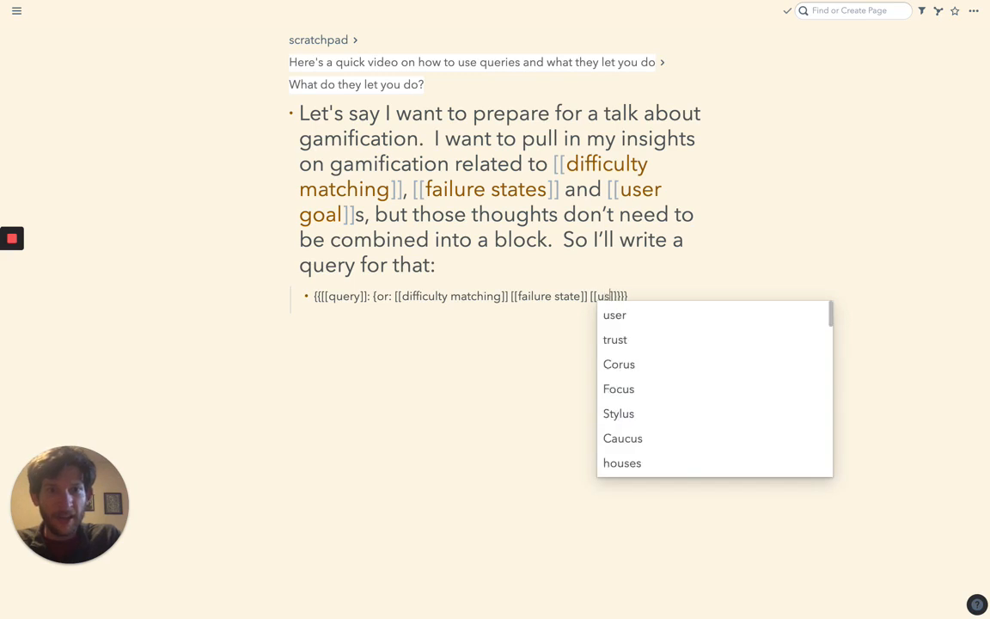
text(er goal)
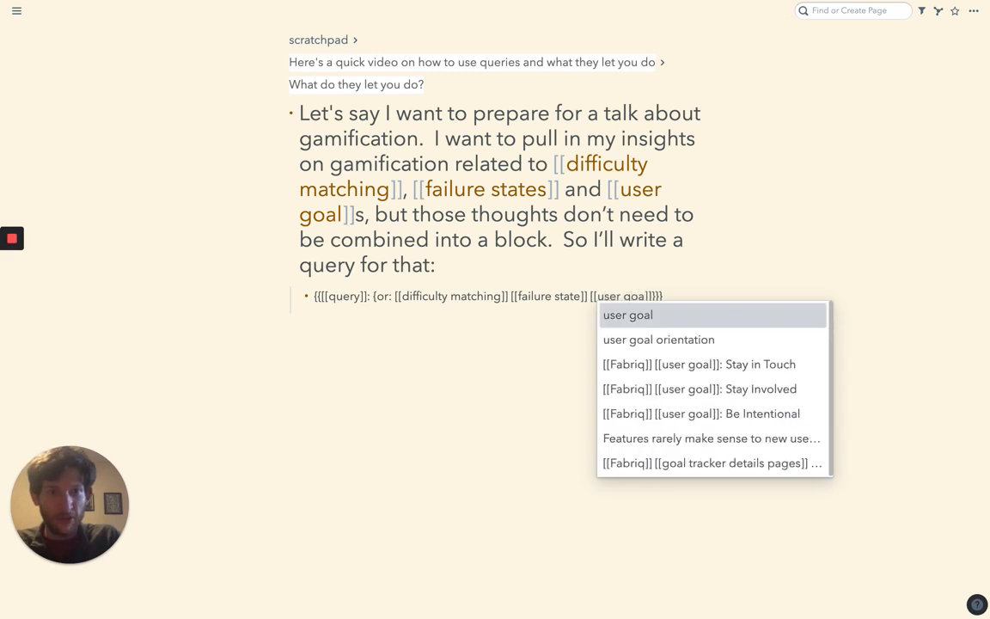
key(Return)
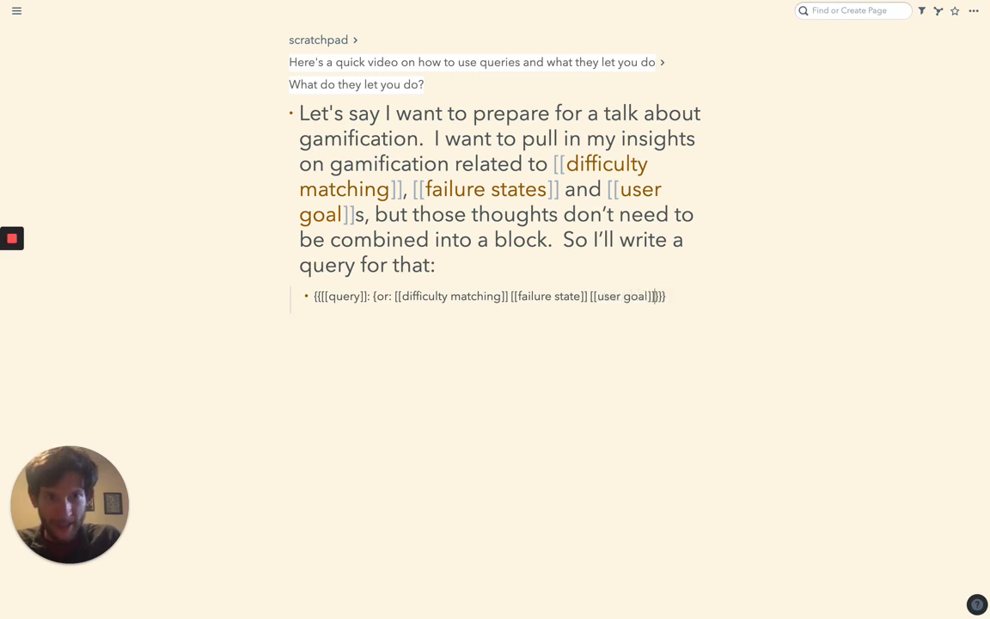
key(Up)
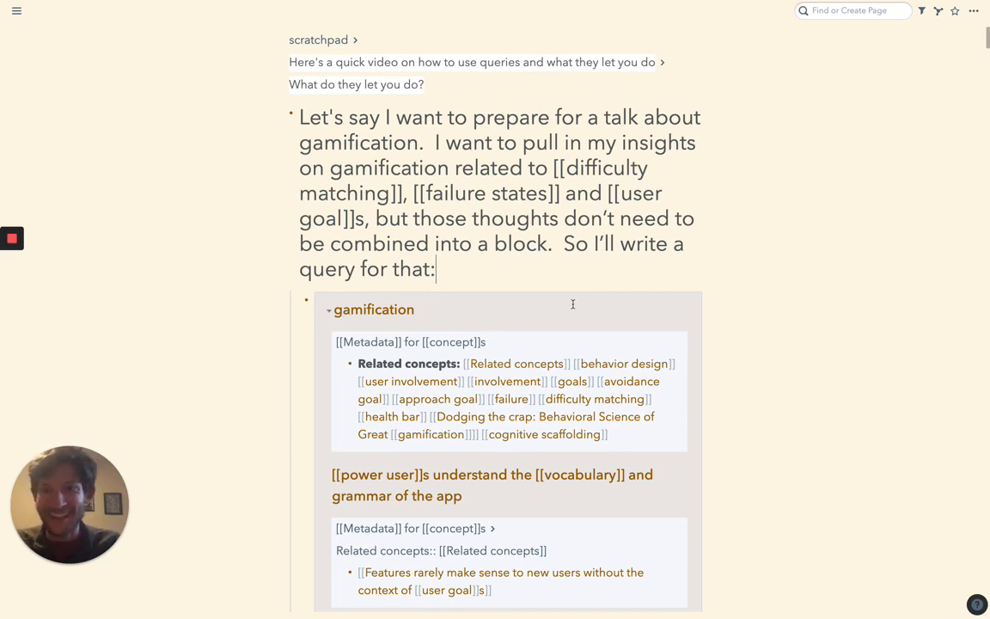
Look through the blocks returned by the gamification query
scroll(572, 304, down, 6)
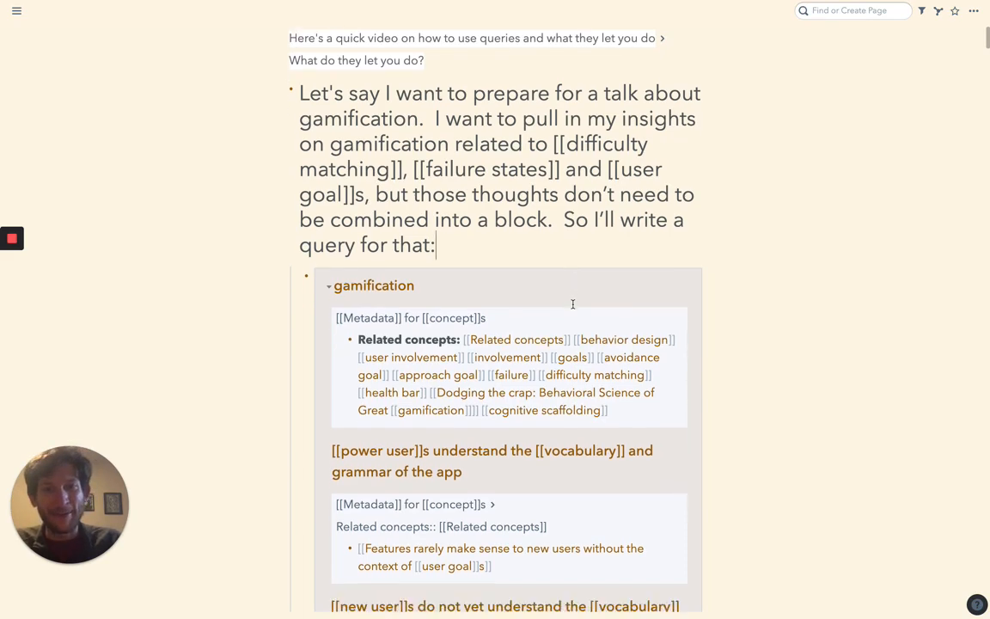
scroll(572, 304, down, 3)
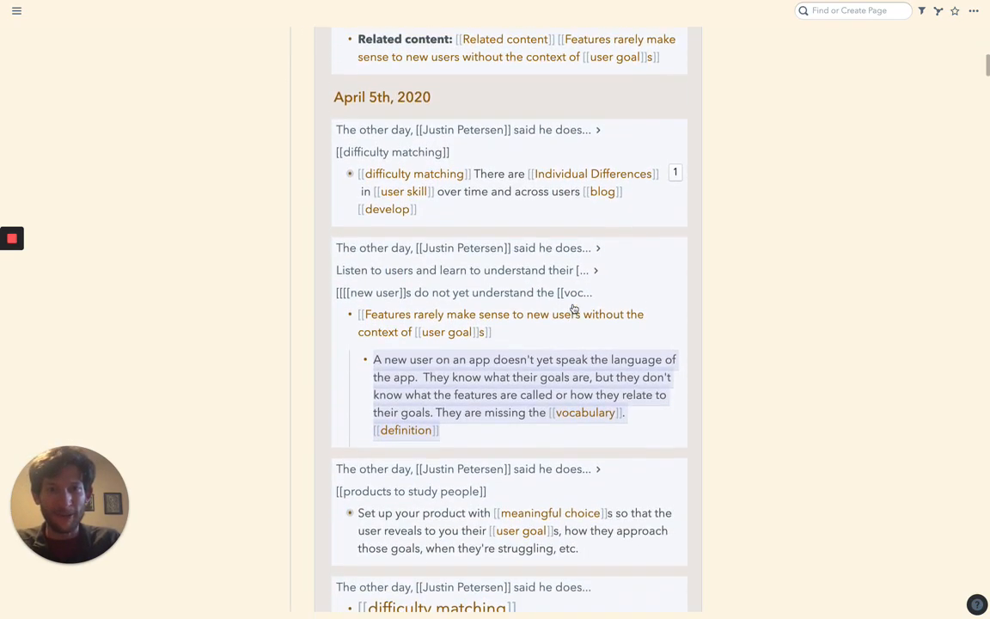
scroll(452, 248, up, 1)
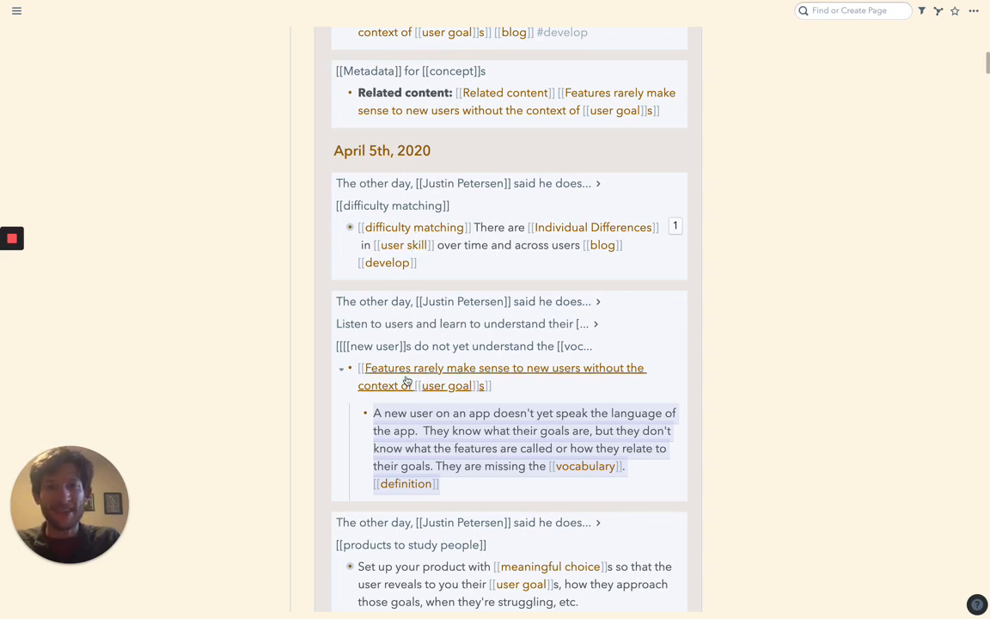
scroll(440, 487, up, 10)
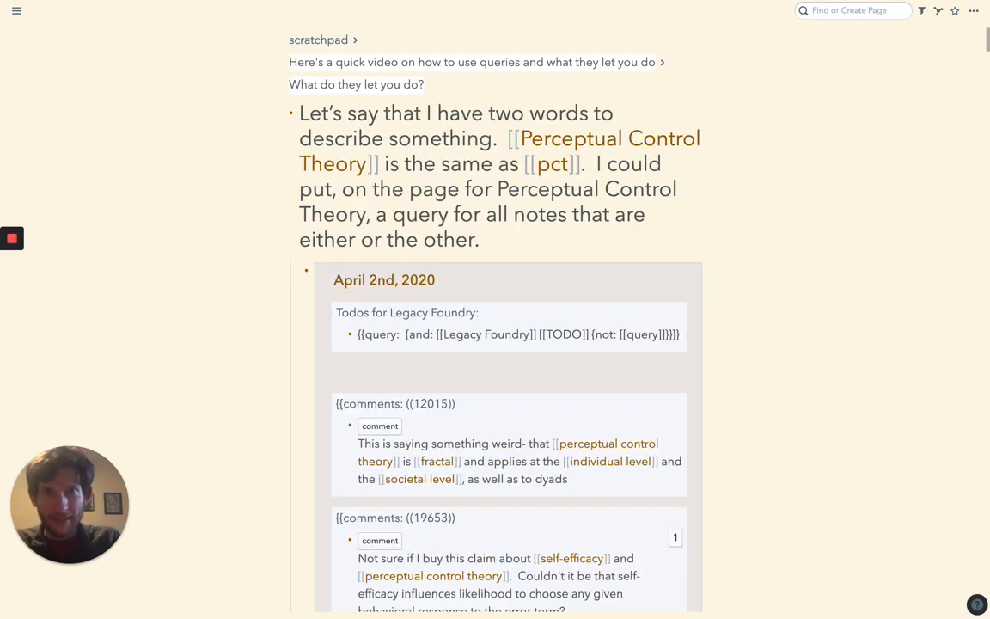
Highlight "[[Perceptual Control Theory]] is the same as [[pct]]" in the example about having two words to describe something
click(417, 214)
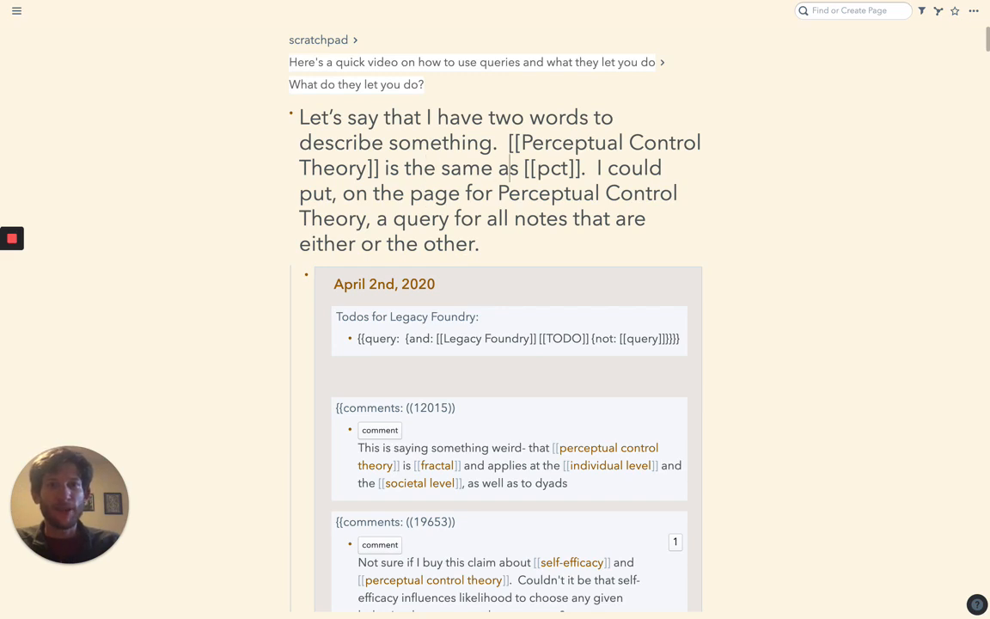
drag(508, 142, 581, 167)
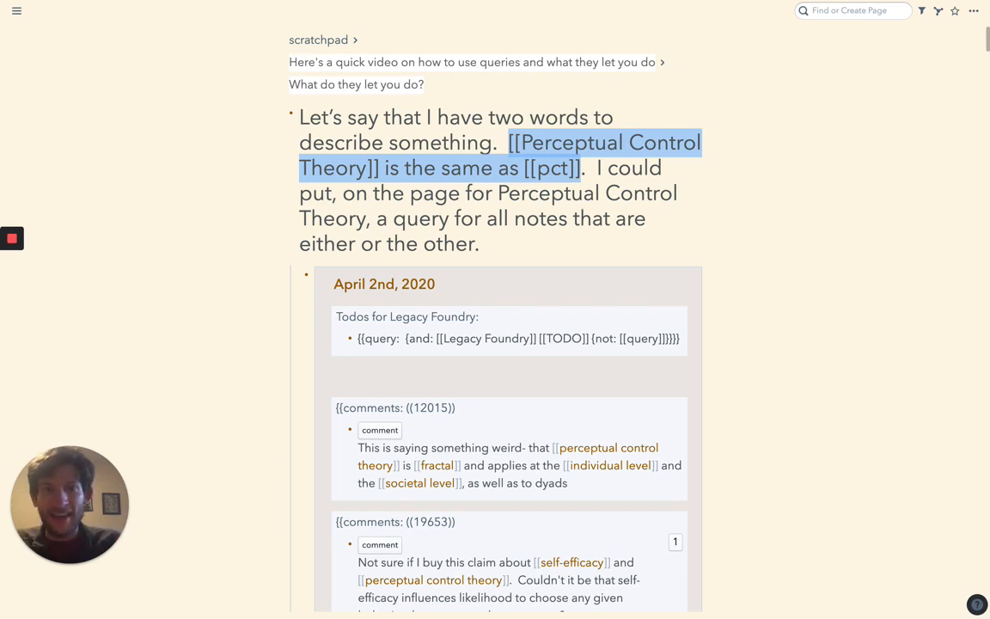
key(Down)
key(Down)
key(Up)
key(Up)
key(Up)
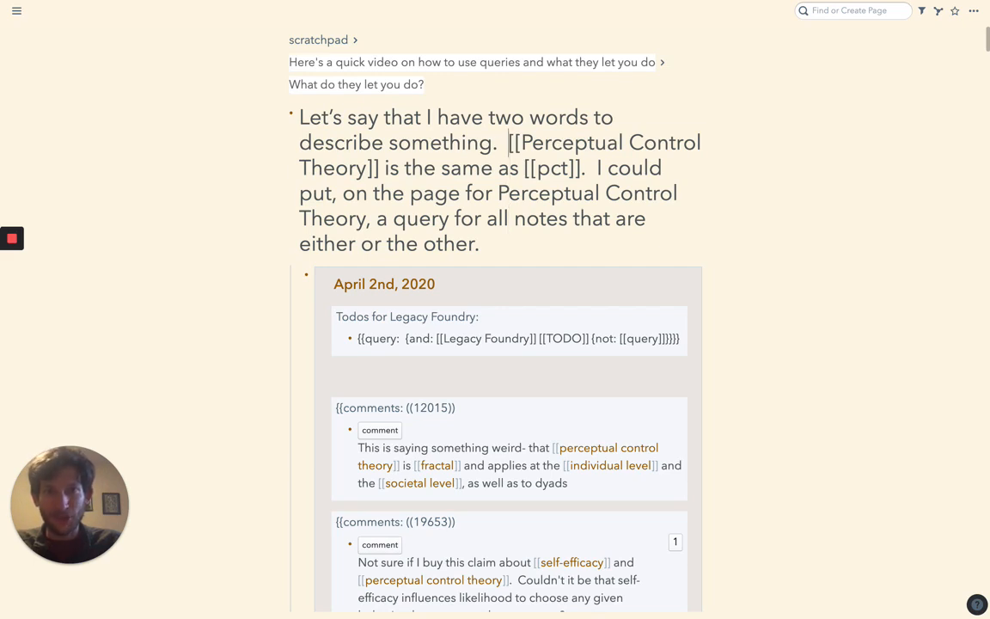
key(shift+alt+Right)
key(shift+alt+Right)
key(shift+alt+Right)
key(shift+alt+Right)
key(shift+alt+Right)
key(shift+alt+Right)
key(shift+alt+Right)
key(shift+alt+Right)
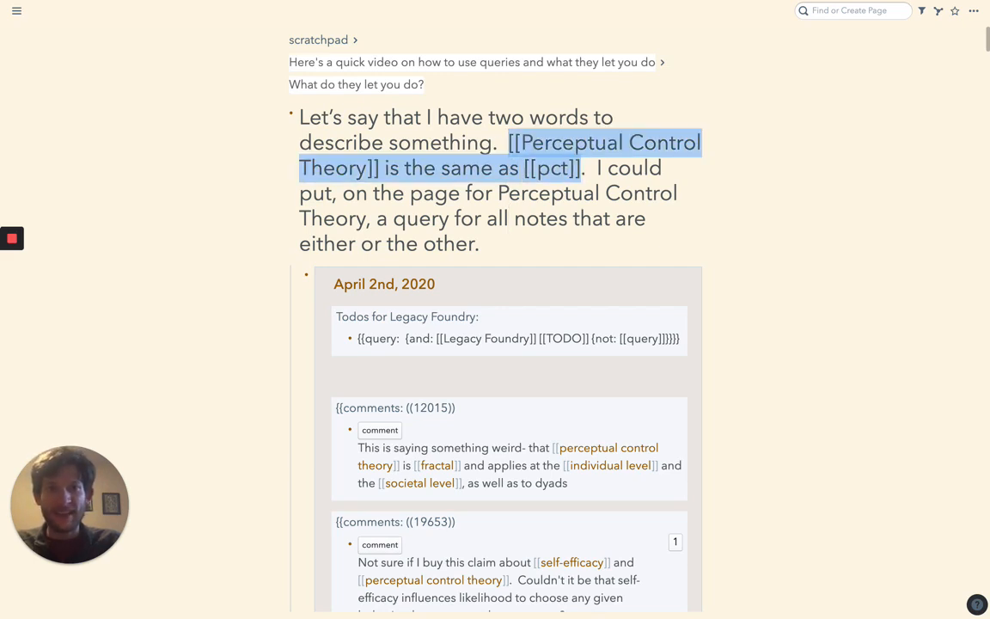
Clear the highlight and enter the query block below the Perceptual Control Theory example to show its source text
key(Left)
key(Down)
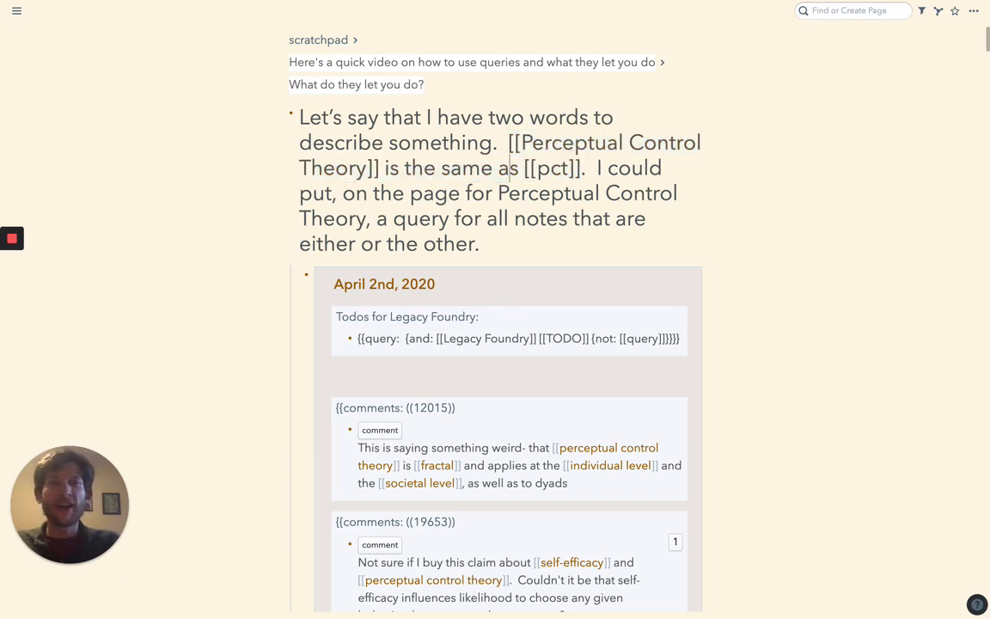
key(Down)
key(Left)
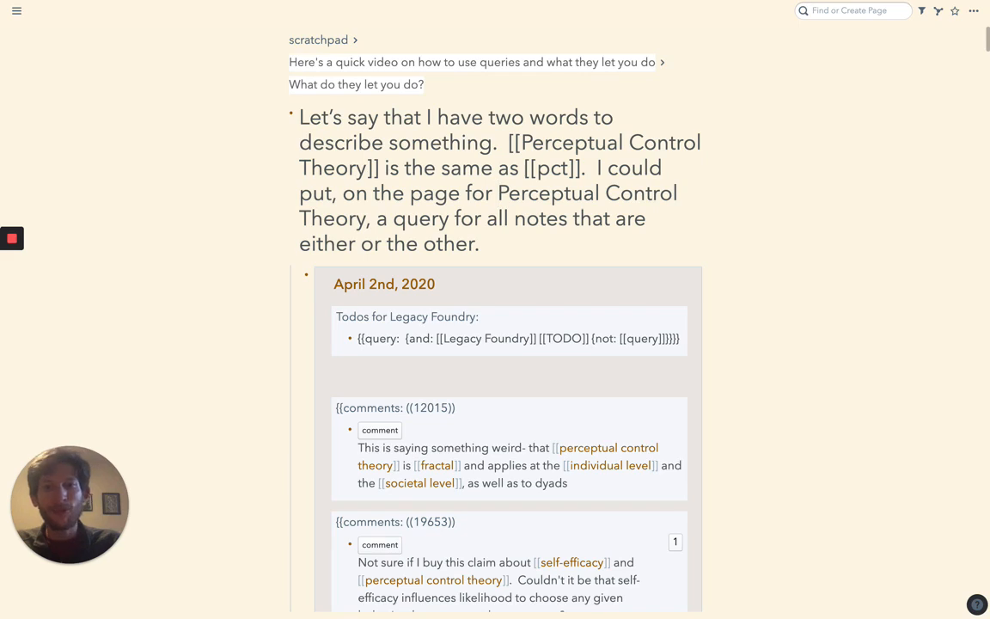
key(Down)
key(Down)
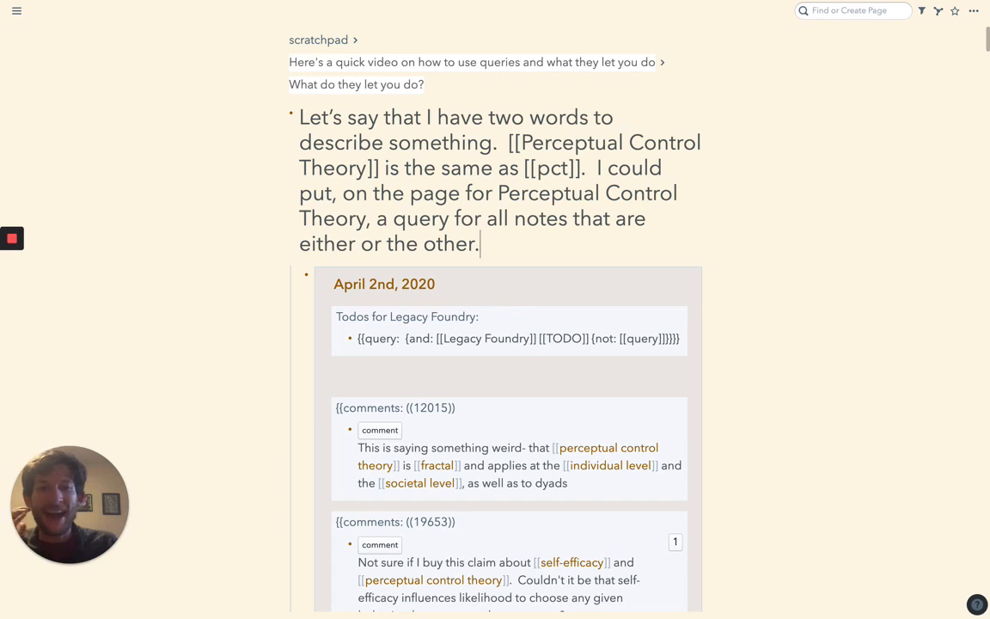
key(Down)
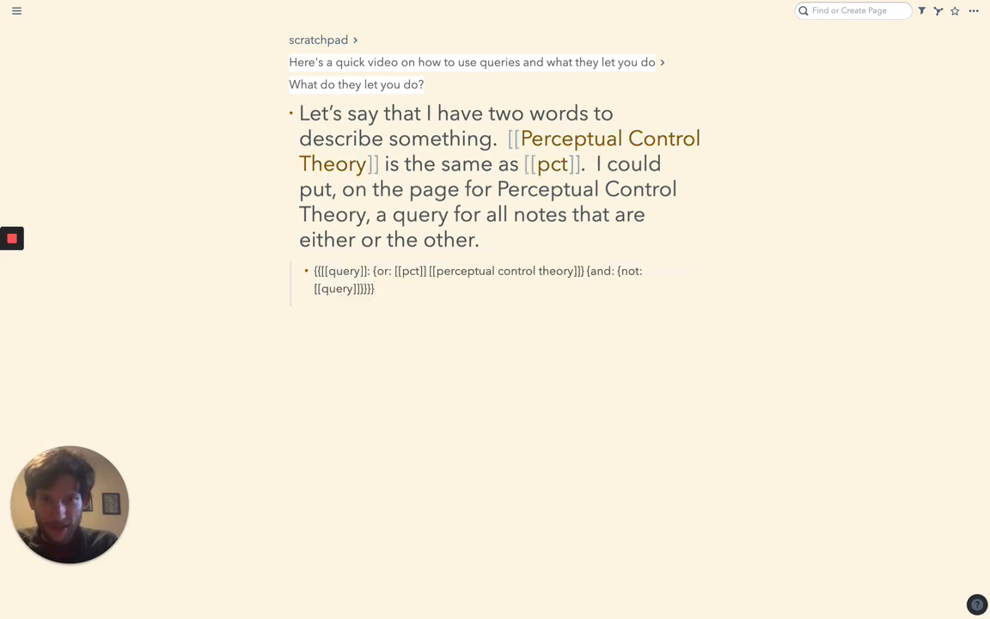
Highlight the clause {or: [[pct]] [[perceptual control theory]]} in the query's source text
key(Up)
key(Left)
key(Left)
key(Left)
key(Left)
key(Left)
key(Left)
key(Left)
key(Left)
key(Left)
key(Left)
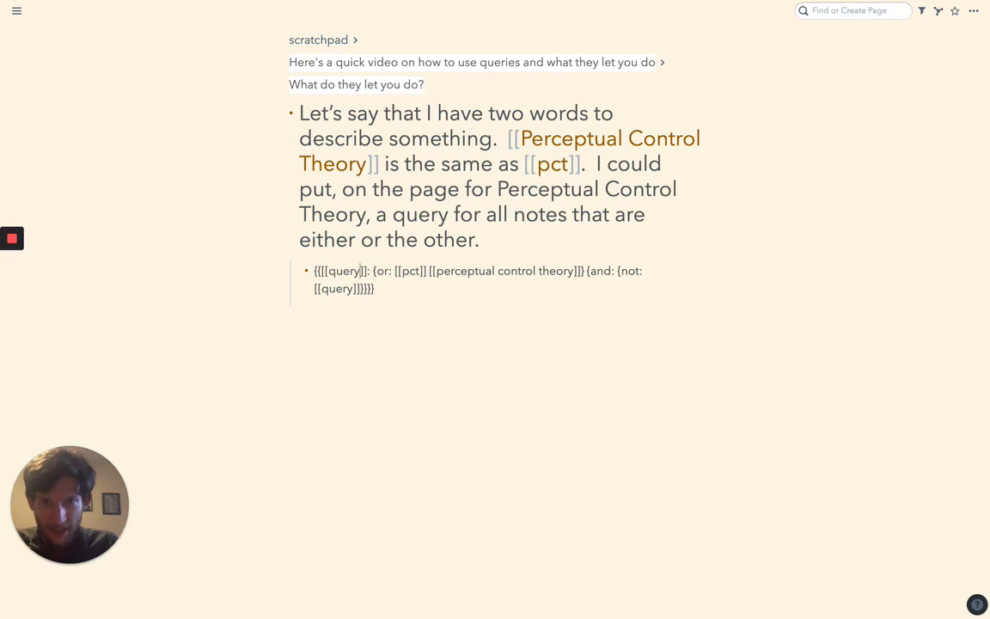
key(Right)
key(Right)
key(Right)
key(Right)
key(Right)
key(Right)
key(Right)
key(Right)
key(Right)
key(Right)
key(Right)
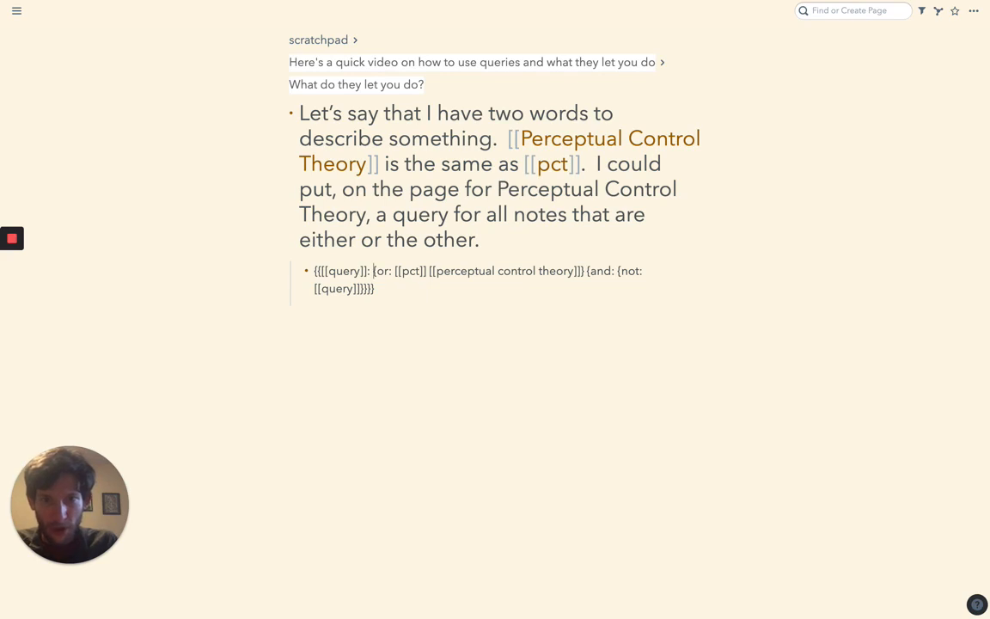
key(shift+Right)
key(shift+Right)
key(shift+Right)
key(shift+Right)
key(shift+Right)
key(shift+Right)
key(shift+Right)
key(shift+Right)
key(shift+Right)
key(shift+Right)
key(shift+Right)
key(shift+Right)
key(shift+Right)
key(shift+Right)
key(shift+Right)
key(shift+Right)
key(shift+Right)
key(shift+Right)
key(shift+Right)
key(shift+Right)
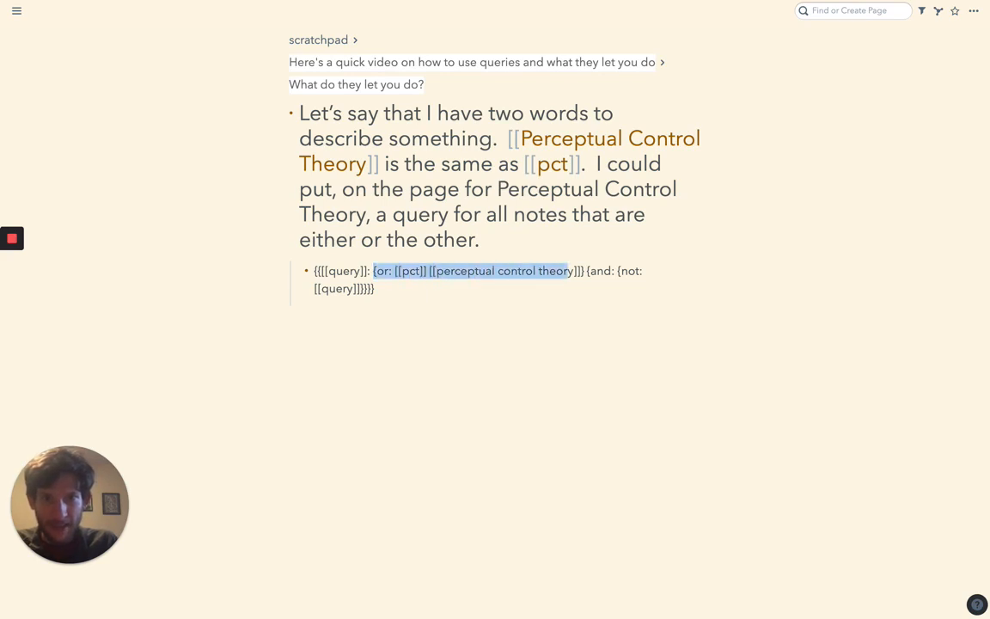
key(shift+Right)
key(shift+Right)
key(shift+Right)
key(shift+Right)
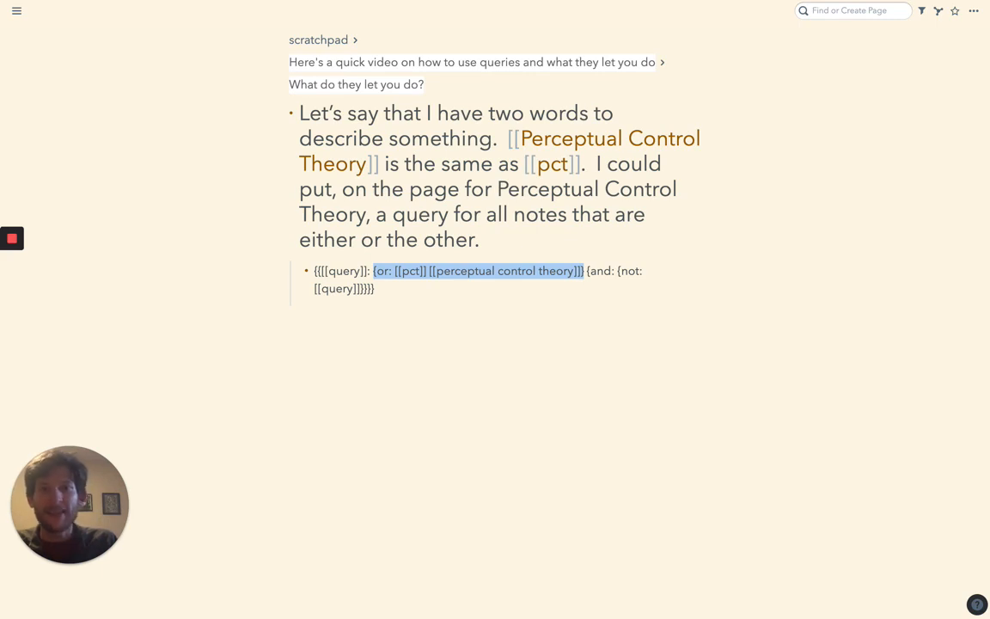
Highlight the clause that excludes queries, from {and: {not: through [[query]], in the query's source text
key(Right)
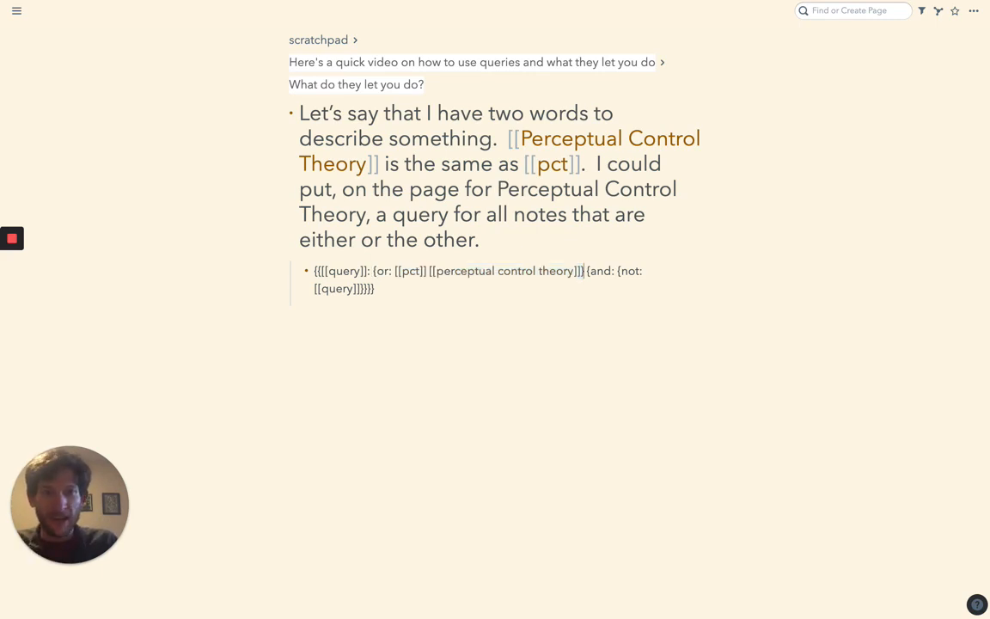
key(shift+Down)
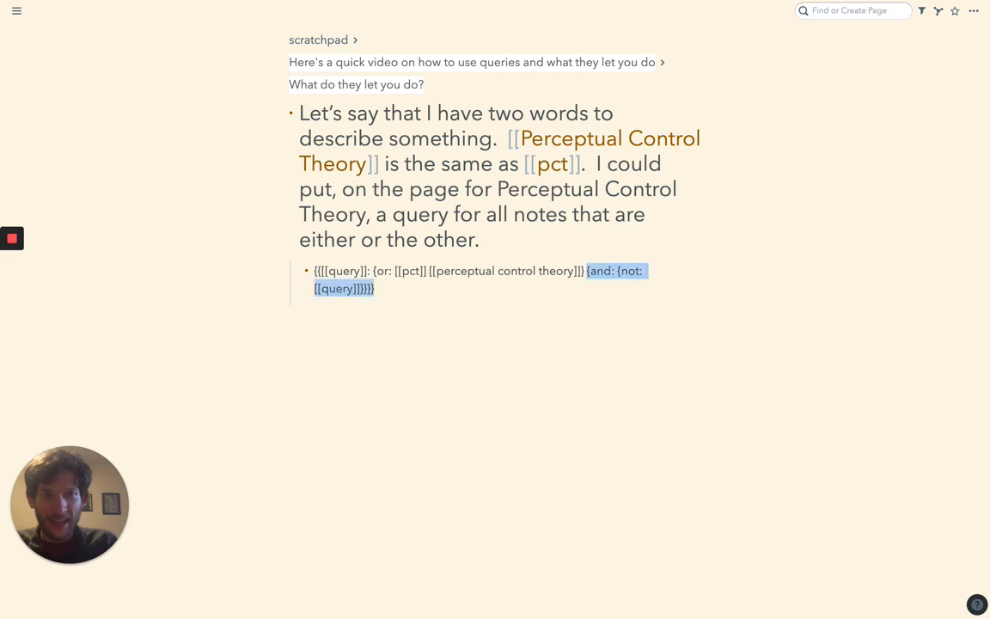
key(shift+Left)
key(shift+Left)
key(shift+Left)
key(shift+Left)
key(shift+Right)
key(shift+Left)
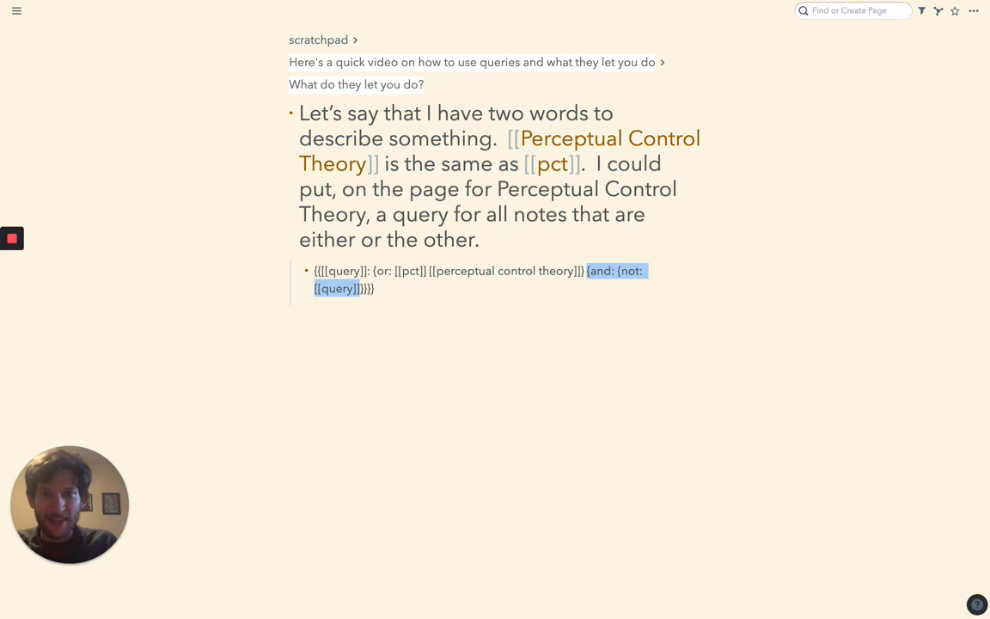
Try to cut the clause {or: [[pct]] [[perceptual control theory]]} out of the query and undo it
key(Up)
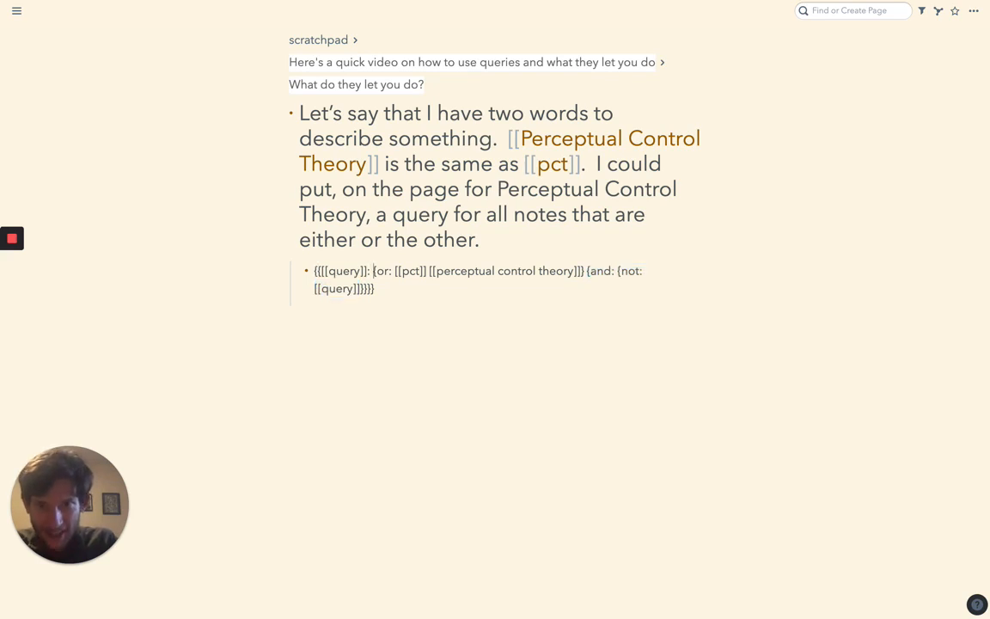
key(shift+Down)
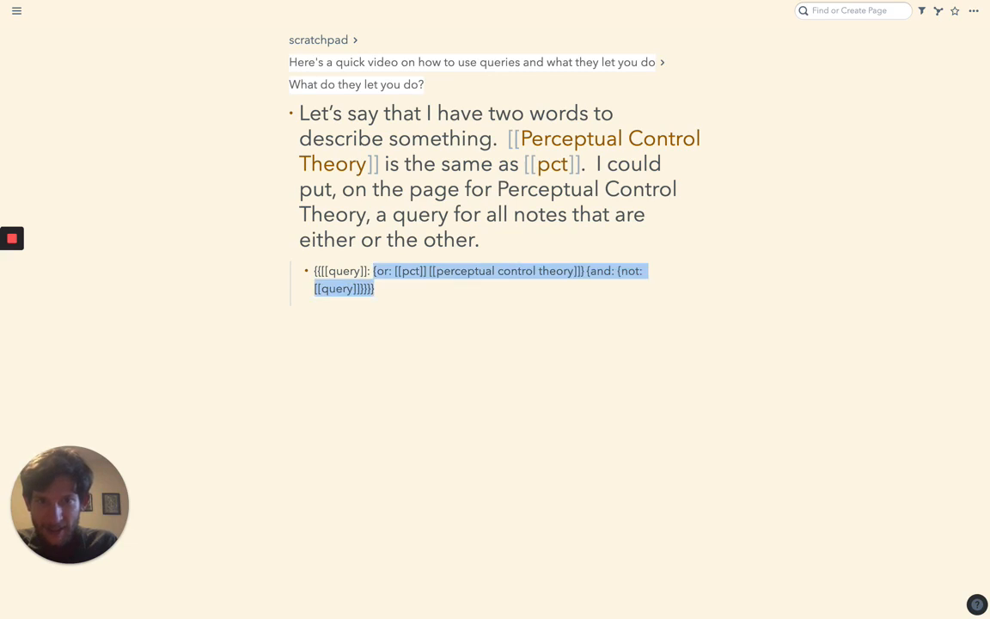
key(shift+Up)
key(shift+Right)
key(shift+Right)
key(shift+Right)
key(shift+Right)
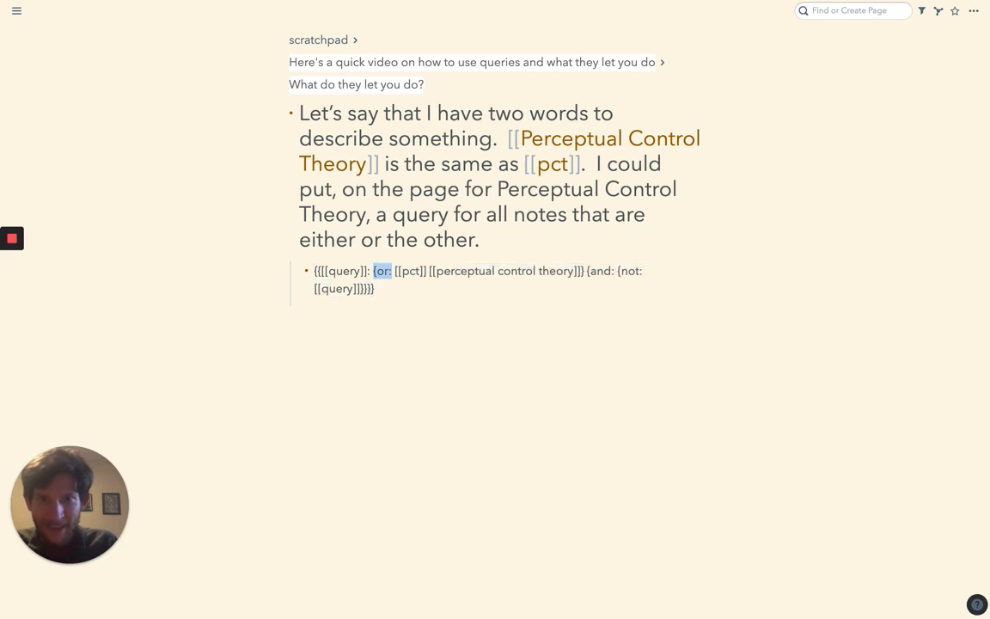
key(shift+Right)
key(shift+Right)
key(shift+Right)
key(shift+Right)
key(shift+Right)
key(shift+Right)
key(shift+Right)
key(shift+Right)
key(shift+Right)
key(shift+Right)
key(shift+Right)
key(shift+Right)
key(shift+Right)
key(shift+Right)
key(shift+Right)
key(shift+Right)
key(shift+Right)
key(shift+Right)
key(shift+Right)
key(shift+Right)
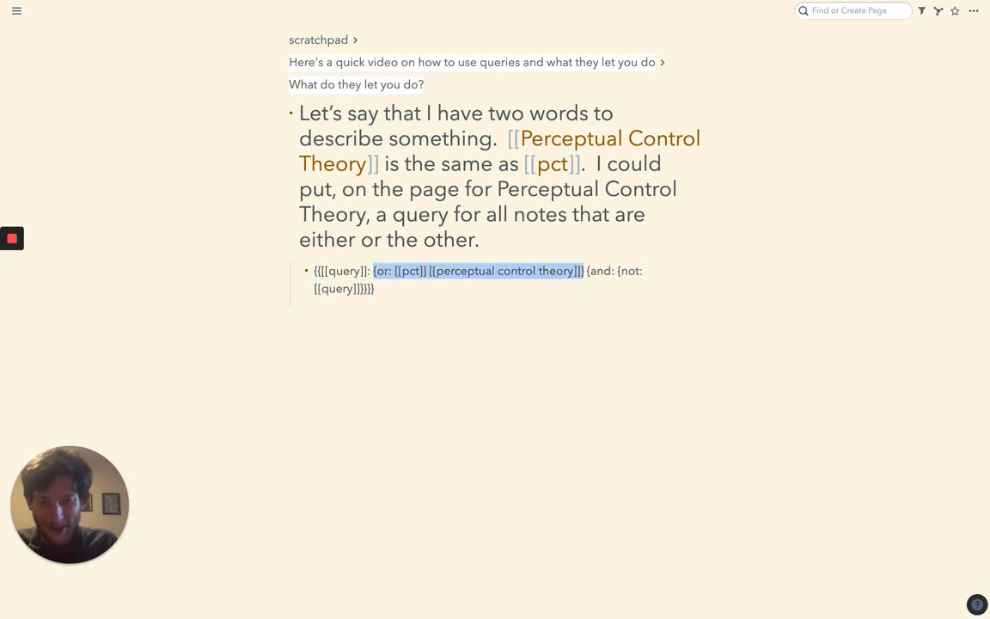
key(ctrl+x)
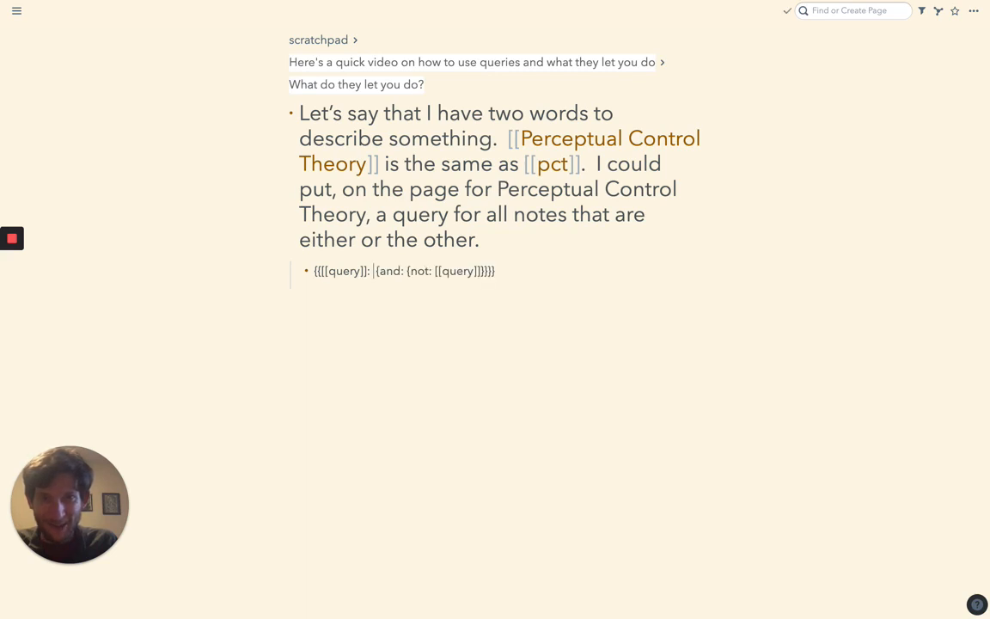
key(ctrl+z)
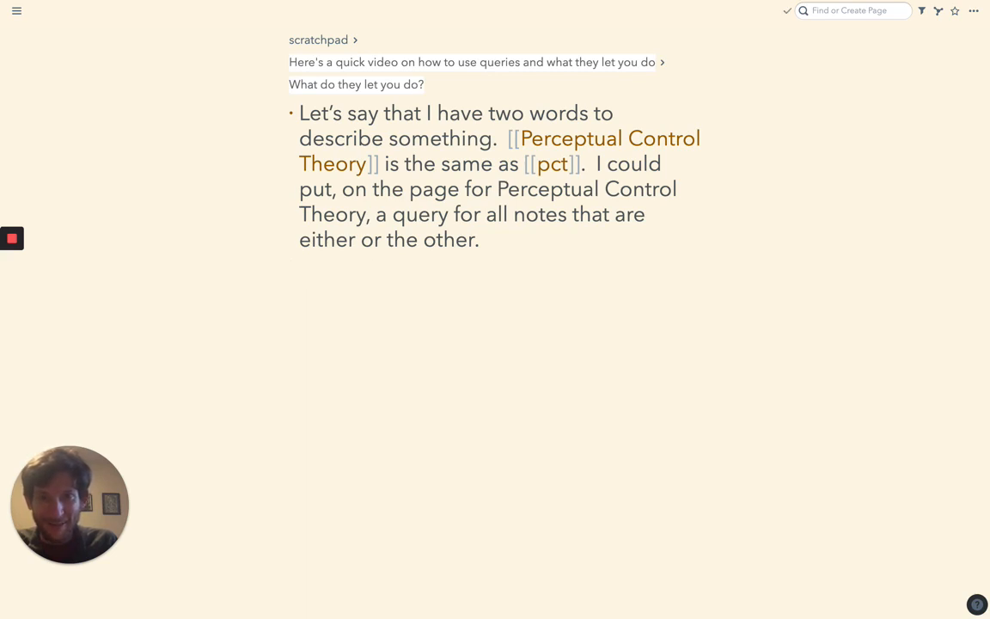
Add a nested block under the Perceptual Control Theory example and start it with {{[[query]]: }}
click(502, 236)
key(Return)
key(Tab)
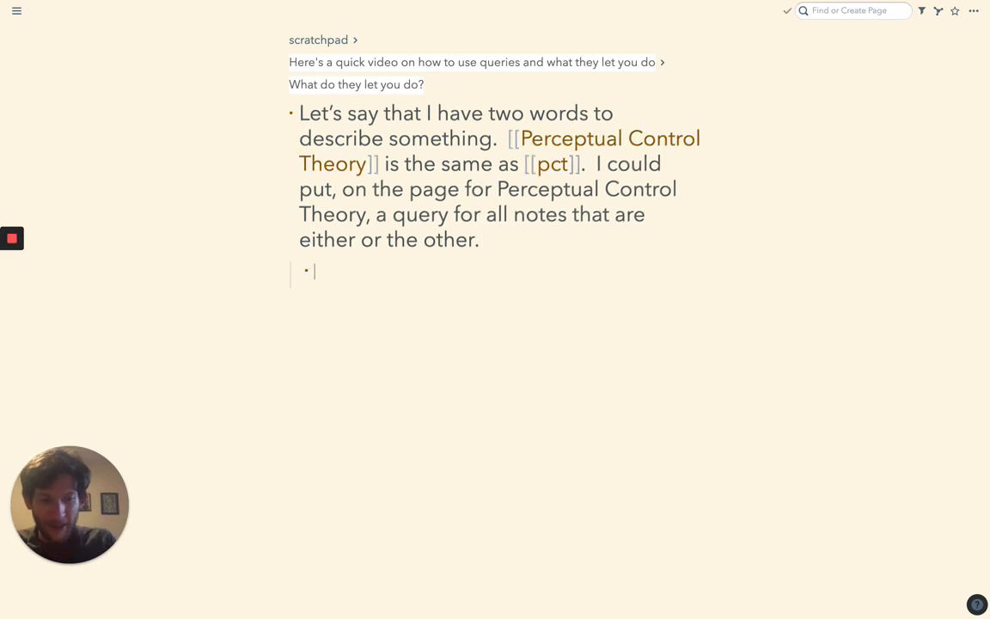
text({{qu)
key(BackSpace)
key(BackSpace)
text([[query)
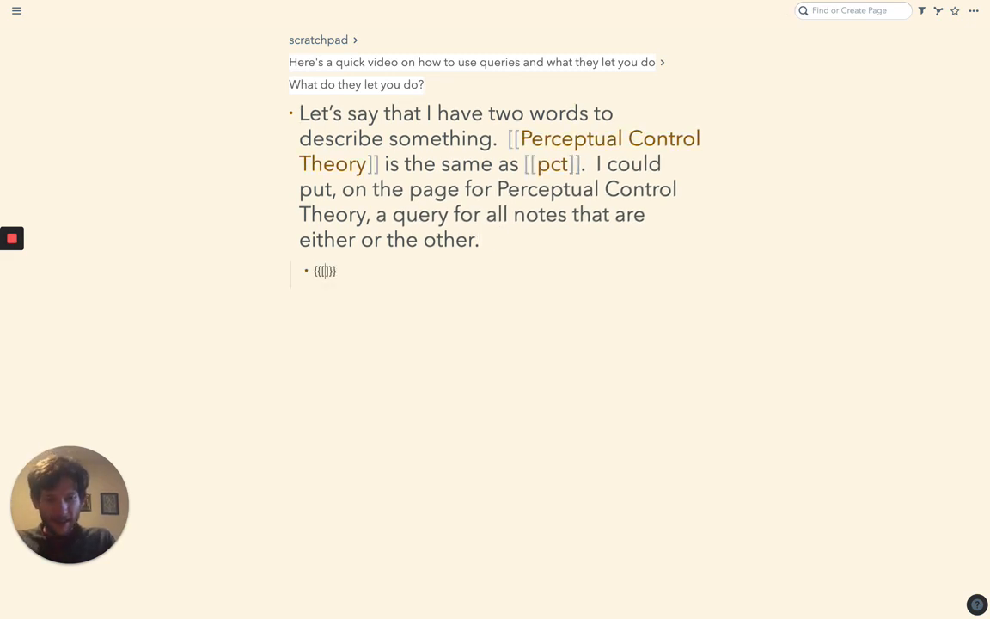
key(Right)
key(Right)
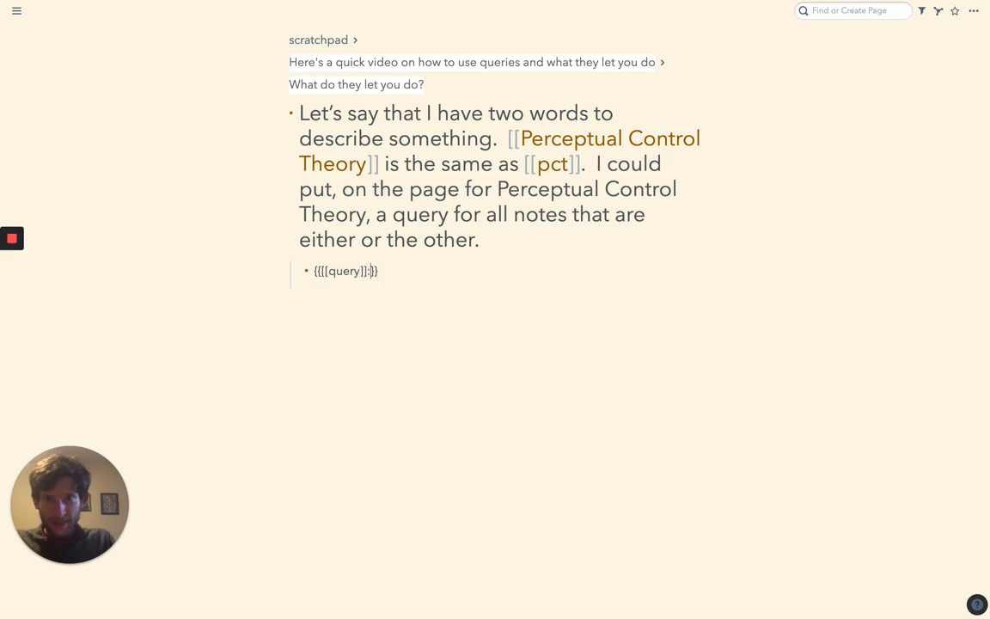
text(: )
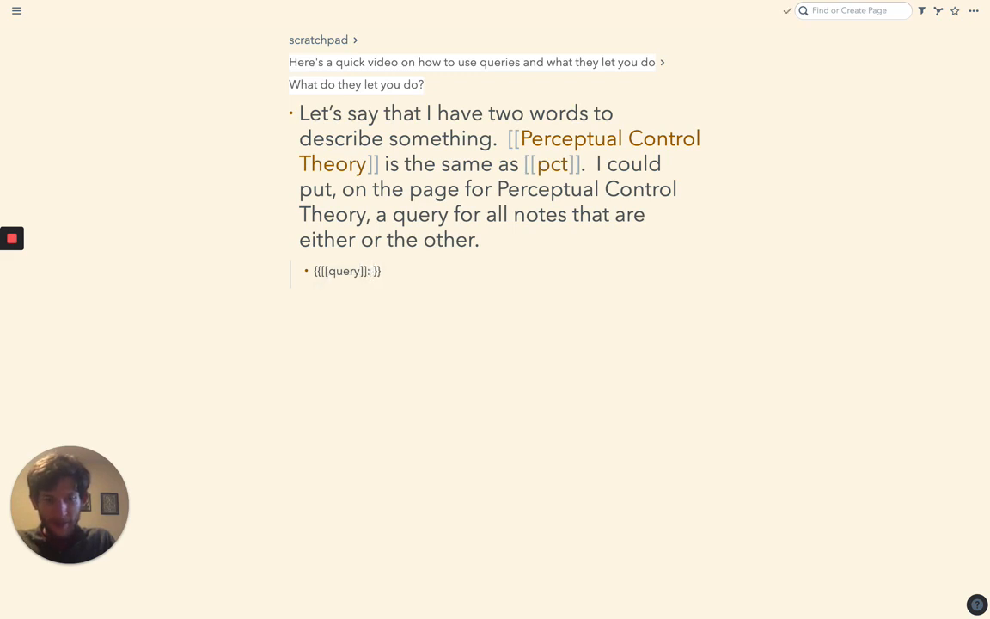
Fill the query with {and: {or: [[perceptual control theory]] [[pct]]}}, leaving room inside the and clause for another condition
text({and: )
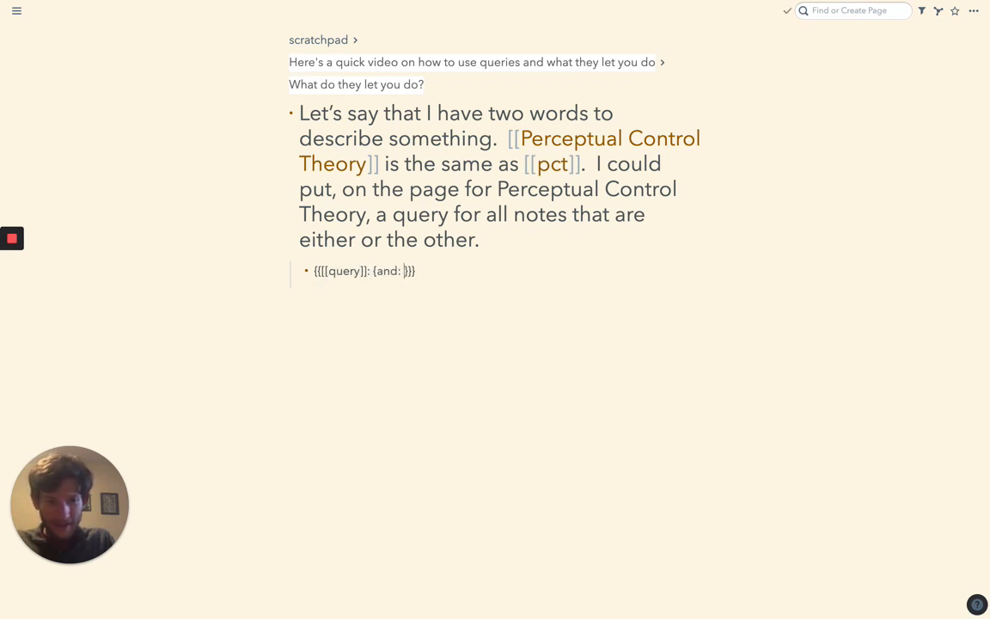
text({or: )
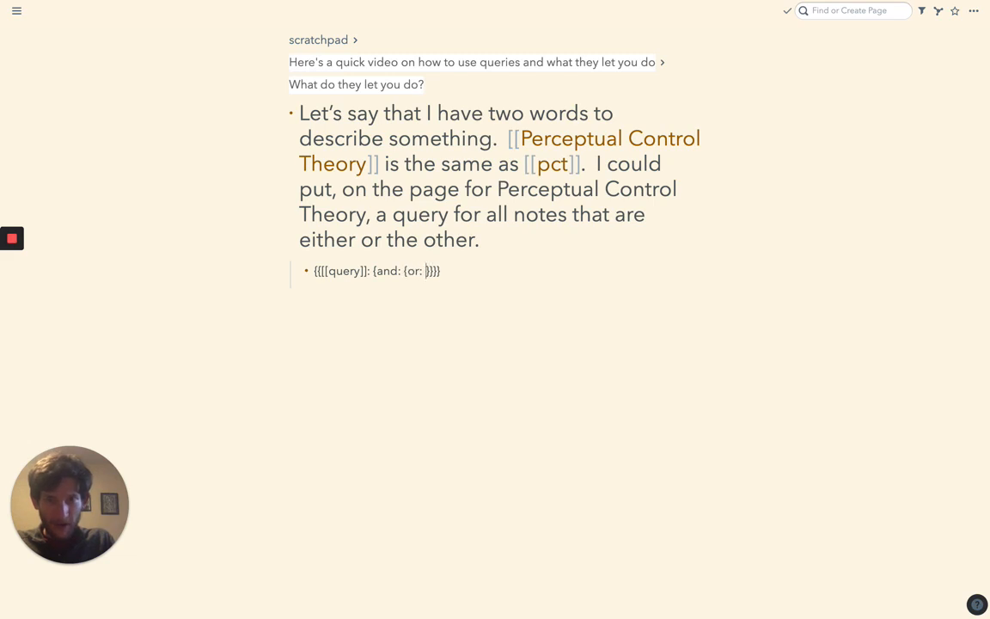
text([[pe)
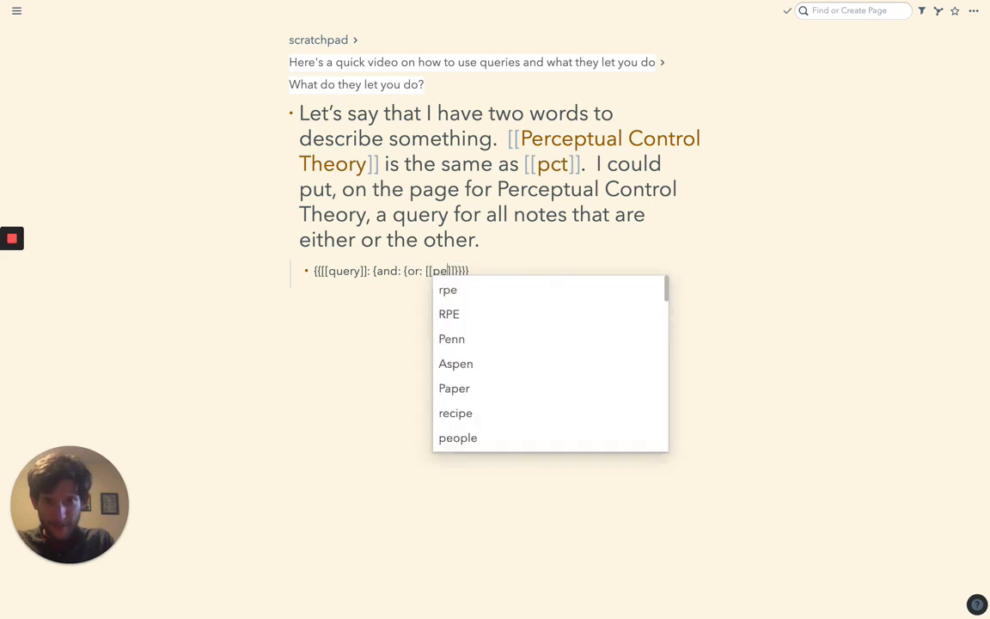
text(rceptual)
key(Down)
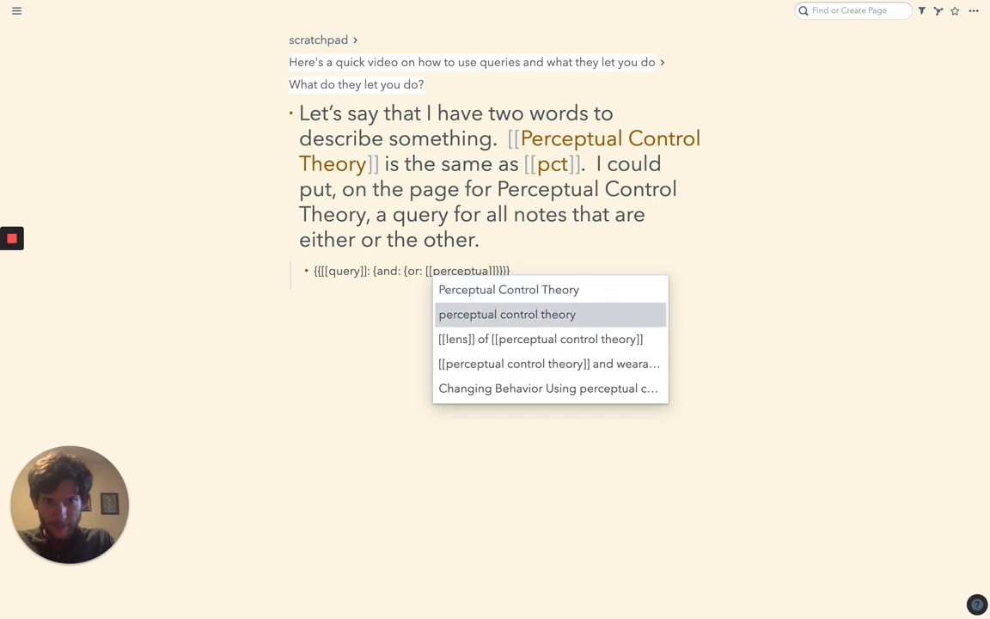
key(Return)
text([[pct)
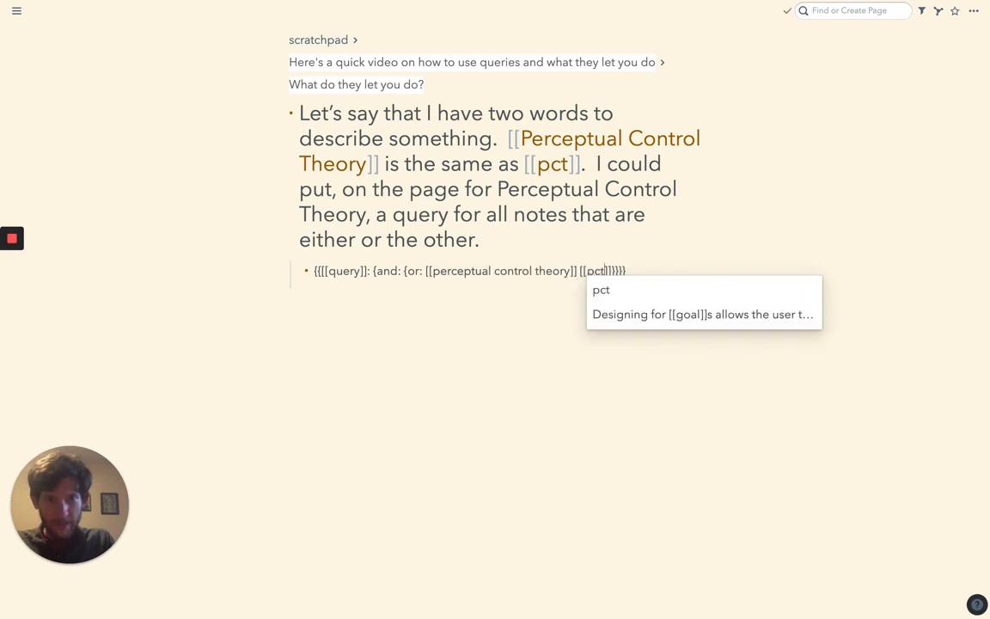
key(Return)
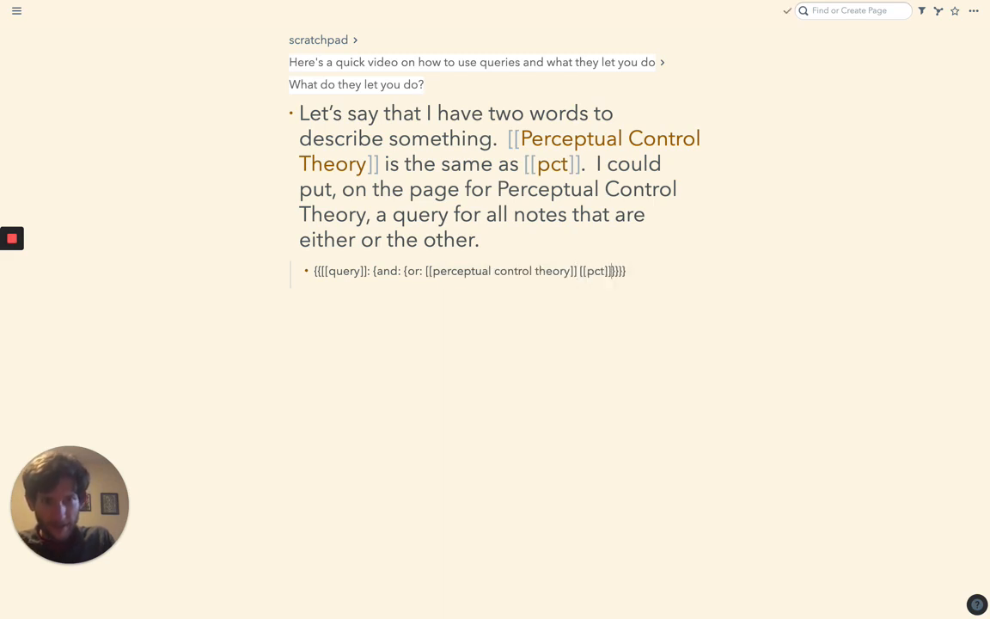
key(Right)
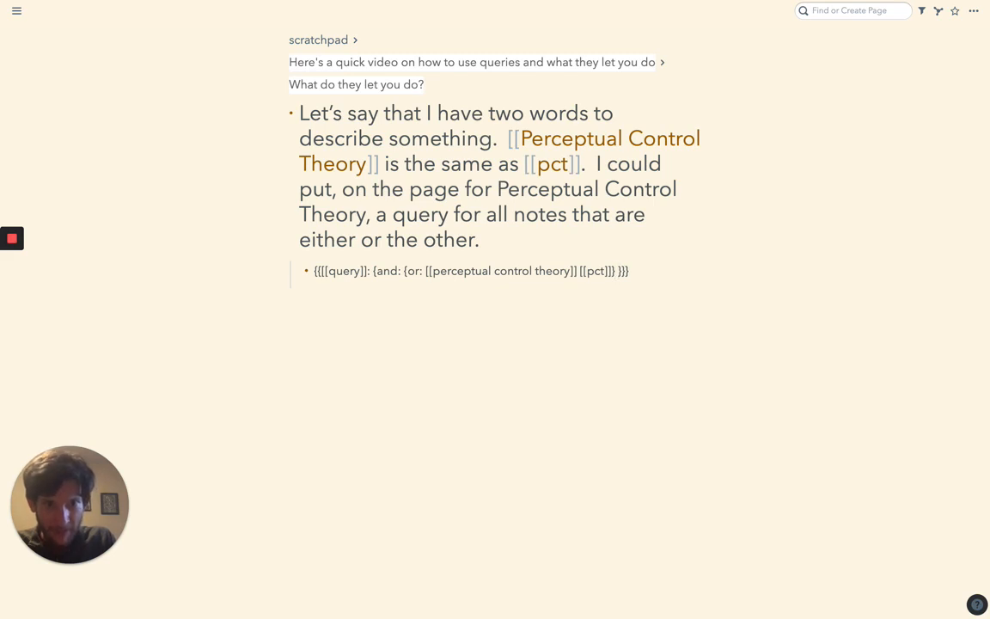
Highlight the nested clause {or: [[perceptual control theory]] [[pct]]} inside the and clause
key(shift+Left)
key(shift+Left)
key(shift+Left)
key(shift+Left)
key(shift+Left)
key(shift+Left)
key(shift+Left)
key(shift+Left)
key(shift+Left)
key(shift+Left)
key(shift+Left)
key(shift+Left)
key(shift+Left)
key(shift+Left)
key(shift+Left)
key(shift+Left)
key(shift+Left)
key(shift+Left)
key(shift+Left)
key(shift+Left)
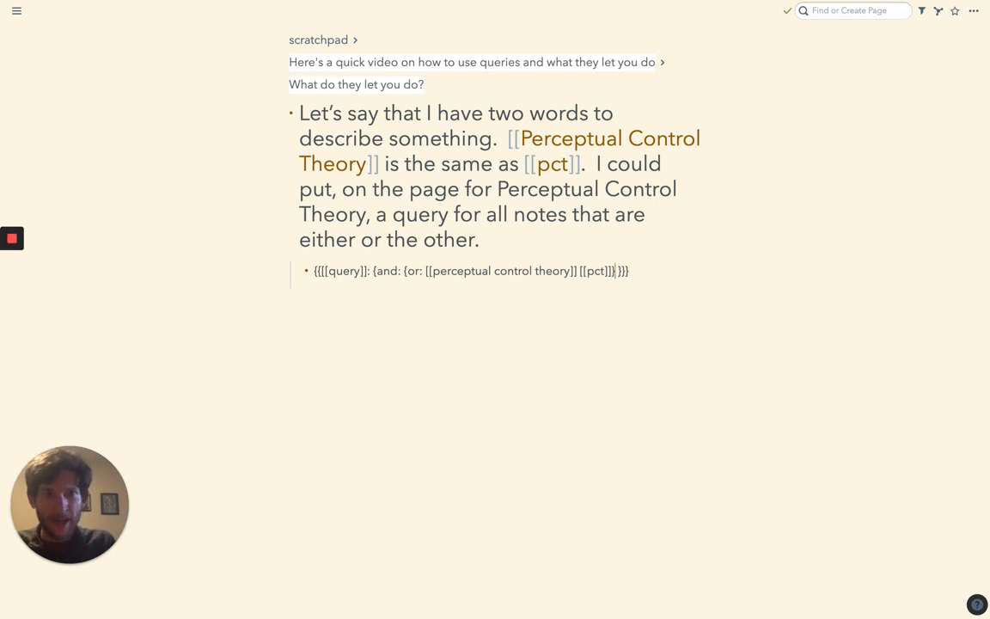
key(shift+Left)
key(shift+Left)
key(shift+Left)
key(shift+Left)
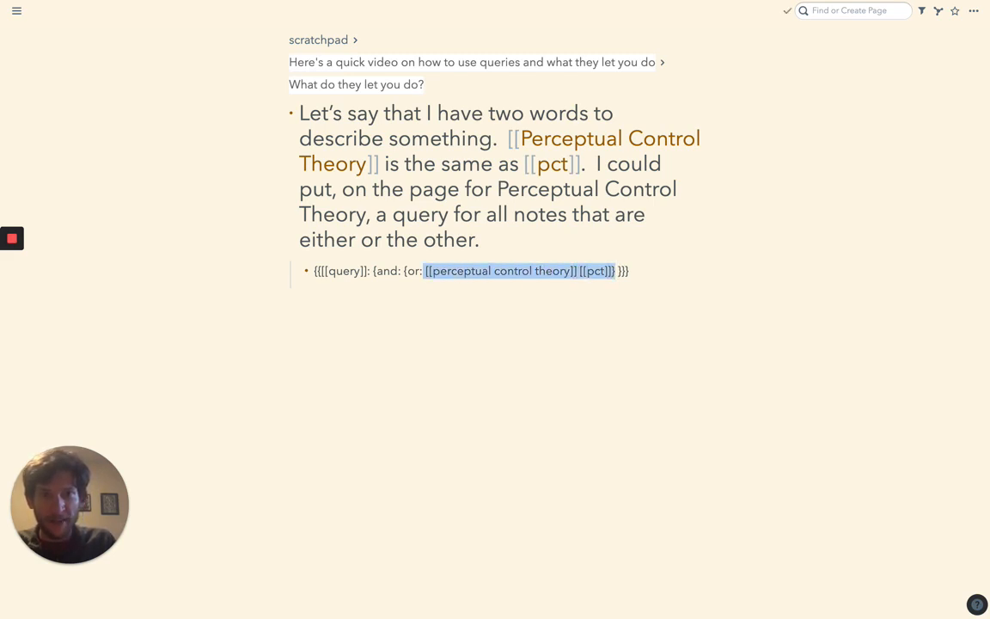
key(shift+Left)
key(shift+Left)
key(shift+Left)
key(shift+Left)
key(shift+Left)
key(End)
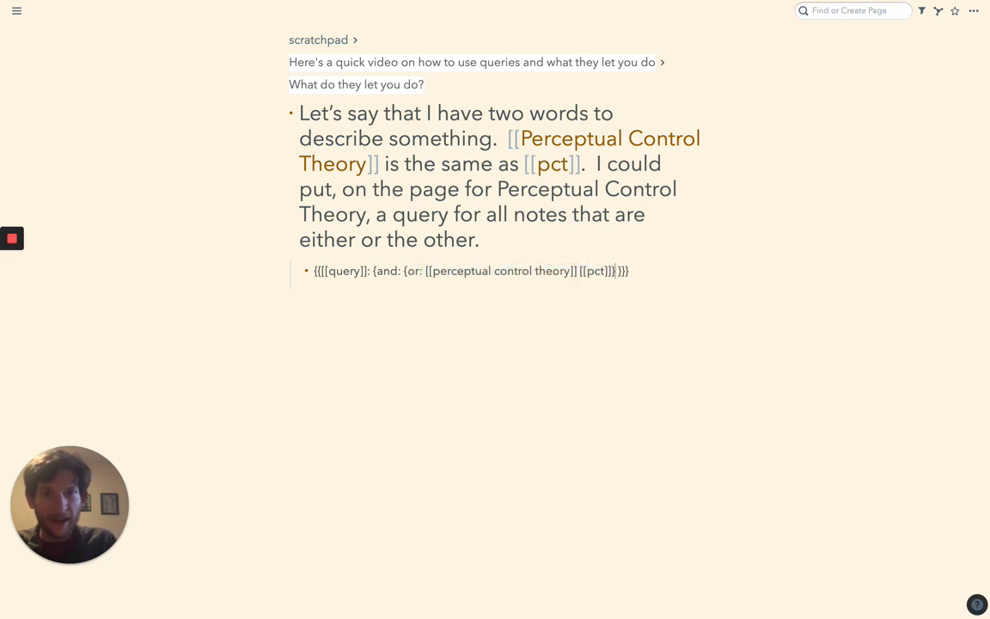
Add {not: [[query]]} after the or clause, inside the and clause, and check the enclosing braces
key(Left)
key(Left)
key(Left)
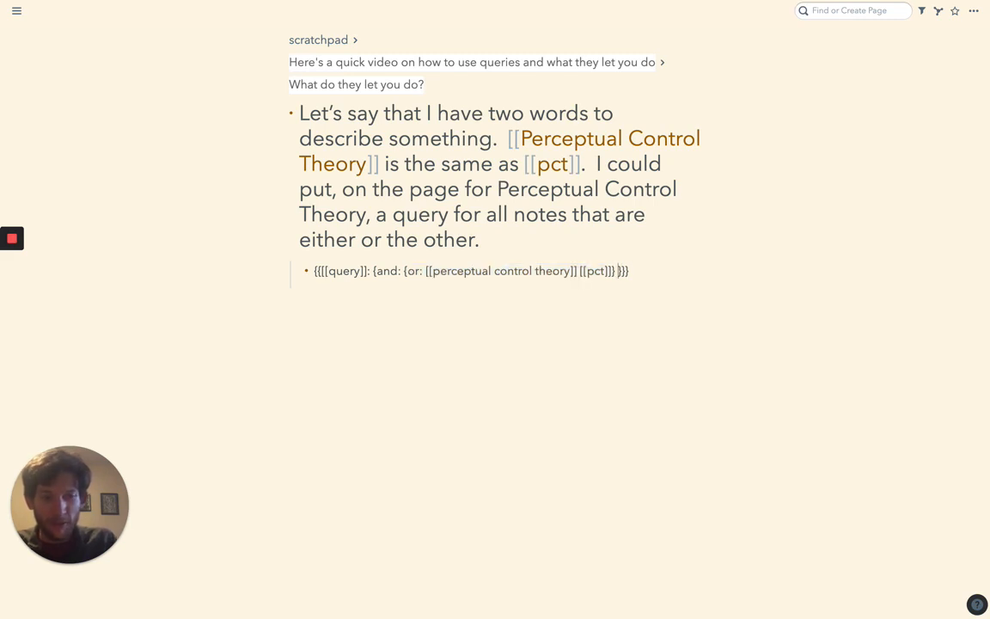
text({)
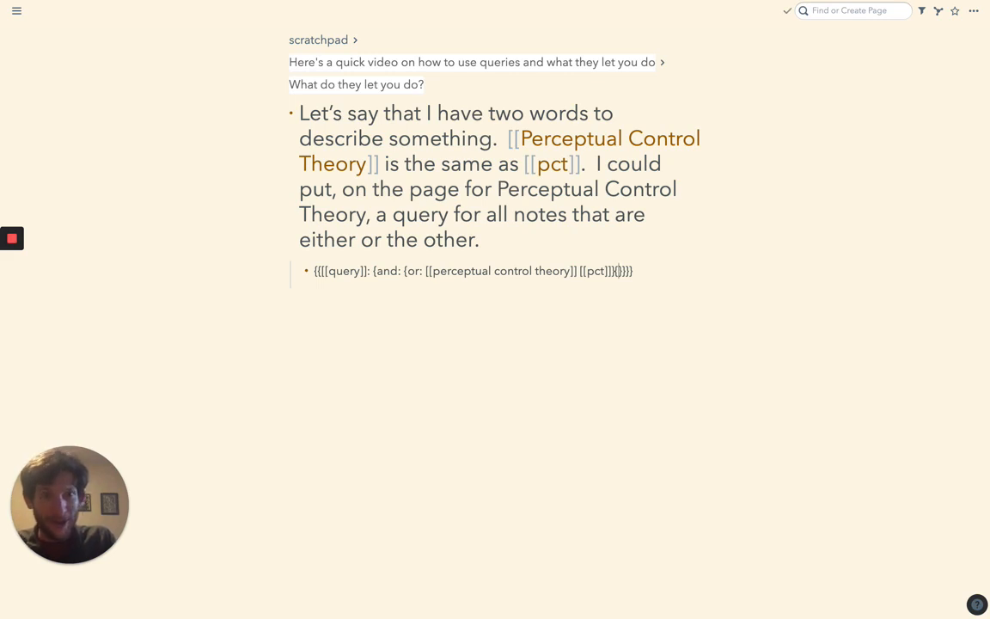
text(not)
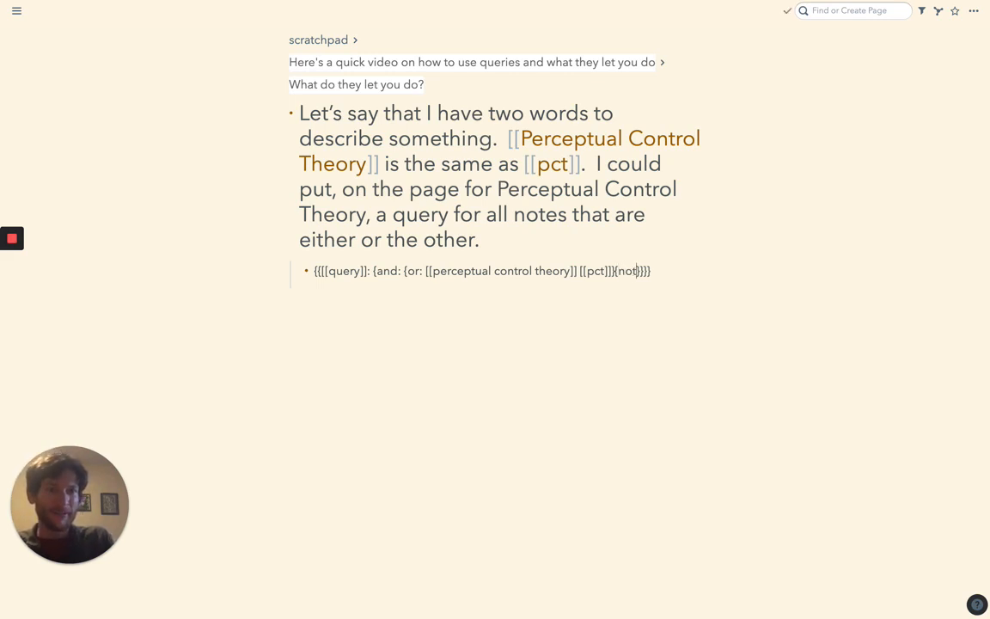
text(: [[quer)
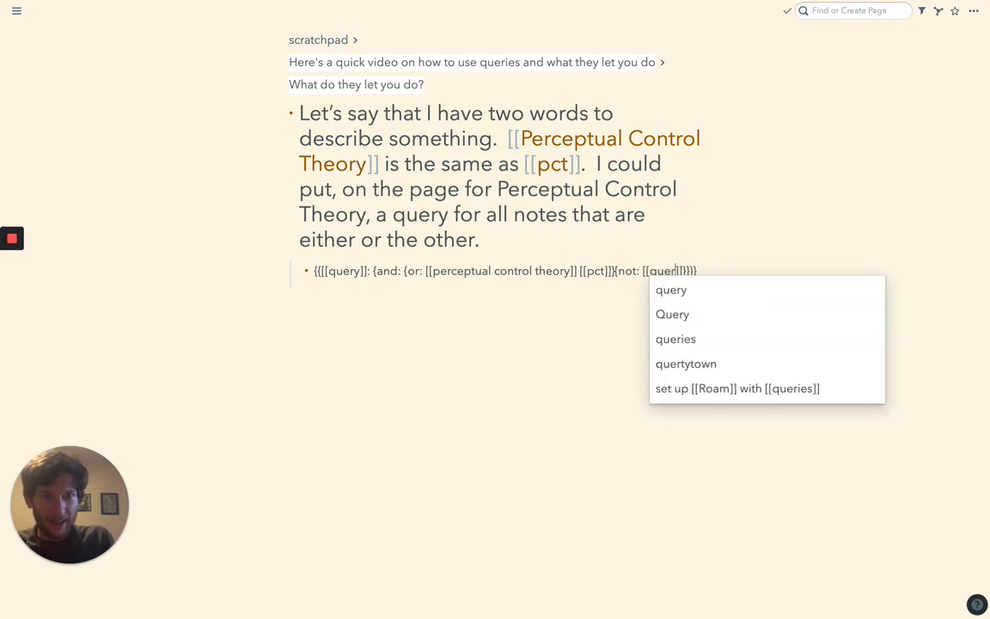
text(y)
key(Return)
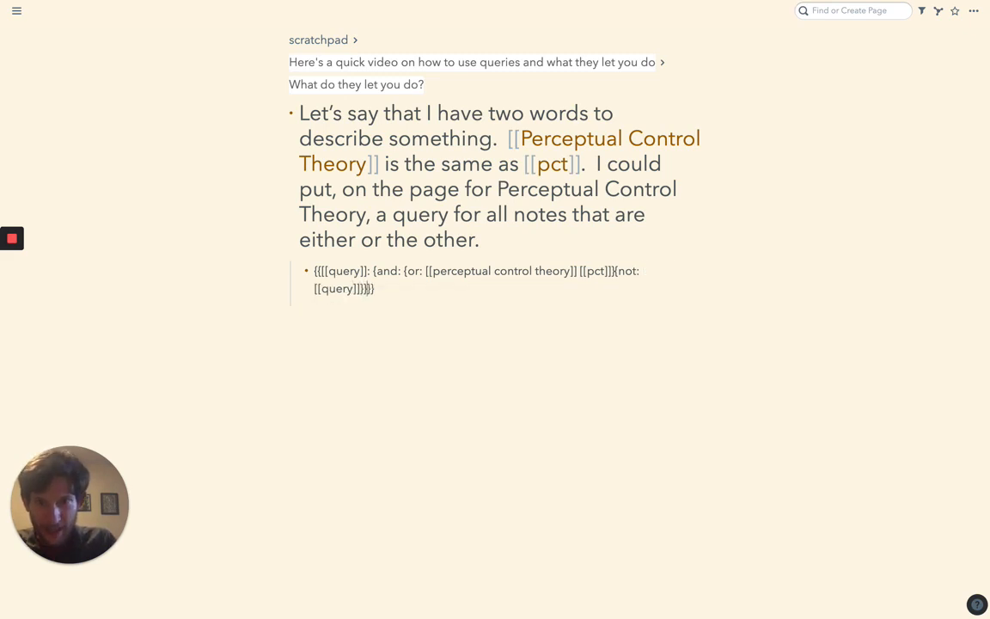
mouse_move(367, 289)
mouse_down()
mouse_move(362, 271)
mouse_move(616, 271)
mouse_move(364, 289)
mouse_up()
click(404, 271)
key(Right)
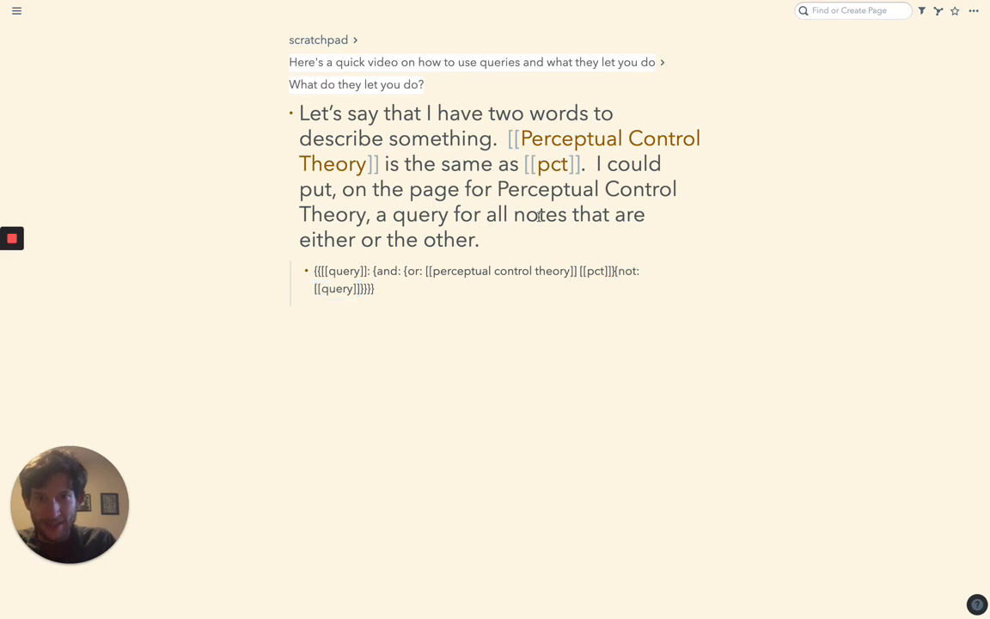
Leave the query block so the query runs and look through the blocks it returns
click(538, 216)
scroll(484, 213, down, 3)
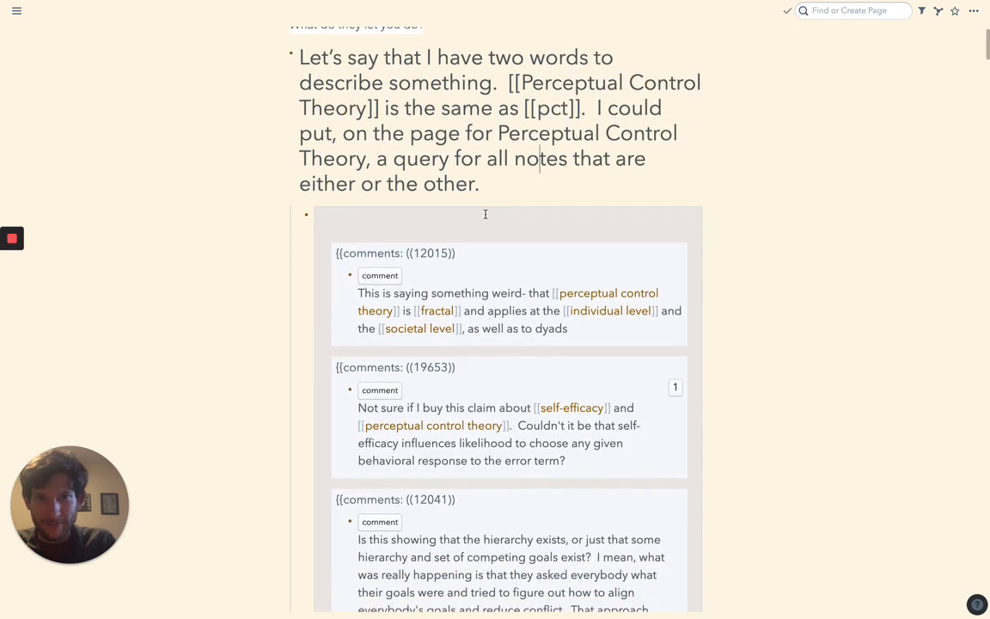
scroll(484, 215, down, 3)
scroll(485, 213, up, 5)
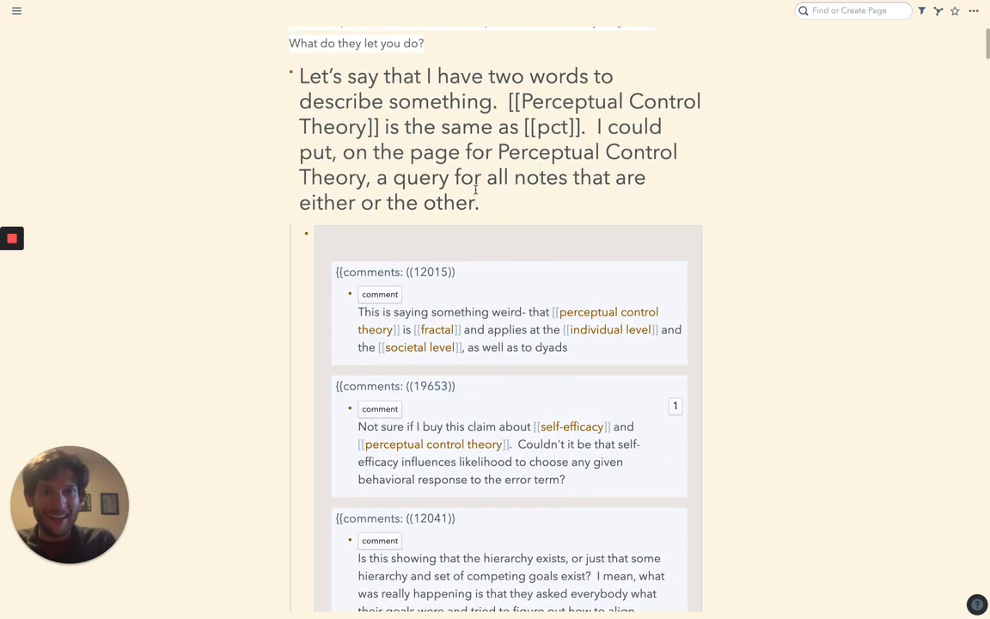
Open the query under the Perceptual Control Theory block for editing and go back over its not, or and and clauses
click(475, 190)
key(Down)
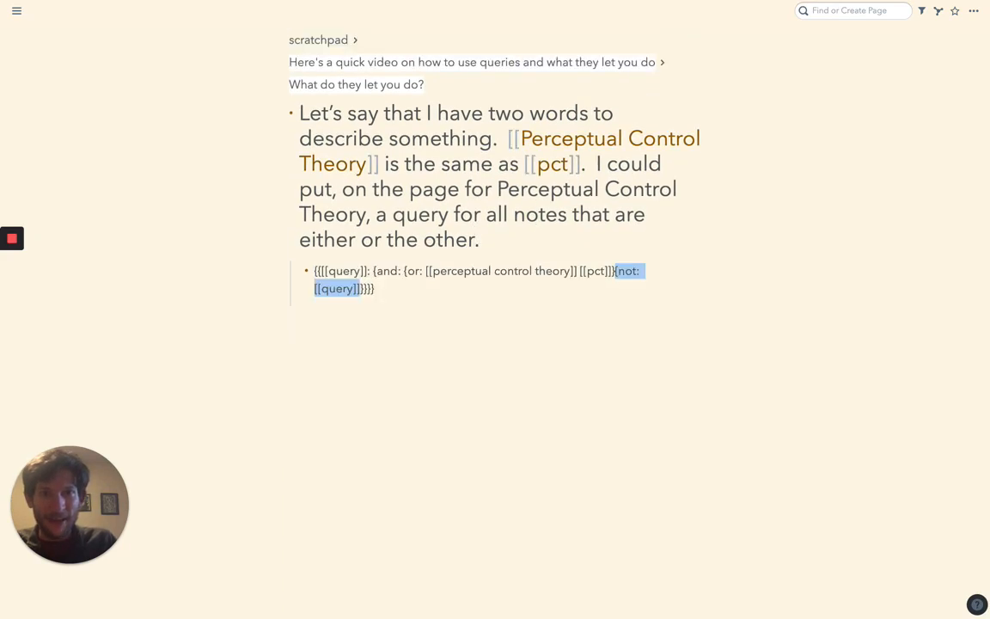
key(Left)
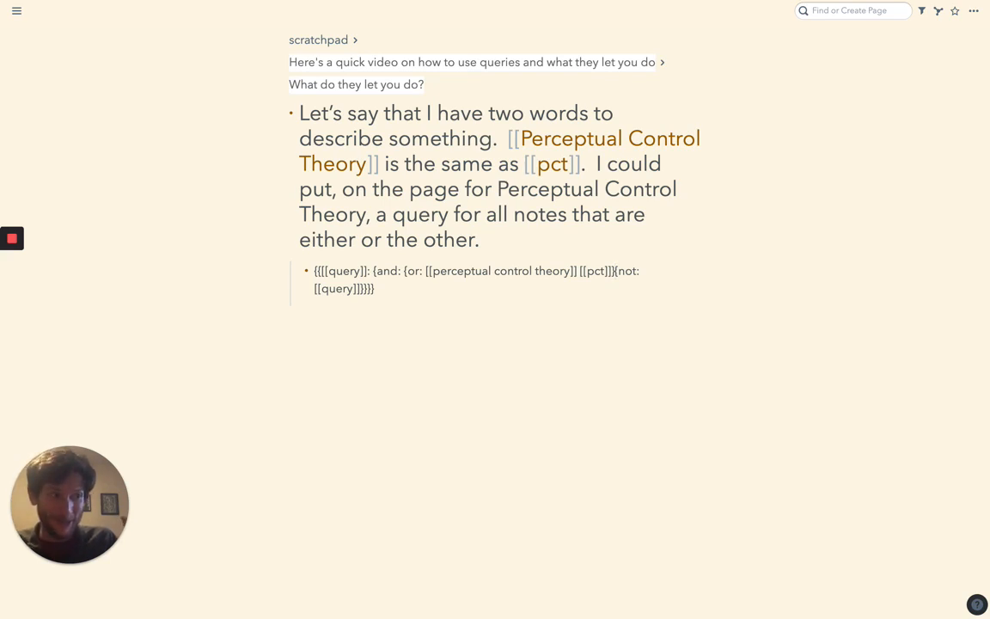
key(Left)
key(Left)
key(Left)
key(Left)
key(Left)
key(Left)
key(Left)
key(Left)
key(Left)
key(Left)
key(Left)
key(Left)
key(Left)
key(Left)
key(Left)
key(Left)
key(Left)
key(Left)
key(Left)
key(Left)
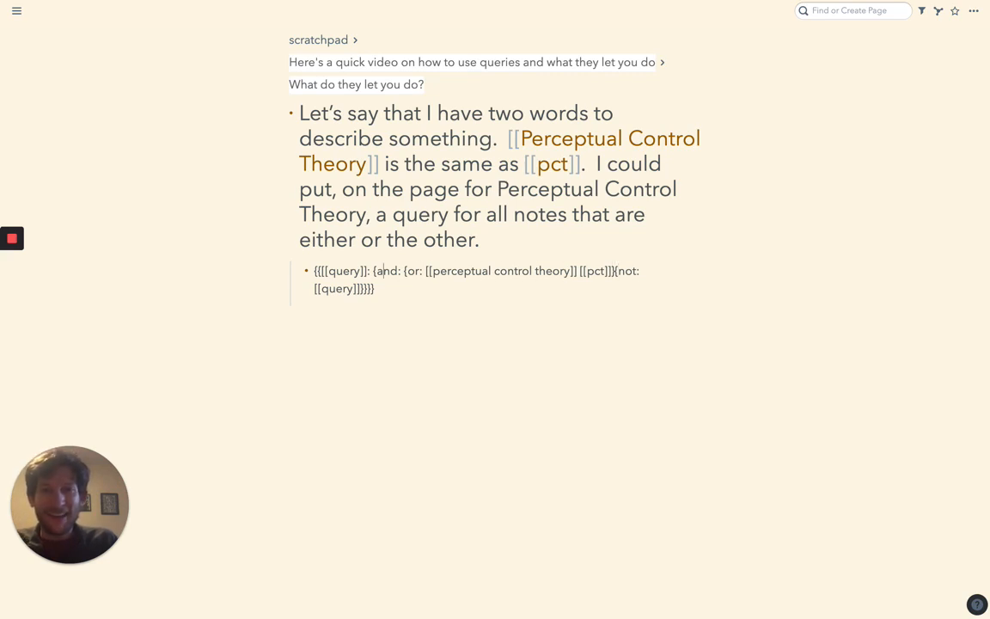
Highlight the [[query]] reference inside the not clause
key(Down)
key(shift+Left)
key(shift+Left)
key(shift+Left)
key(shift+Left)
key(shift+Left)
key(shift+Left)
key(shift+Left)
key(shift+Left)
key(shift+Left)
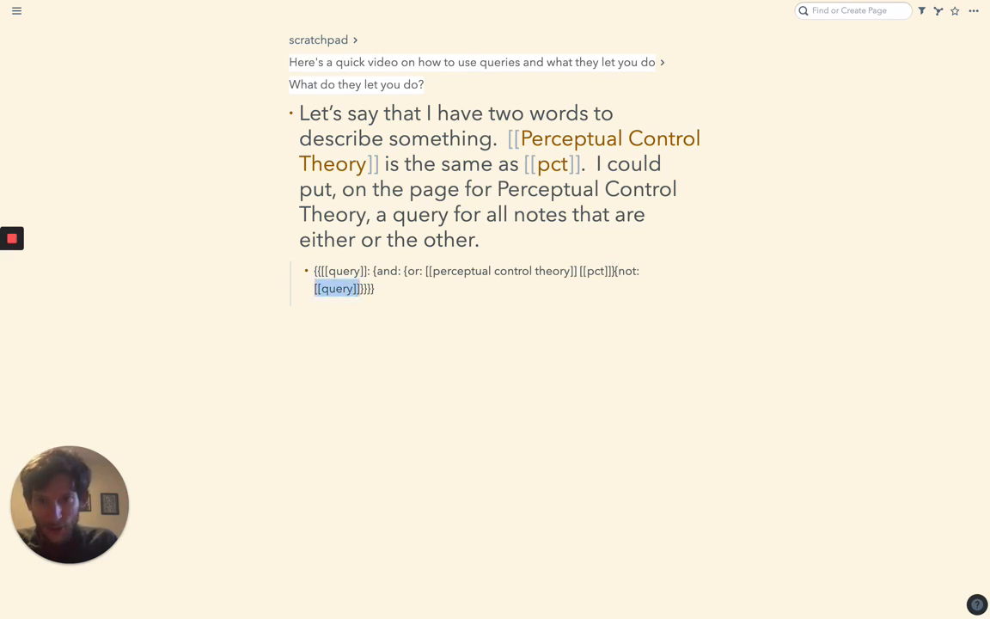
Highlight the opening {{[[query]] tag that the not clause excludes, and leave the query block
key(Up)
key(shift+Right)
key(shift+Right)
key(shift+Right)
key(shift+Right)
key(shift+Right)
key(shift+Right)
key(shift+Right)
key(shift+Right)
key(shift+Right)
key(shift+Right)
key(shift+Right)
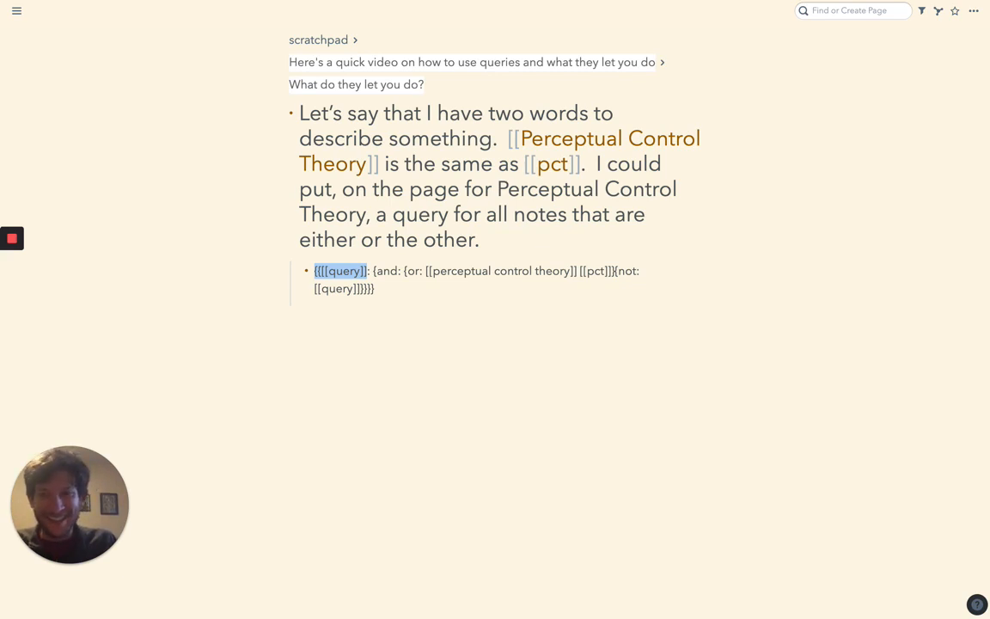
key(Escape)
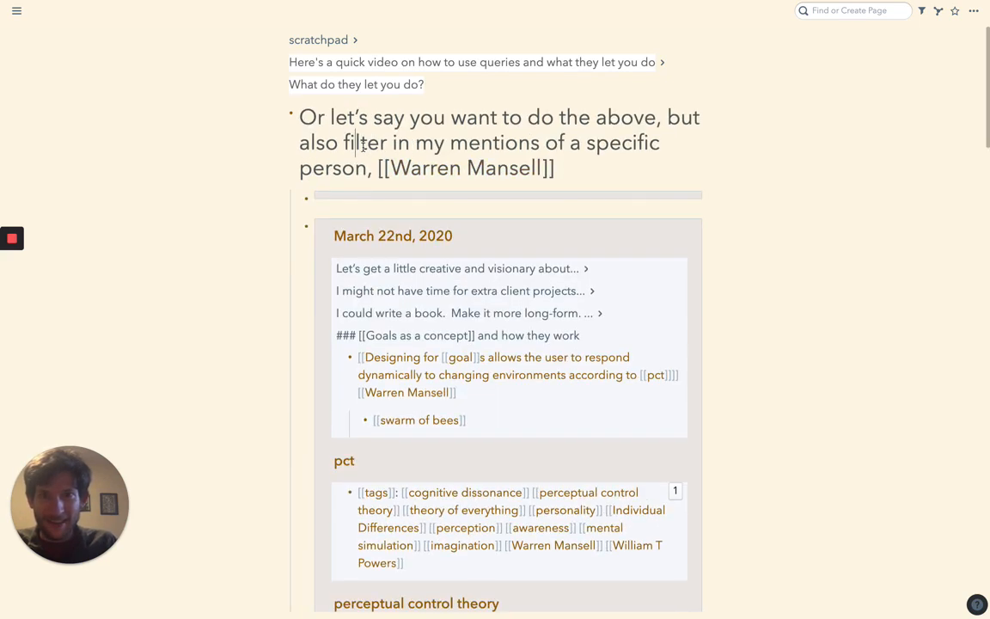
Delete the unfinished query {and: {not: [[query]]}} and its bullet under the block about filtering by a specific person
click(361, 191)
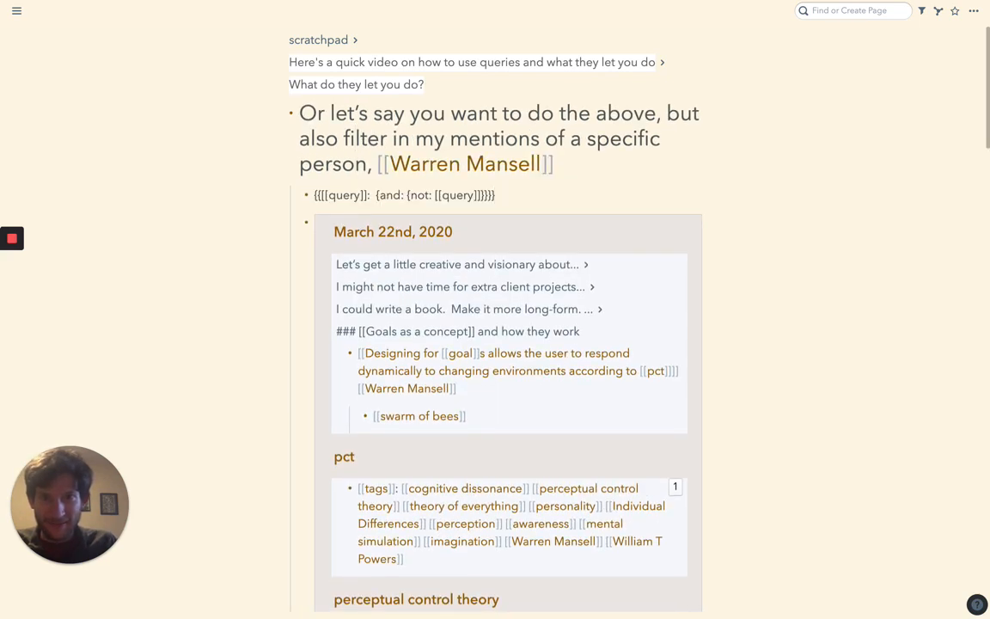
key(ctrl+a)
key(BackSpace)
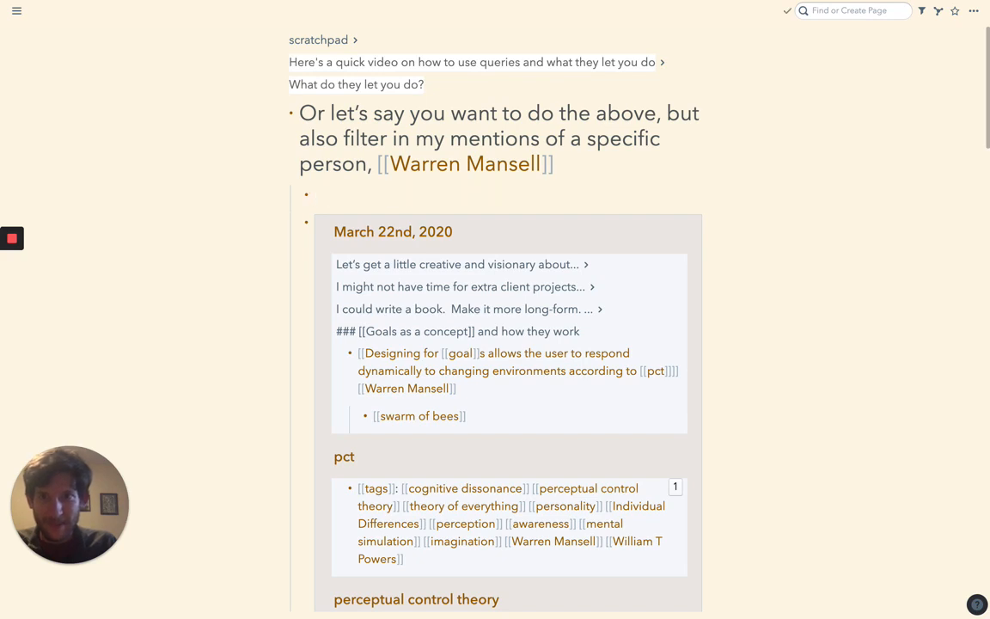
key(BackSpace)
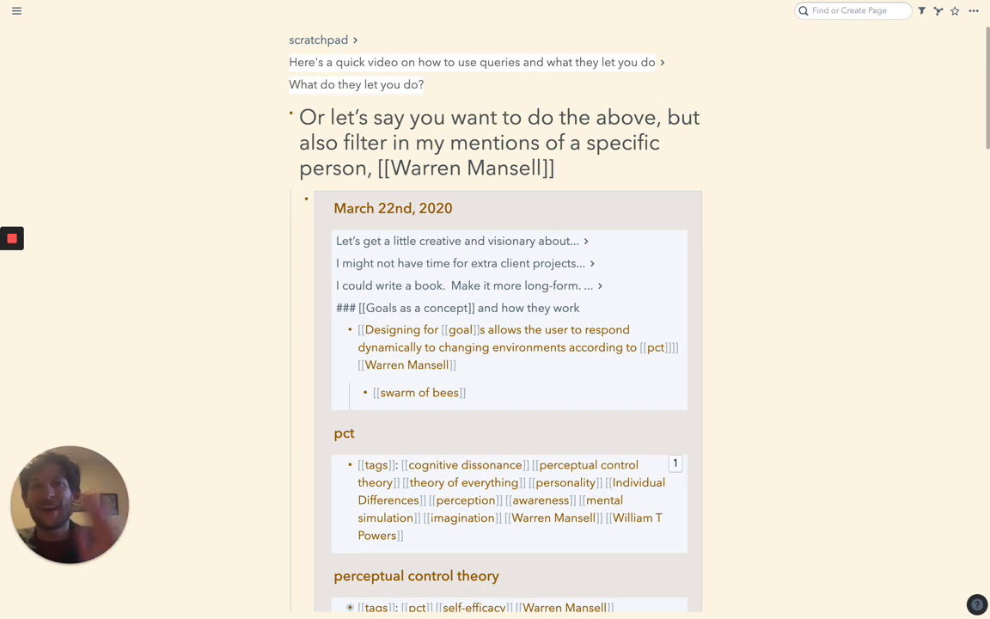
Open the remaining query under the person-filter block for editing and trace back through its closing braces
key(Down)
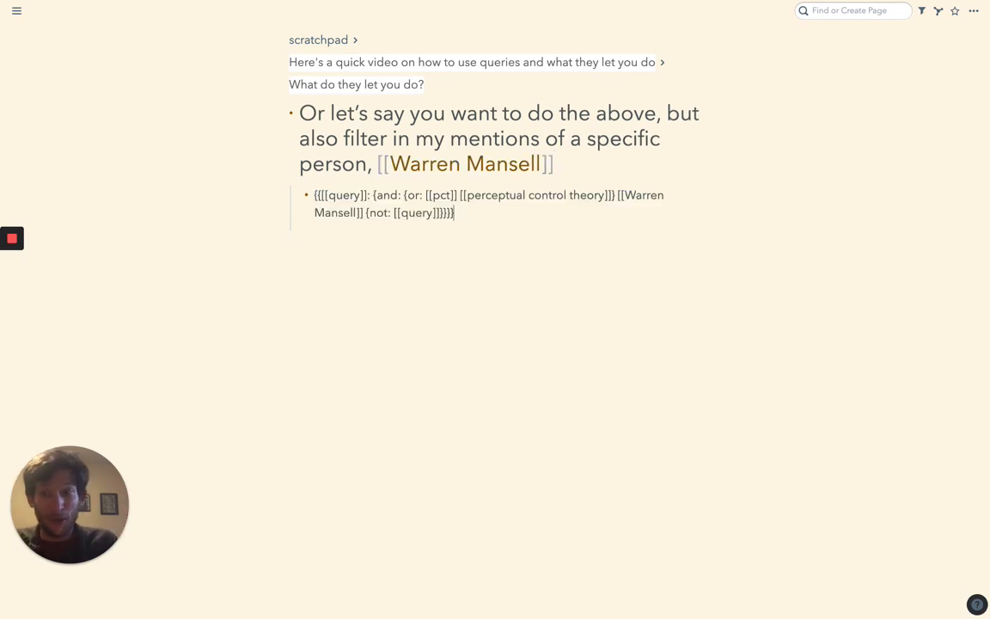
key(Left)
key(Left)
key(Left)
key(Left)
key(Left)
key(Left)
key(Left)
key(Left)
key(Left)
key(Left)
key(Left)
key(Left)
key(Left)
key(Left)
key(Left)
key(Left)
key(Left)
key(Left)
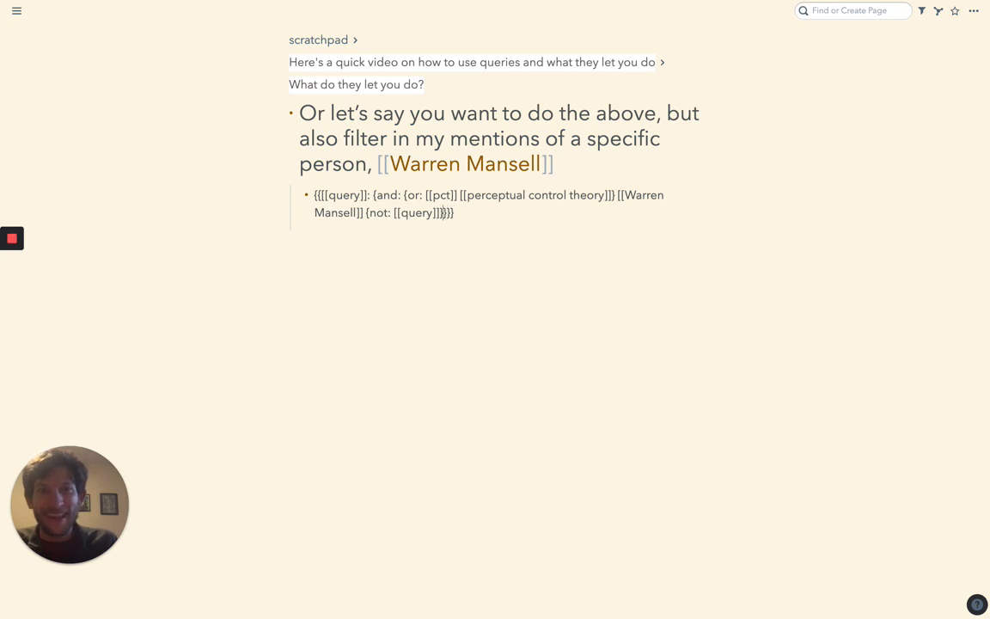
Highlight the opening {and: operator of the person-filter query
key(Up)
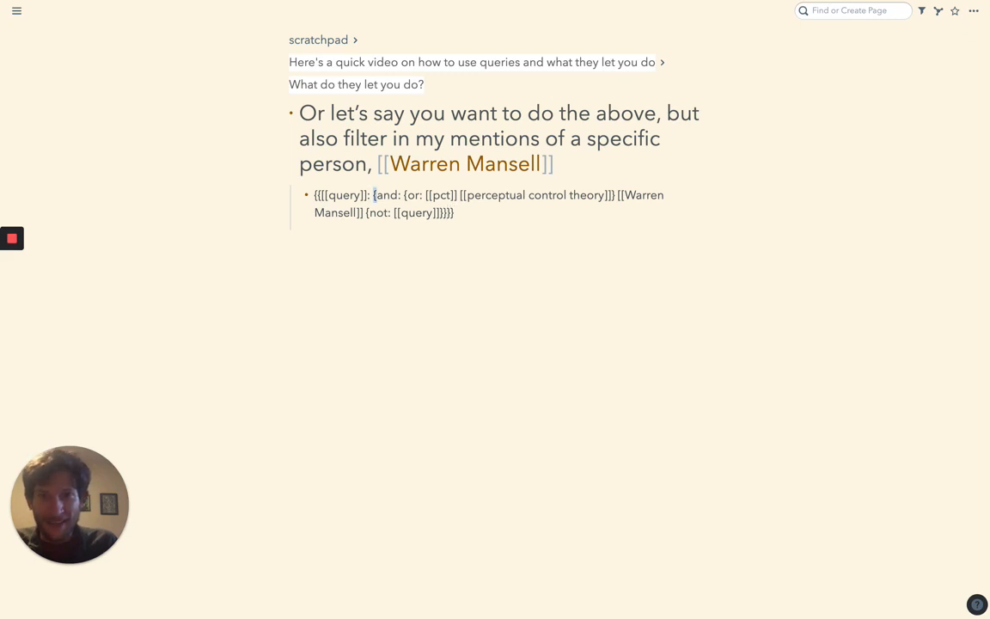
key(shift+Right)
key(shift+Right)
key(shift+Right)
key(shift+Right)
key(shift+Right)
key(Right)
key(Right)
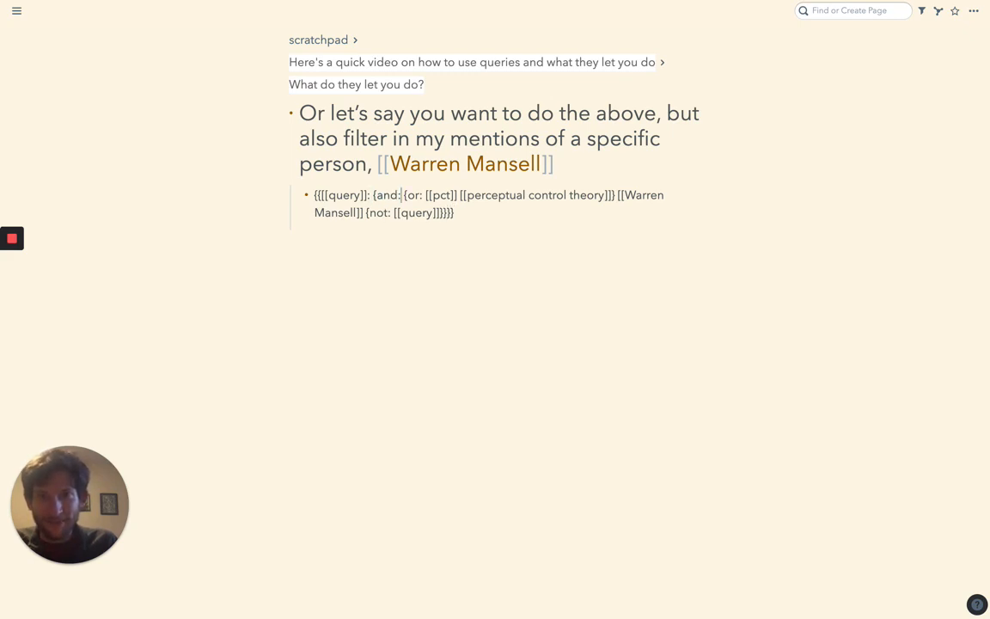
Highlight the nested clause {or: [[pct]] [[perceptual control theory]]} inside the and clause
key(shift+Right)
key(shift+Right)
key(shift+Right)
key(shift+Right)
key(shift+Right)
key(shift+Right)
key(shift+Right)
key(shift+Right)
key(shift+Right)
key(shift+Right)
key(shift+Right)
key(shift+Right)
key(shift+Right)
key(shift+Right)
key(shift+Right)
key(shift+Right)
key(shift+Right)
key(shift+Right)
key(shift+Right)
key(shift+Right)
key(shift+Right)
key(shift+Right)
key(shift+Right)
key(shift+Right)
key(shift+Right)
key(shift+Right)
key(shift+Right)
key(shift+Right)
key(shift+Right)
key(shift+Right)
key(shift+Right)
key(shift+Right)
key(shift+Right)
key(shift+Right)
key(shift+Right)
key(shift+Right)
key(shift+Right)
key(shift+Right)
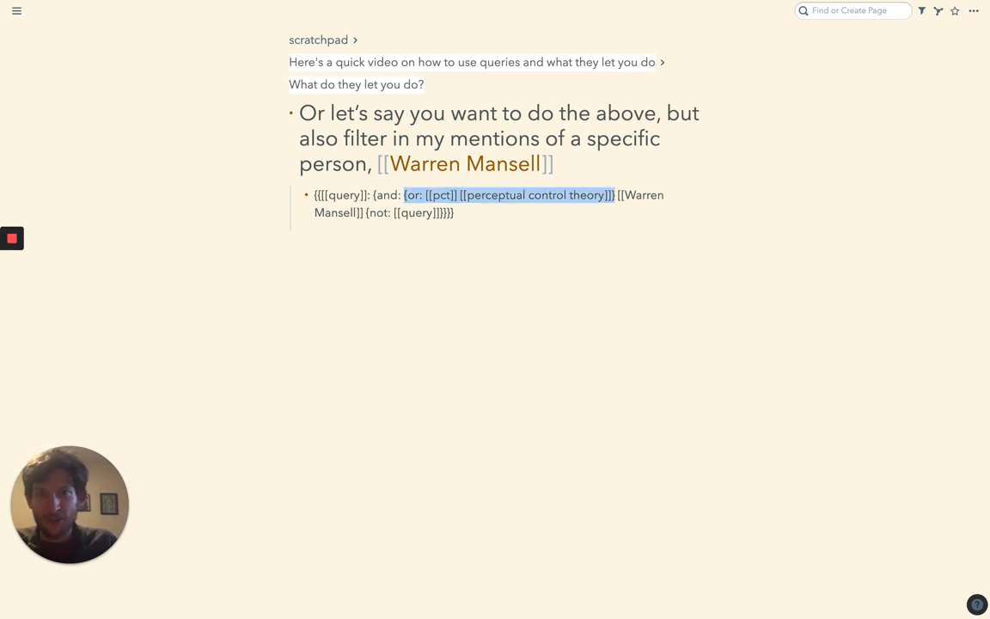
Highlight the person's page reference between the or and not clauses, and clear the selection
key(Right)
key(Right)
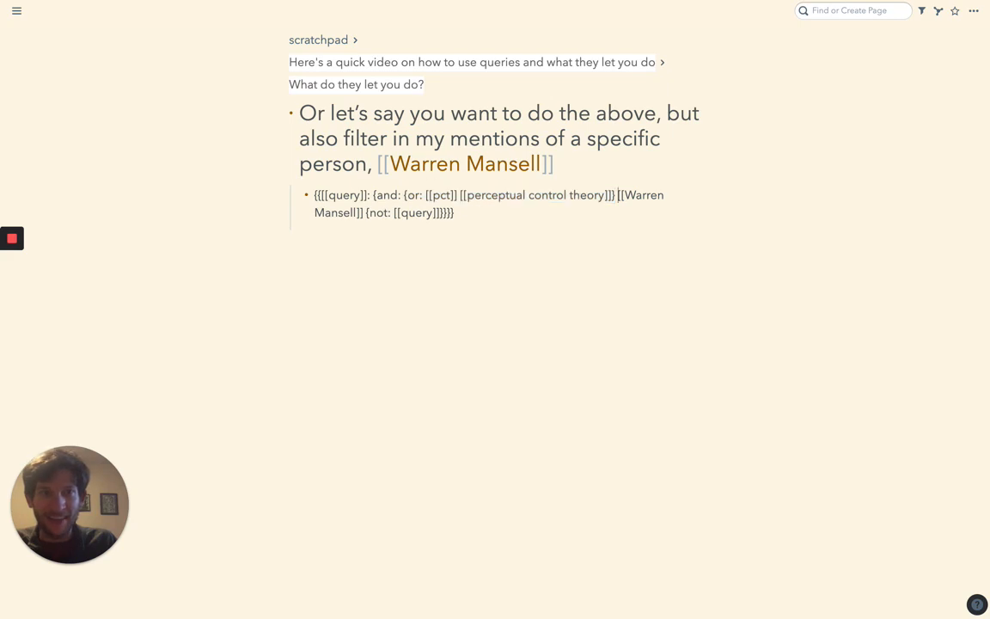
key(shift+Right)
key(shift+Right)
key(shift+Right)
key(shift+Right)
key(shift+Right)
key(shift+Right)
key(shift+Right)
key(shift+Right)
key(shift+Down)
key(shift+Left)
key(shift+Left)
key(shift+Left)
key(shift+Left)
key(shift+Left)
key(shift+Left)
key(shift+Left)
key(shift+Left)
key(shift+Left)
key(shift+Left)
key(shift+Left)
key(shift+Left)
key(shift+Left)
key(shift+Left)
key(shift+Left)
key(shift+Left)
key(shift+Left)
key(shift+Left)
key(shift+Left)
key(shift+Left)
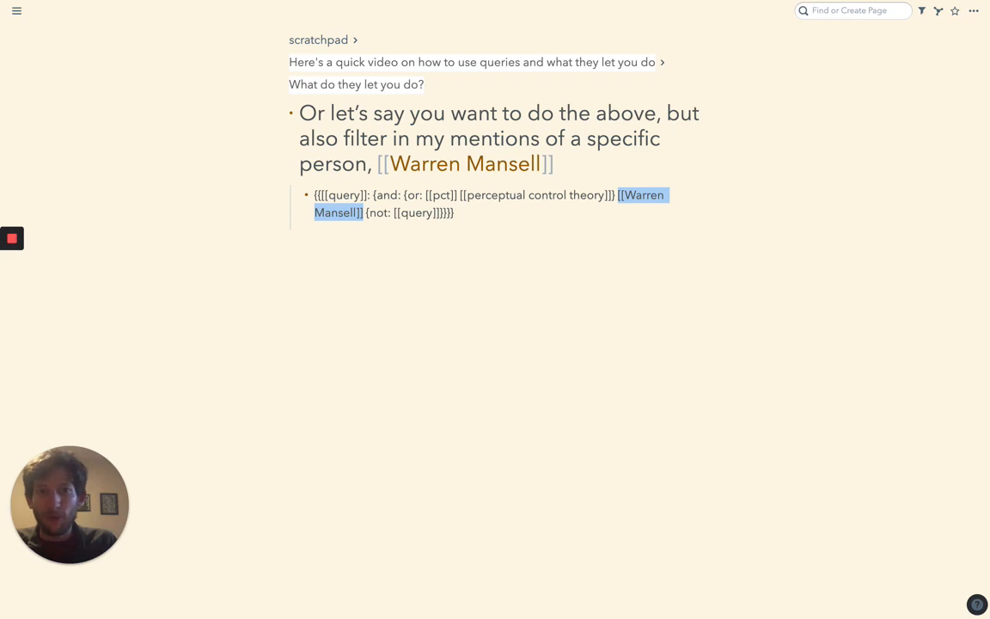
key(Up)
key(Down)
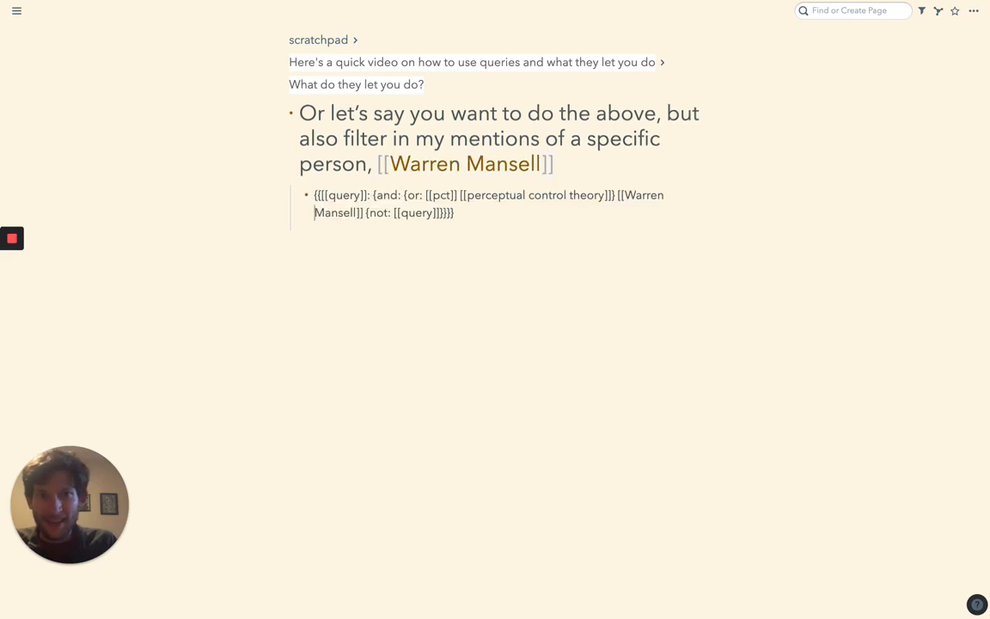
Highlight the page references [[pct]] [[perceptual control theory]] inside the or clause of the person-filter query
key(Right)
key(Right)
key(Right)
key(Right)
key(Right)
key(Right)
key(Right)
key(Right)
key(Right)
key(Right)
key(Right)
key(Right)
key(Right)
key(Right)
key(shift+Right)
key(shift+Right)
key(shift+Right)
key(shift+Right)
key(shift+Right)
key(shift+Right)
key(shift+Right)
key(shift+Right)
key(shift+Right)
key(shift+Right)
key(shift+Right)
key(shift+Right)
key(shift+Right)
key(shift+Right)
key(shift+Right)
key(shift+Right)
key(shift+Right)
key(shift+Right)
key(shift+Right)
key(shift+Right)
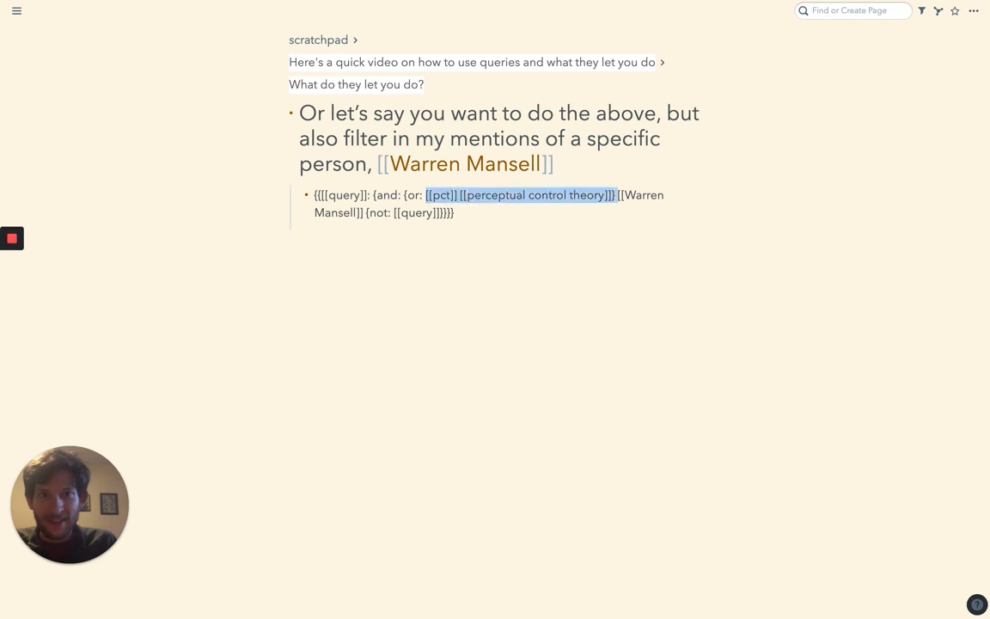
Highlight the complete nested clause, from {or: through its closing brace, in the person-filter query
key(Left)
key(Left)
key(Left)
key(Left)
key(Left)
key(Left)
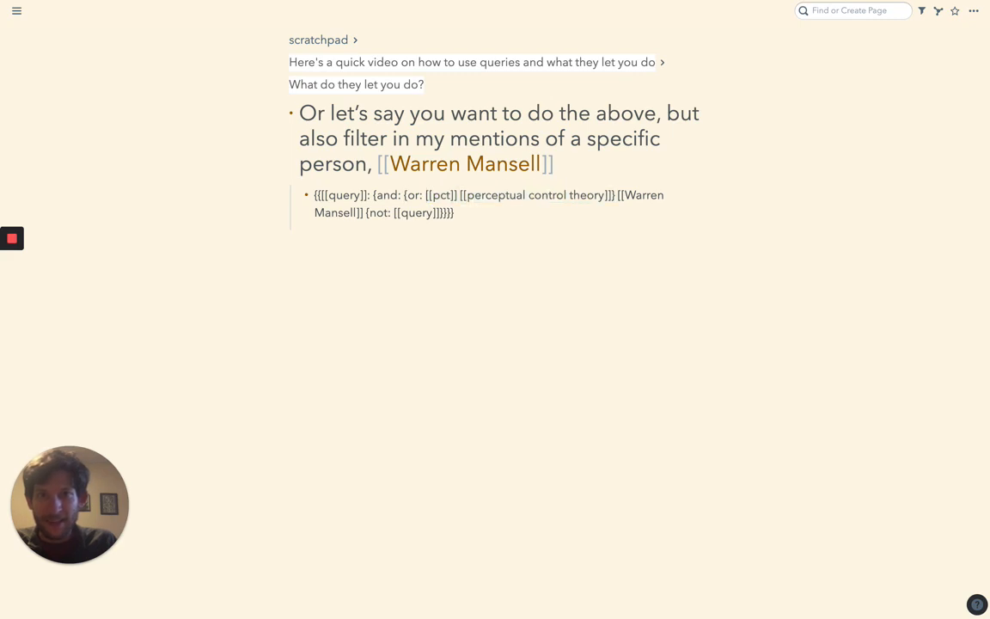
key(shift+Right)
key(shift+Right)
key(shift+Right)
key(shift+Right)
key(shift+Right)
key(shift+Right)
key(shift+Right)
key(shift+Right)
key(shift+Right)
key(shift+Right)
key(shift+Right)
key(shift+Right)
key(shift+Right)
key(shift+Right)
key(shift+Right)
key(shift+Right)
key(shift+Right)
key(shift+Right)
key(shift+Right)
key(shift+Right)
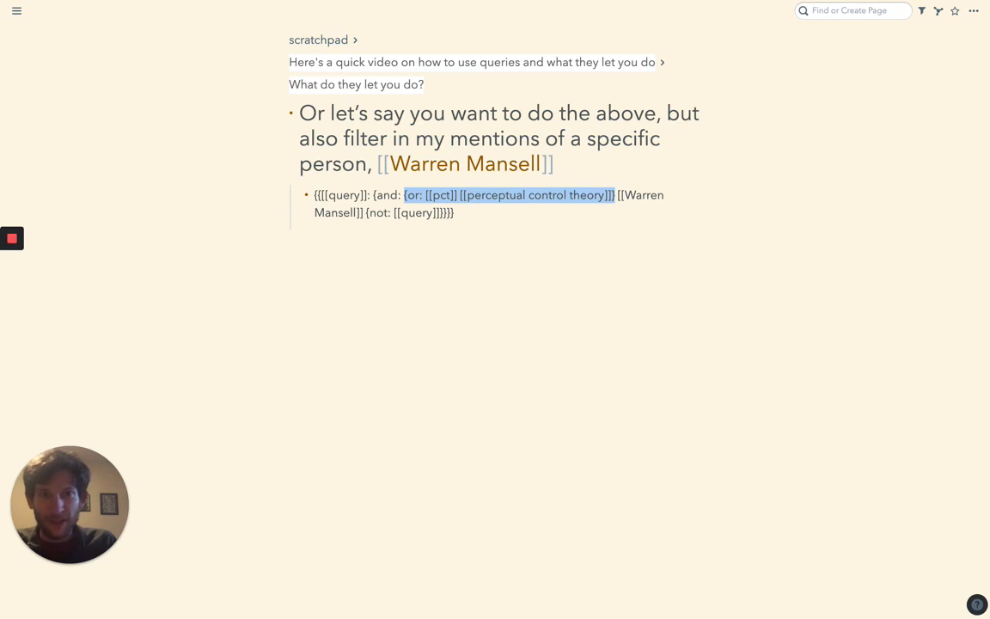
Extend the highlight from the or clause to include the person's page reference before the not clause
key(shift+Right)
key(shift+Right)
key(shift+Right)
key(shift+Right)
key(shift+Right)
key(shift+Right)
key(shift+Right)
key(shift+Right)
key(shift+Right)
key(shift+Right)
key(shift+Right)
key(shift+Right)
key(shift+Right)
key(shift+Right)
key(shift+Right)
key(shift+Right)
key(shift+Right)
key(shift+Right)
key(shift+Right)
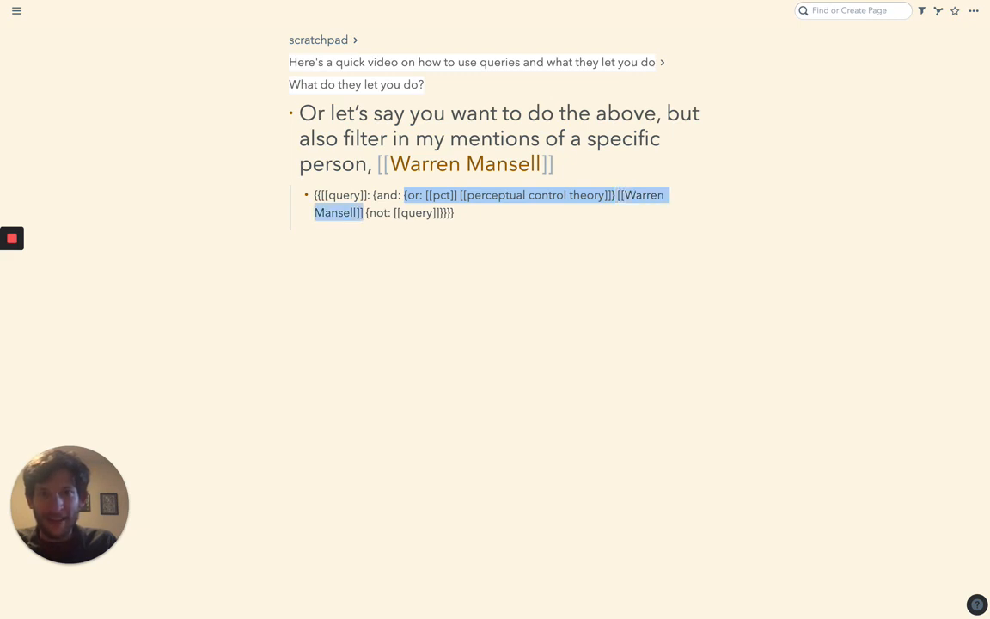
Clear the selection, leave the query block and look through the person-filter query's results
key(Up)
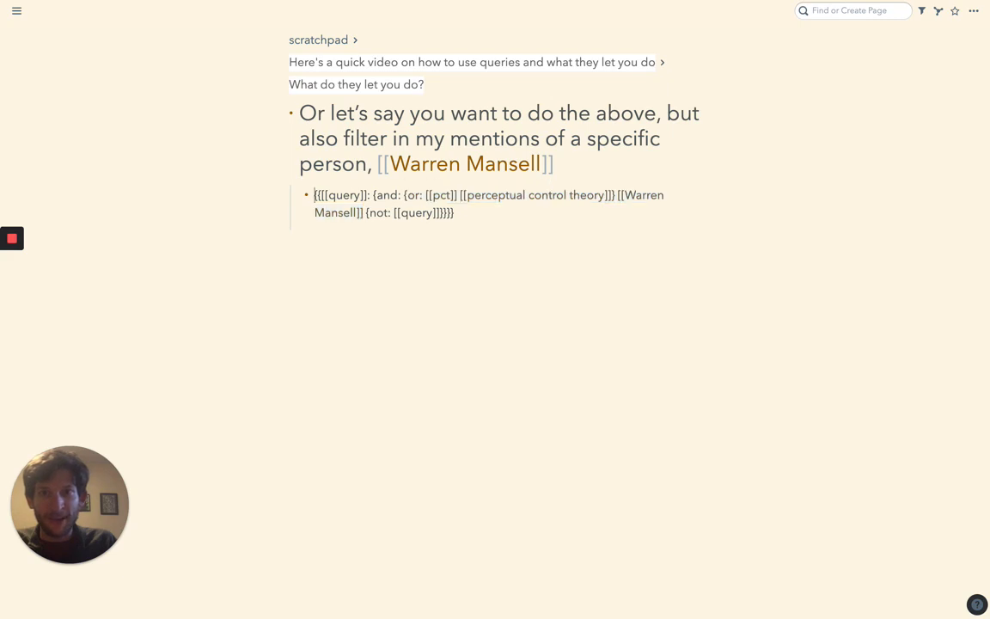
key(Up)
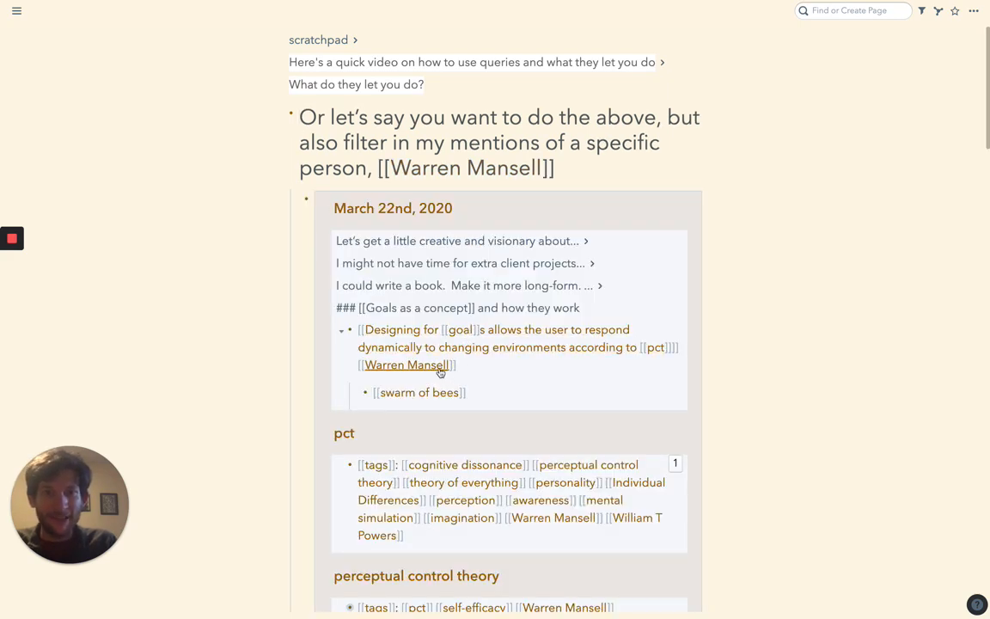
scroll(498, 421, down, 2)
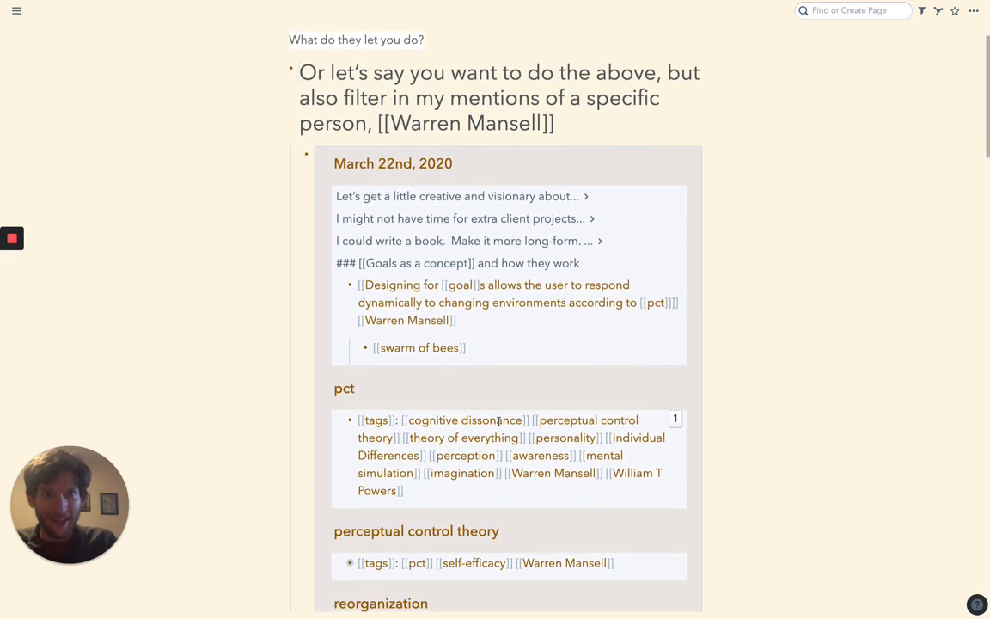
scroll(497, 421, down, 3)
scroll(498, 421, up, 5)
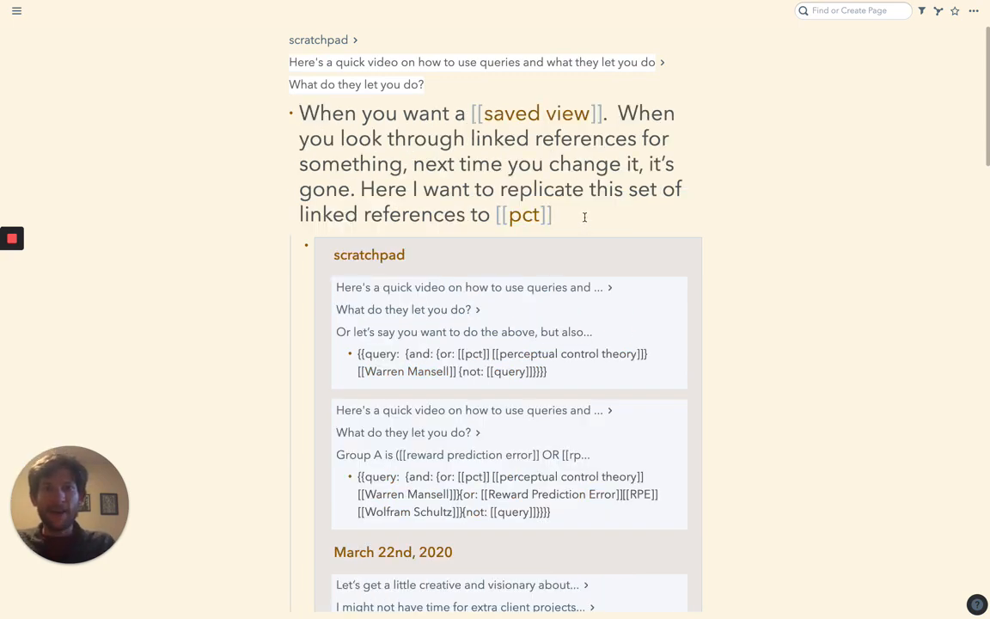
Show the source of the query under the saved view block, and open the right sidebar with the mentions of pct
click(584, 218)
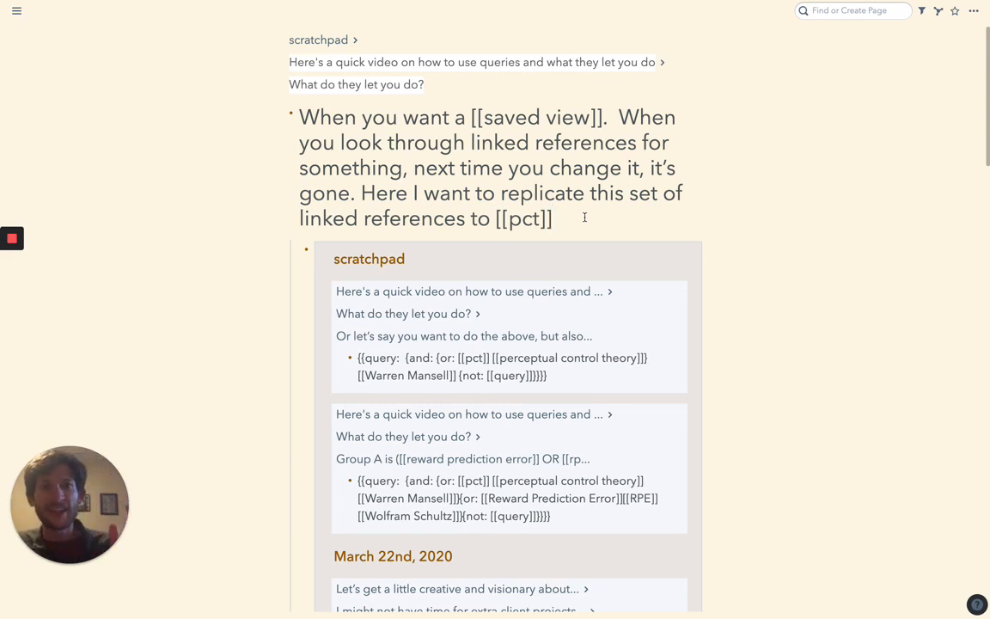
key(Down)
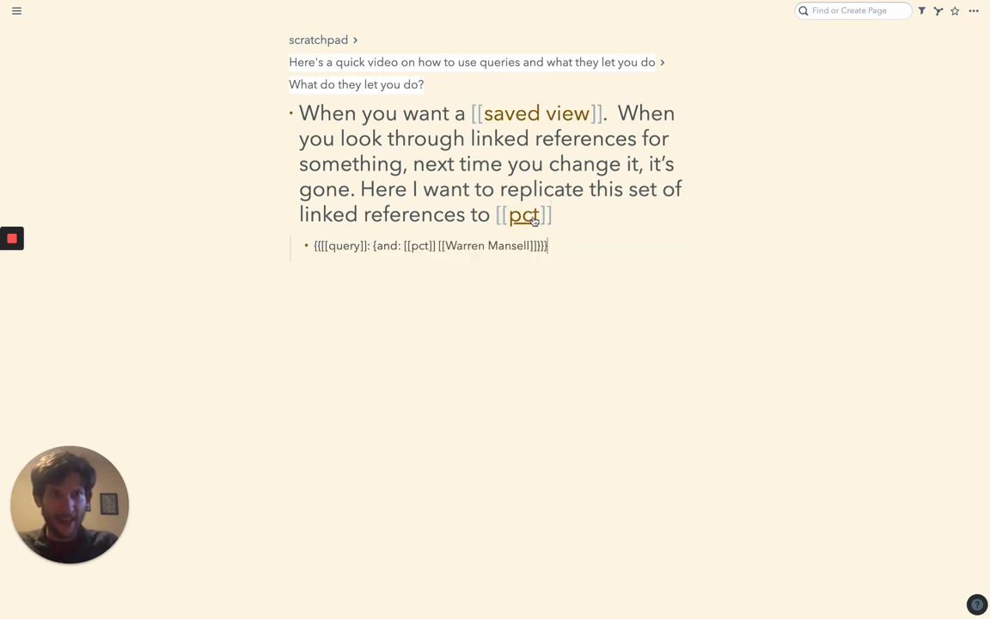
click(972, 12)
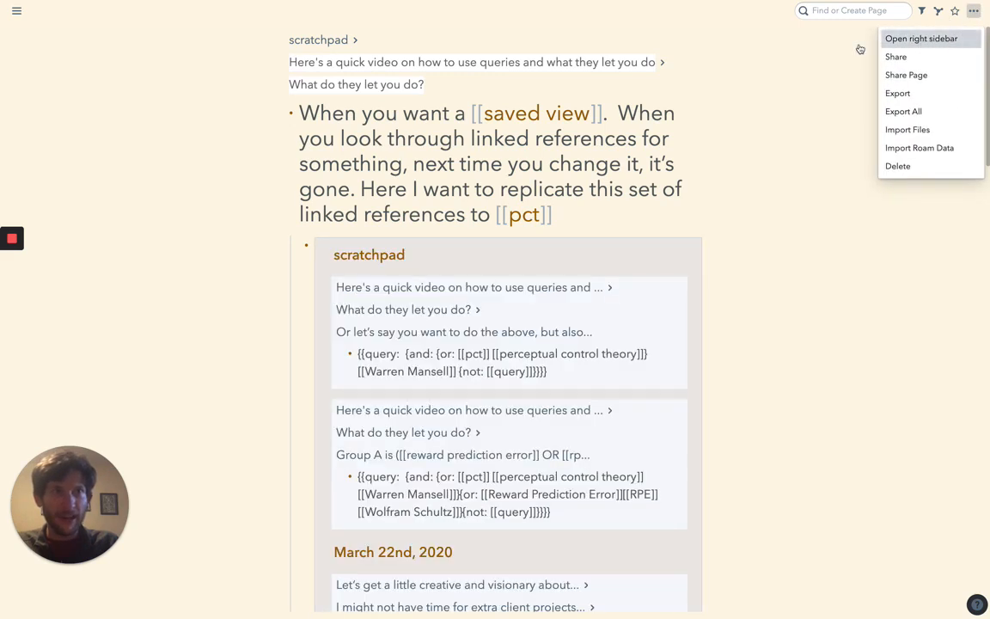
click(894, 39)
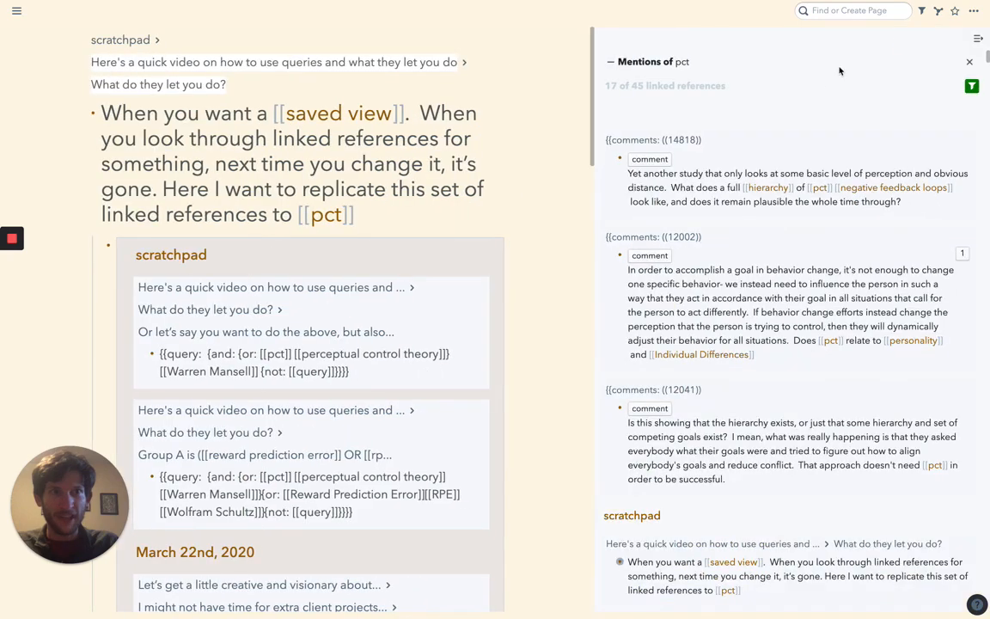
Remove the person filter from pct's linked references, and try a self-efficacy filter before clearing it
click(971, 87)
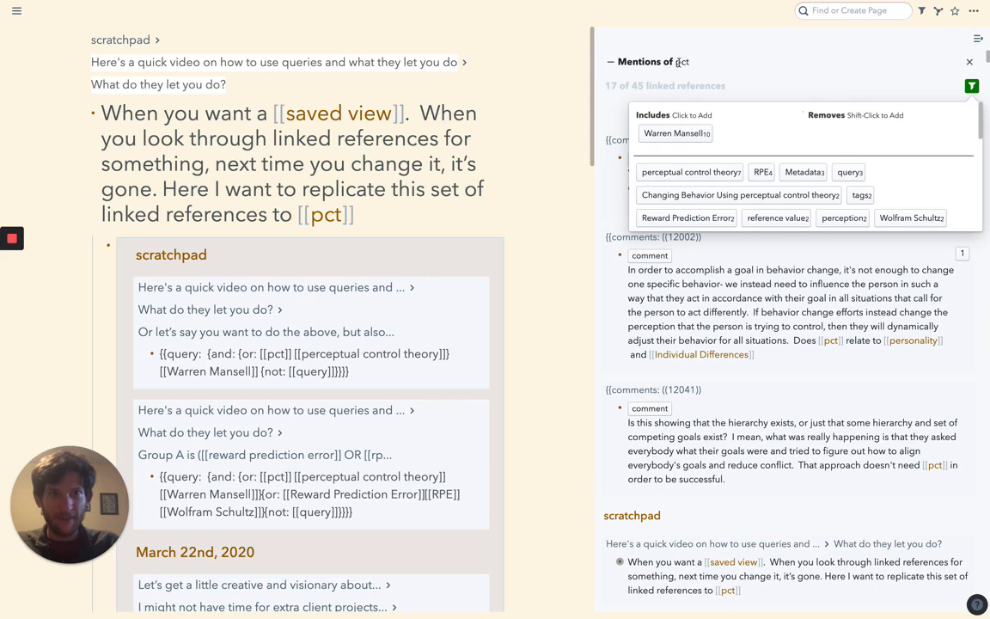
click(703, 135)
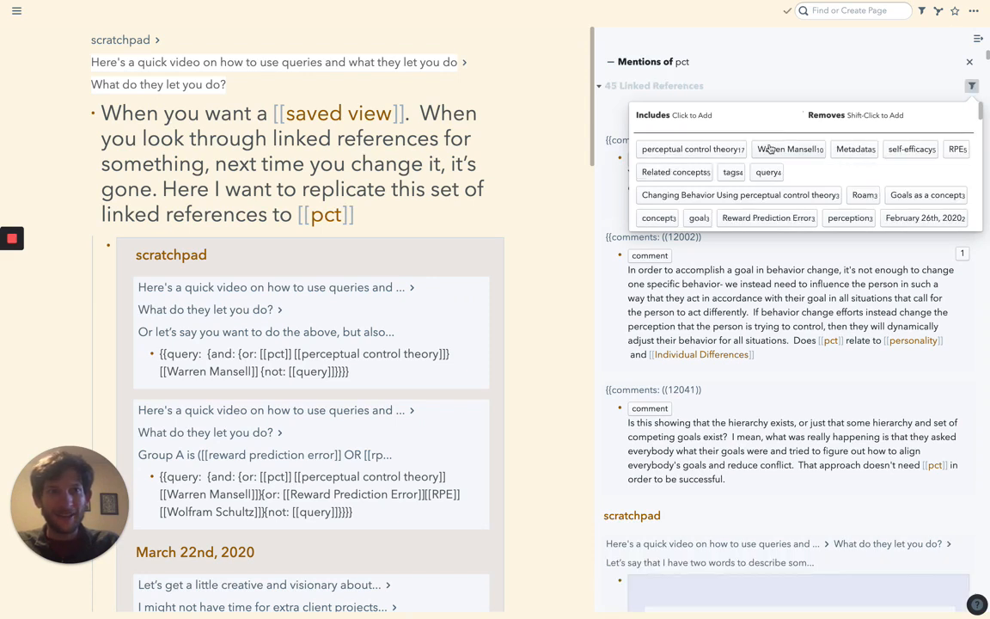
click(903, 150)
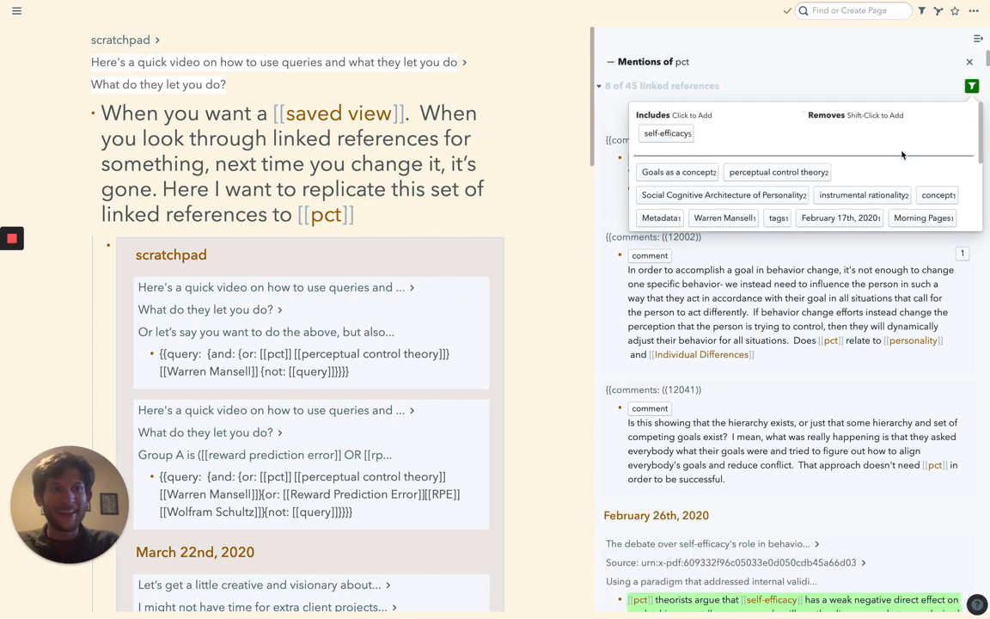
click(667, 135)
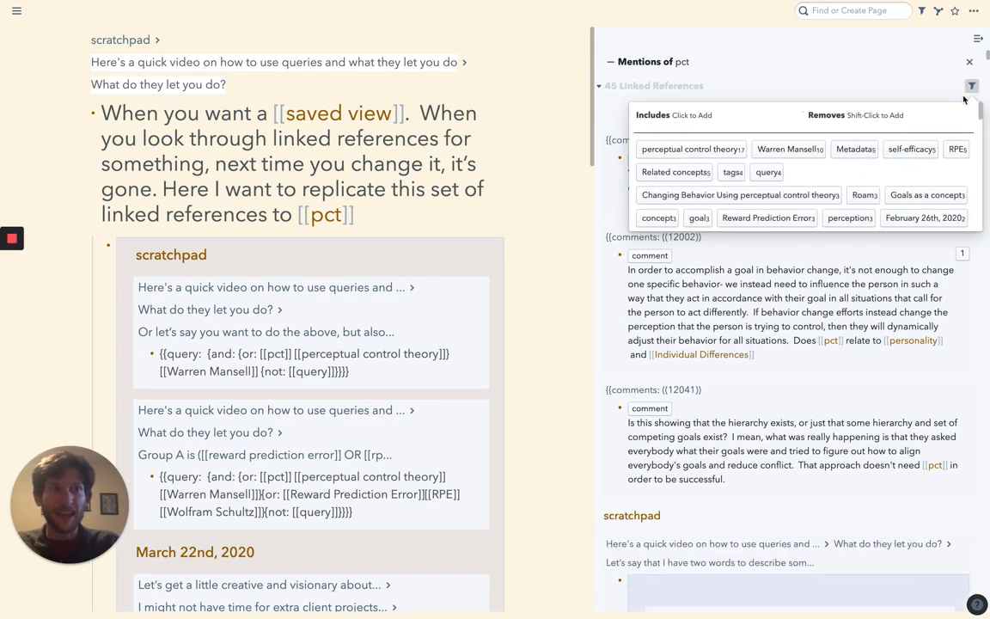
Close the right sidebar and add {not: [[query]]} inside the and clause of the saved view query
click(979, 39)
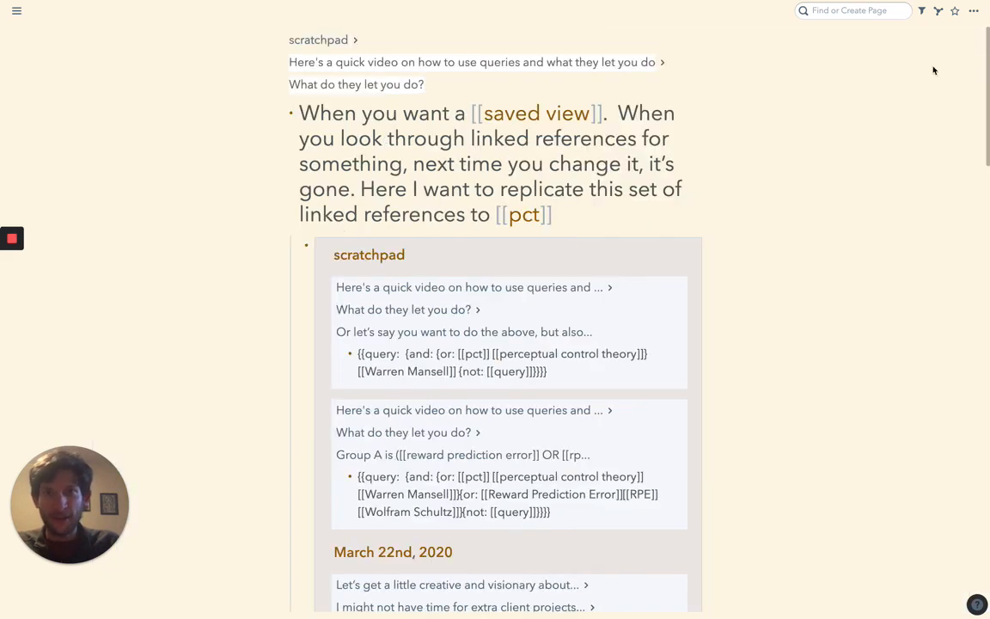
click(494, 245)
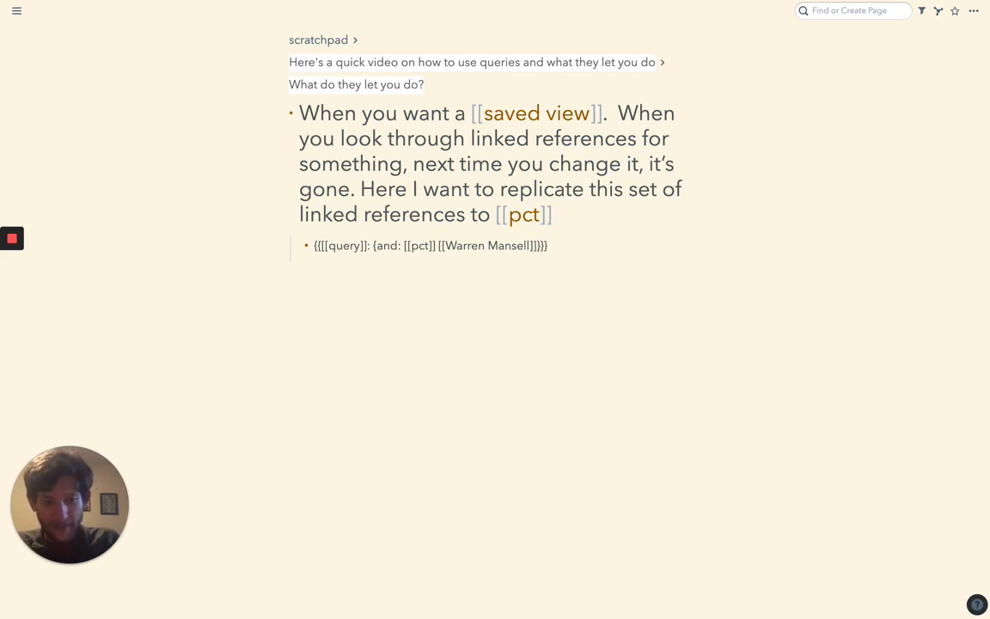
text({not: )
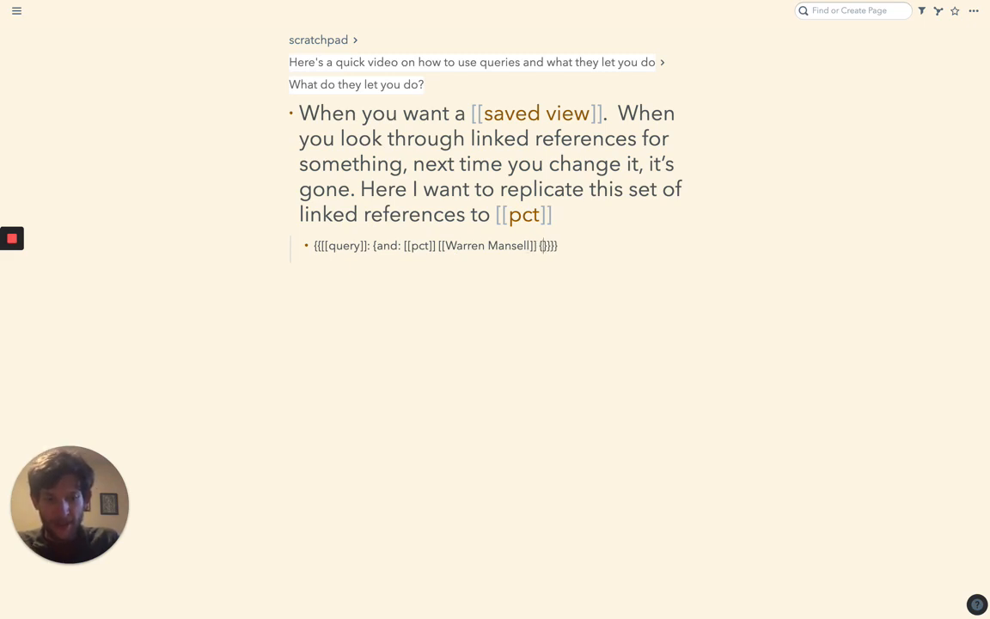
text([[query)
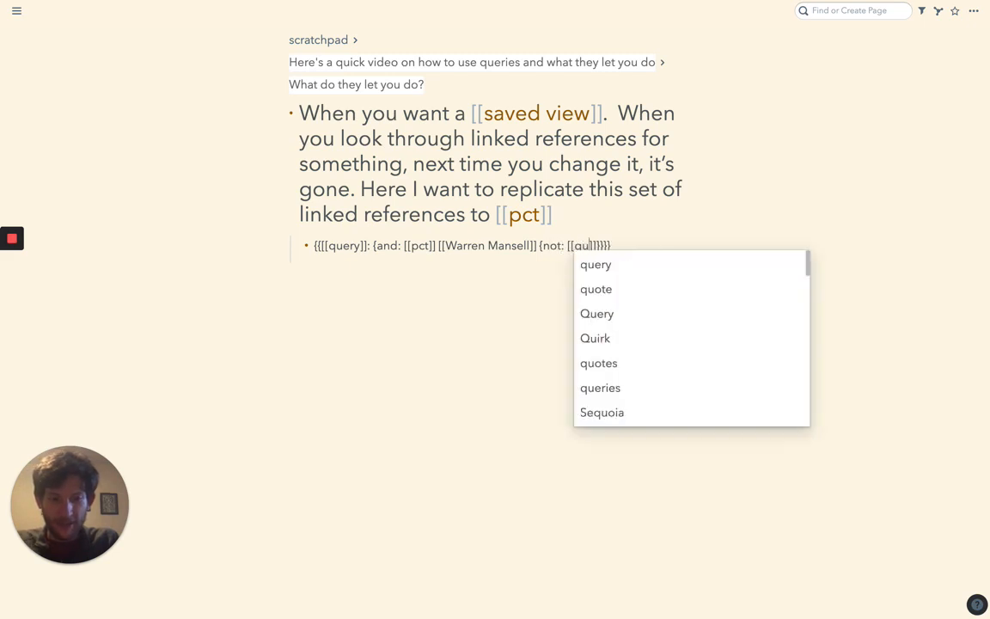
key(Escape)
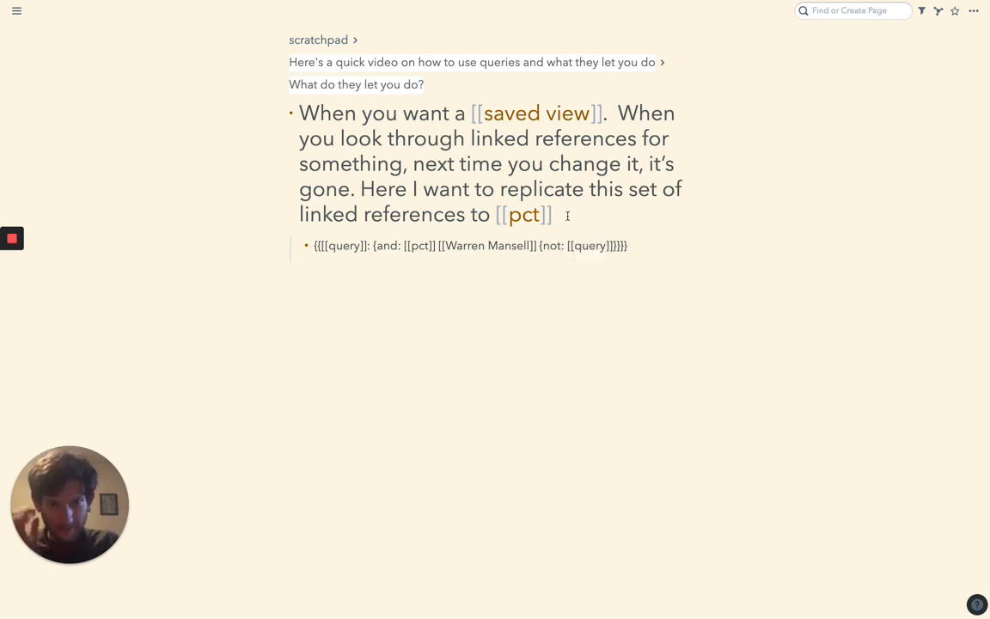
click(613, 215)
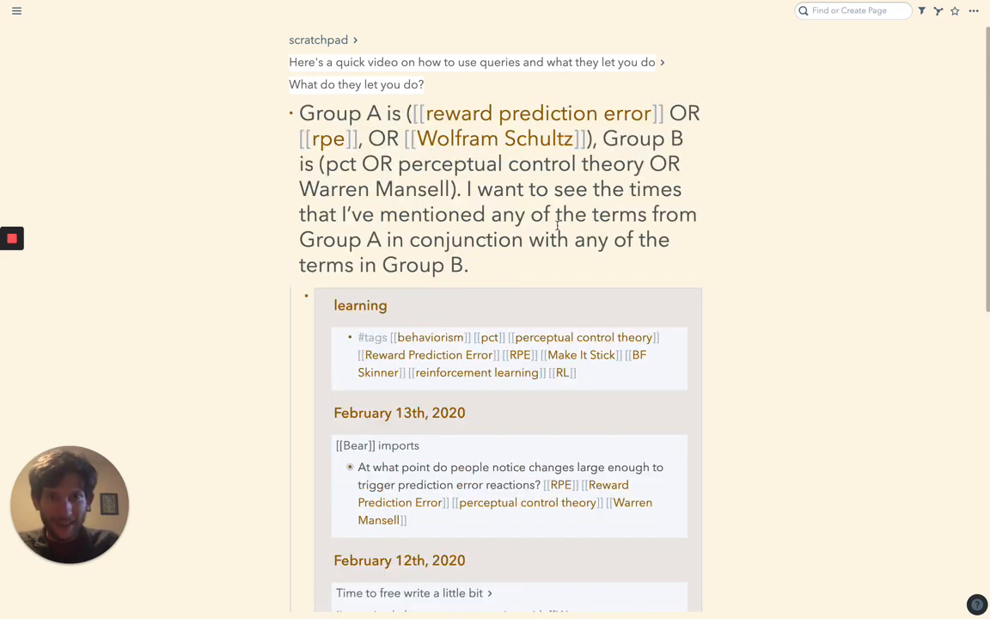
Open the Group A and Group B block for editing and highlight [[reward prediction error]] and perceptual control theory as example terms
click(546, 274)
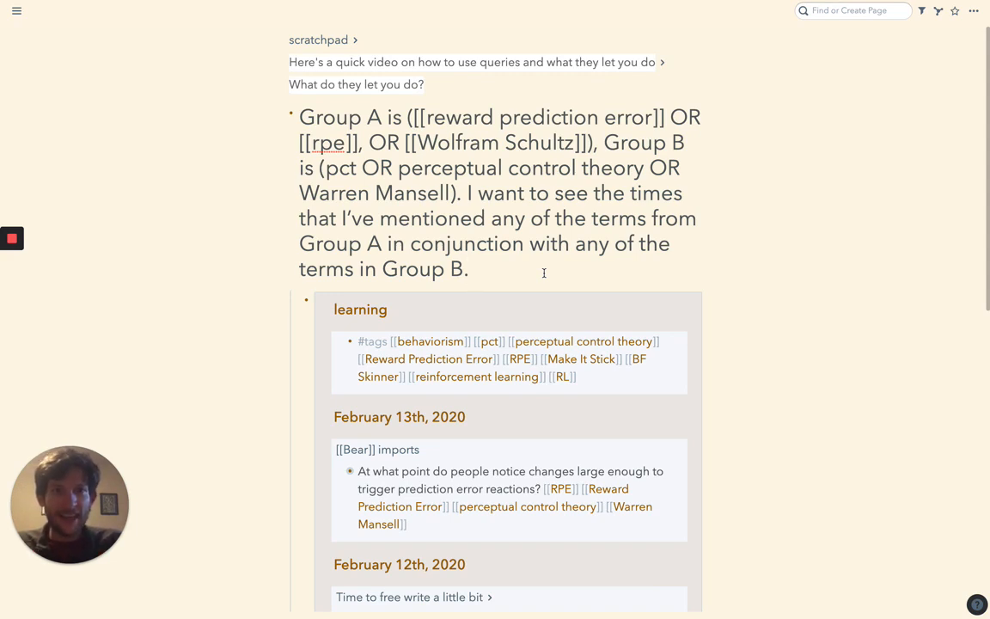
text(a)
key(BackSpace)
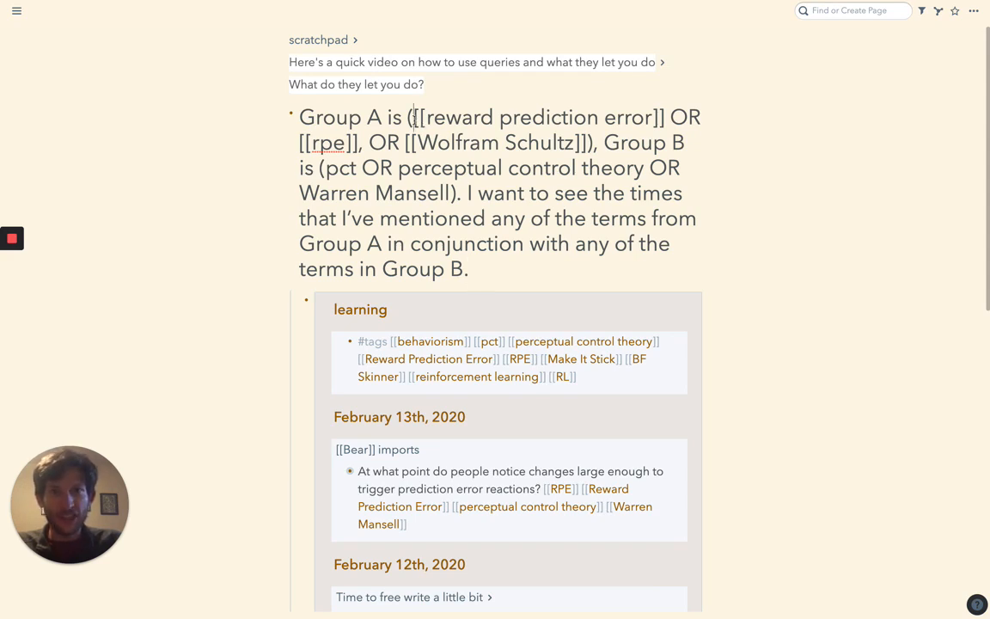
drag(414, 118, 664, 119)
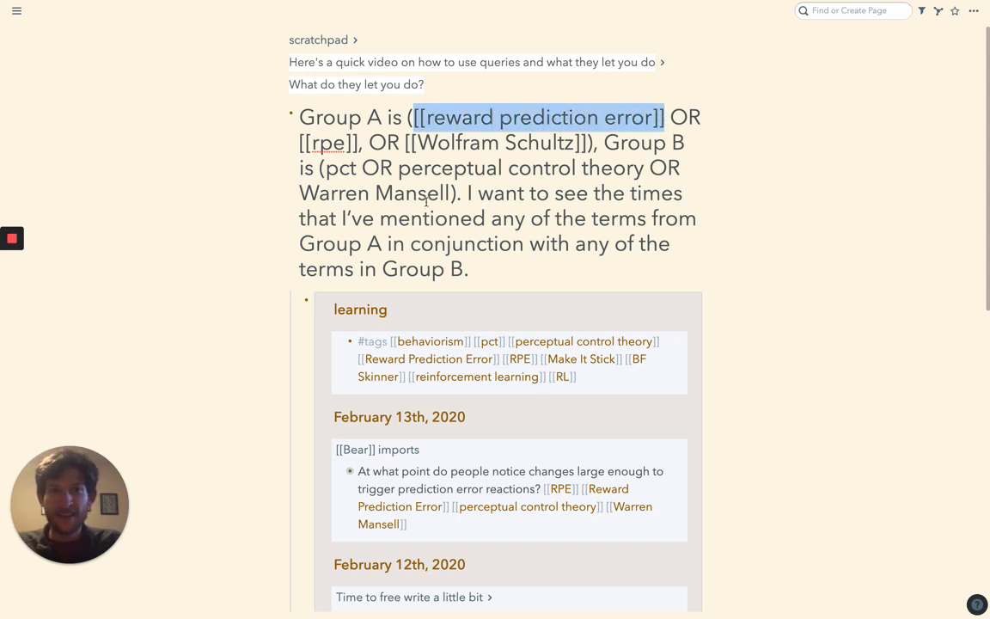
drag(398, 168, 635, 165)
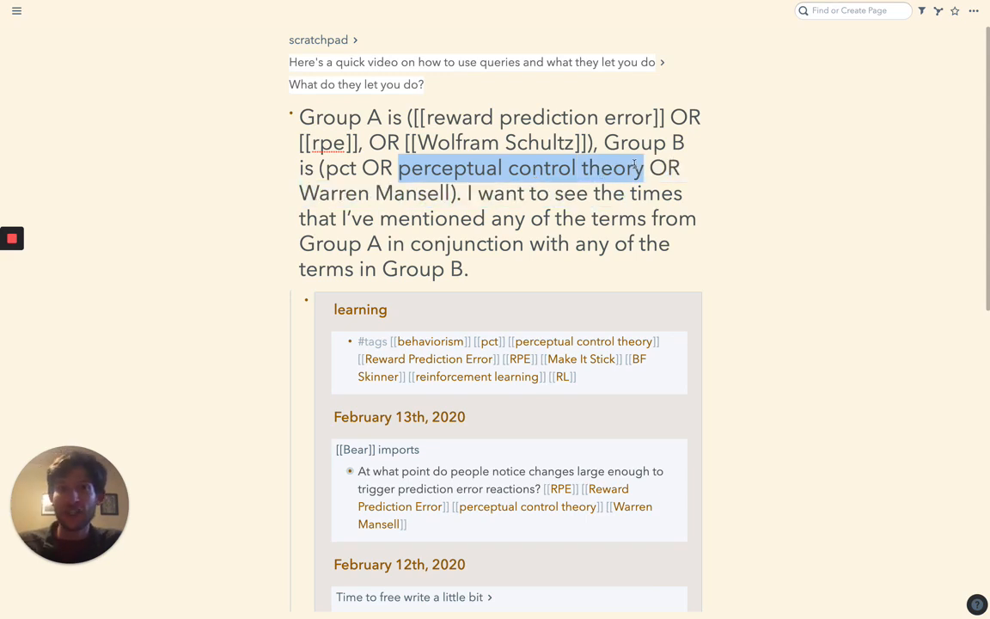
click(490, 166)
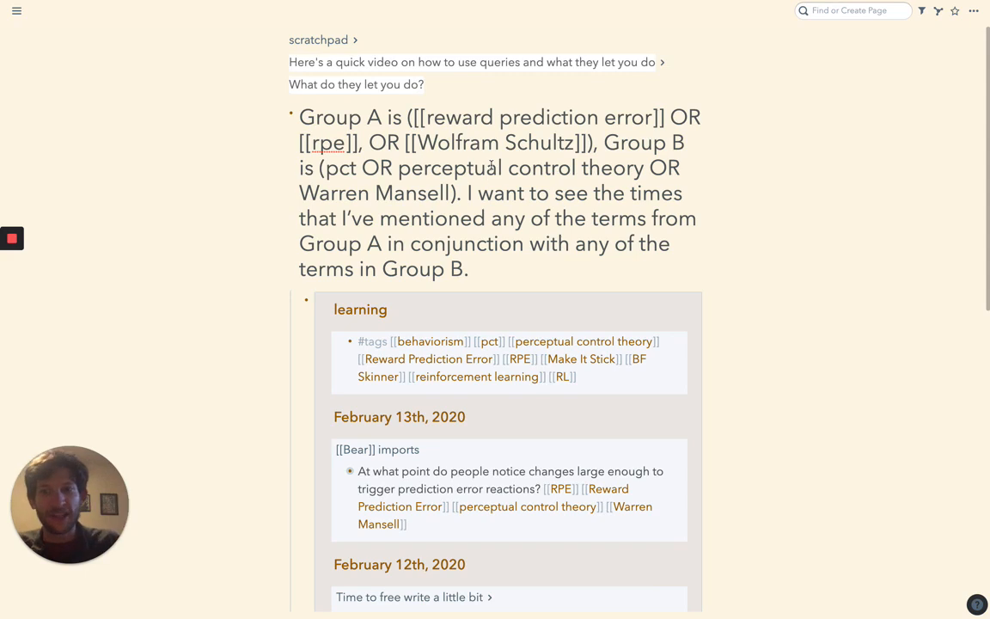
Highlight the Group A terms in turn: [[reward prediction error]], [[rpe]] and the researcher's page reference
triple_click(515, 120)
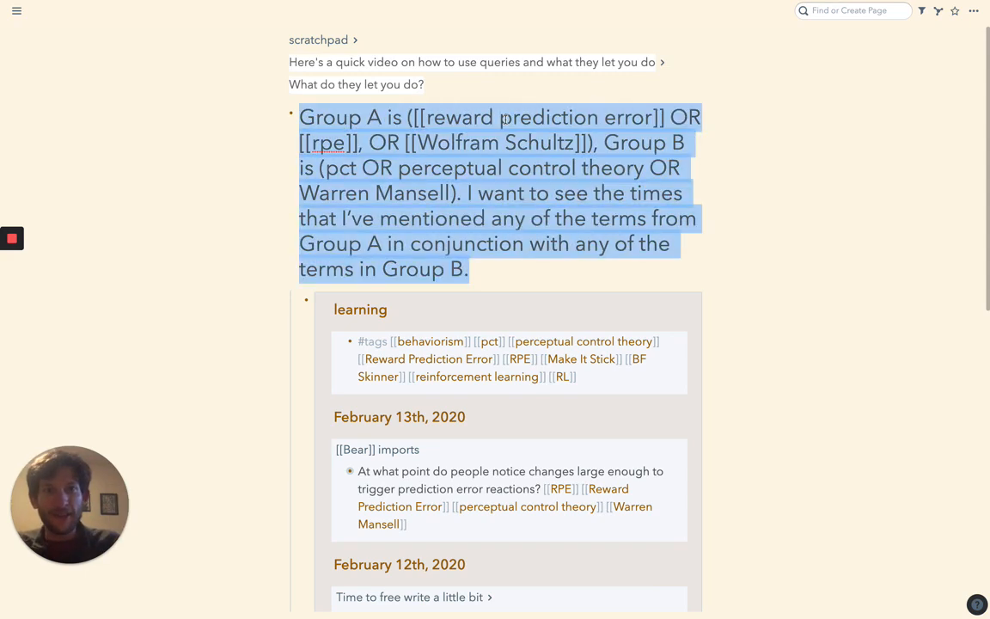
click(507, 119)
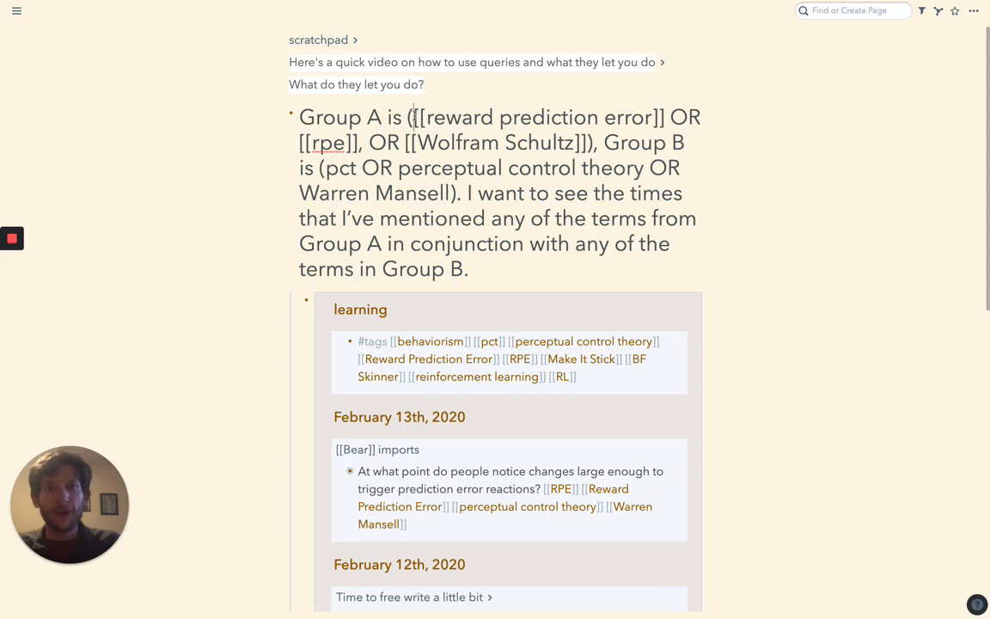
drag(413, 118, 663, 123)
click(357, 144)
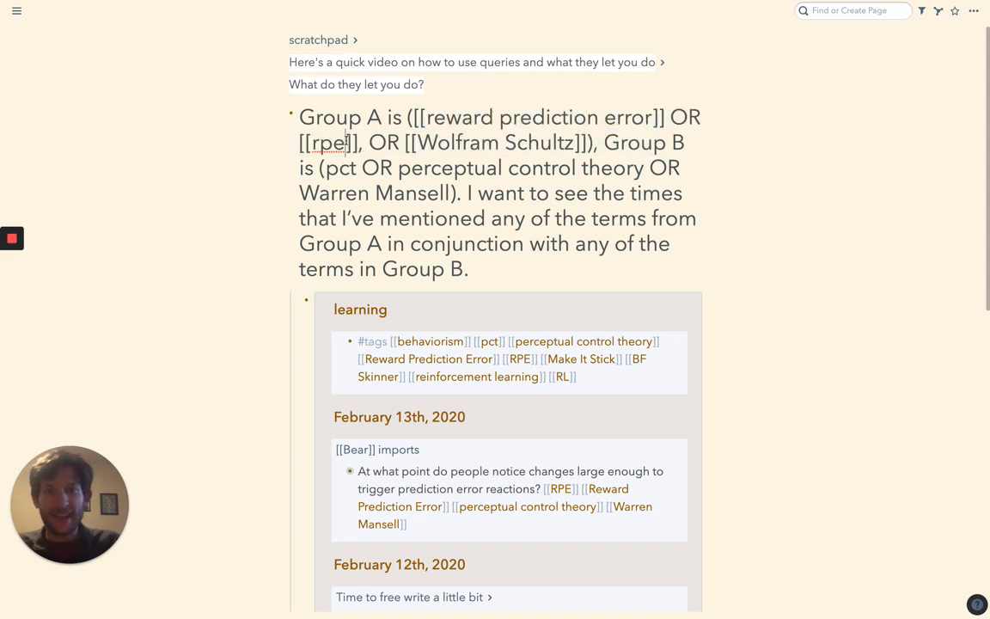
drag(357, 144, 311, 145)
click(311, 145)
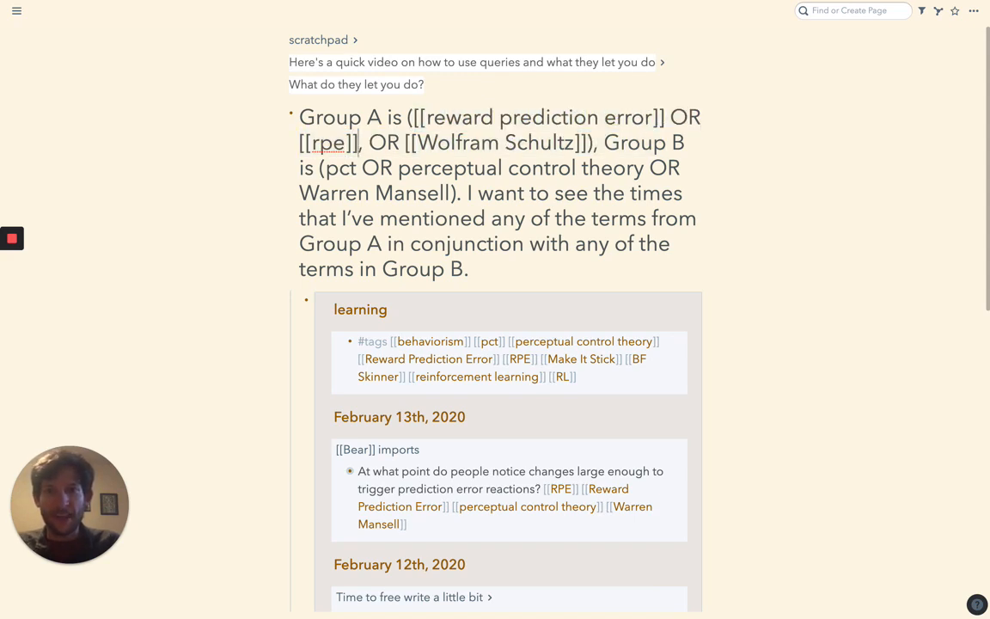
drag(405, 143, 587, 143)
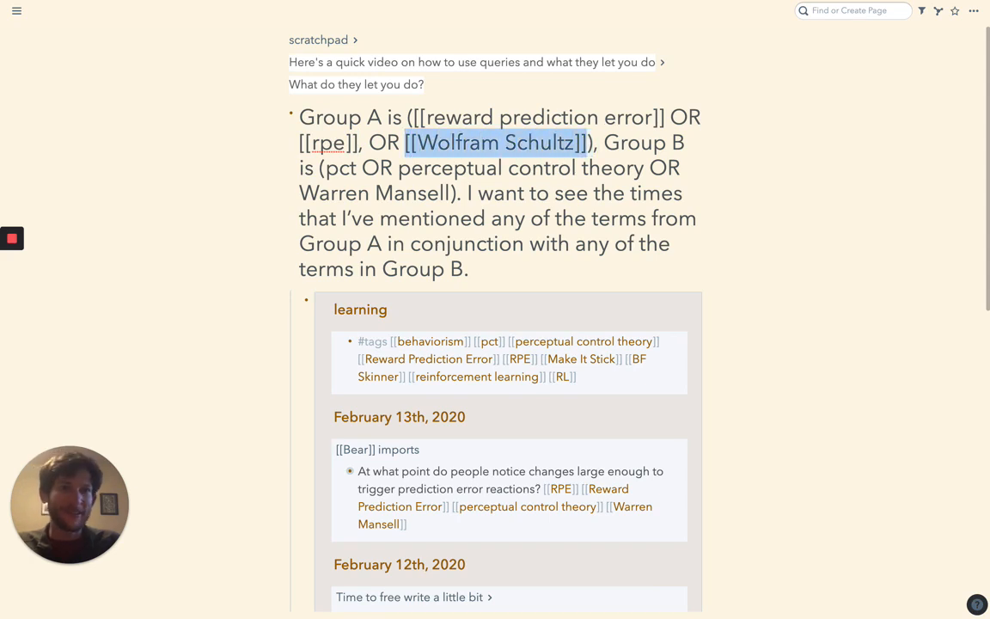
click(587, 143)
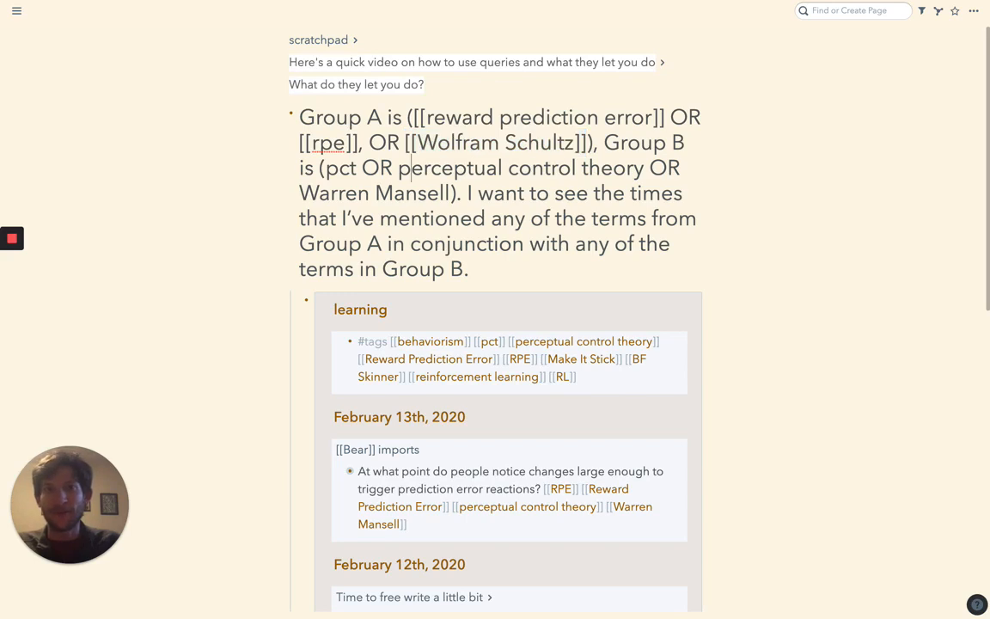
Highlight the Group B terms perceptual control theory and pct, and clear the selection
drag(398, 168, 643, 168)
click(357, 168)
key(alt+shift+Left)
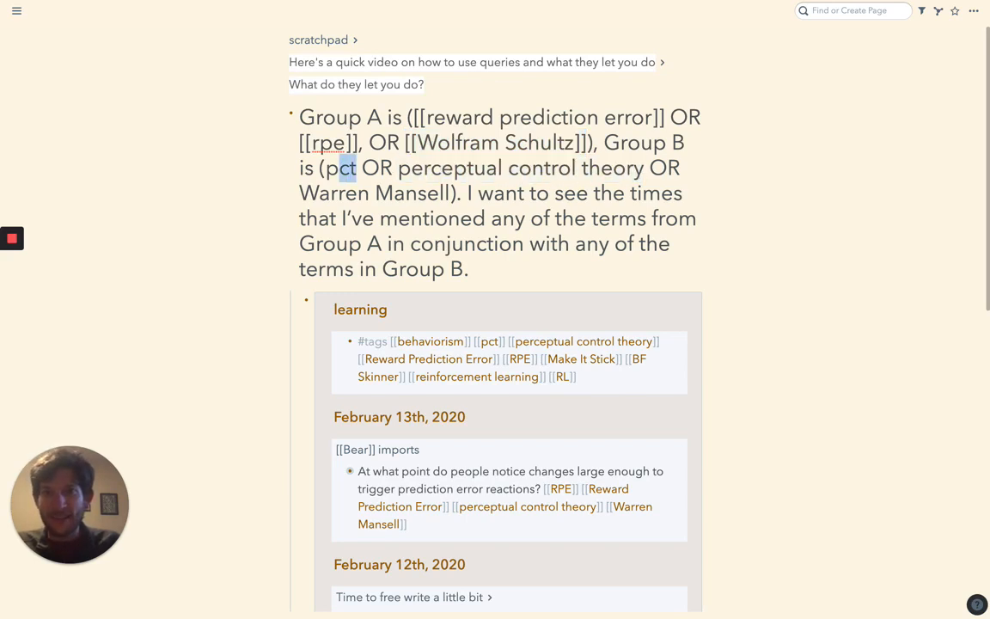
click(298, 184)
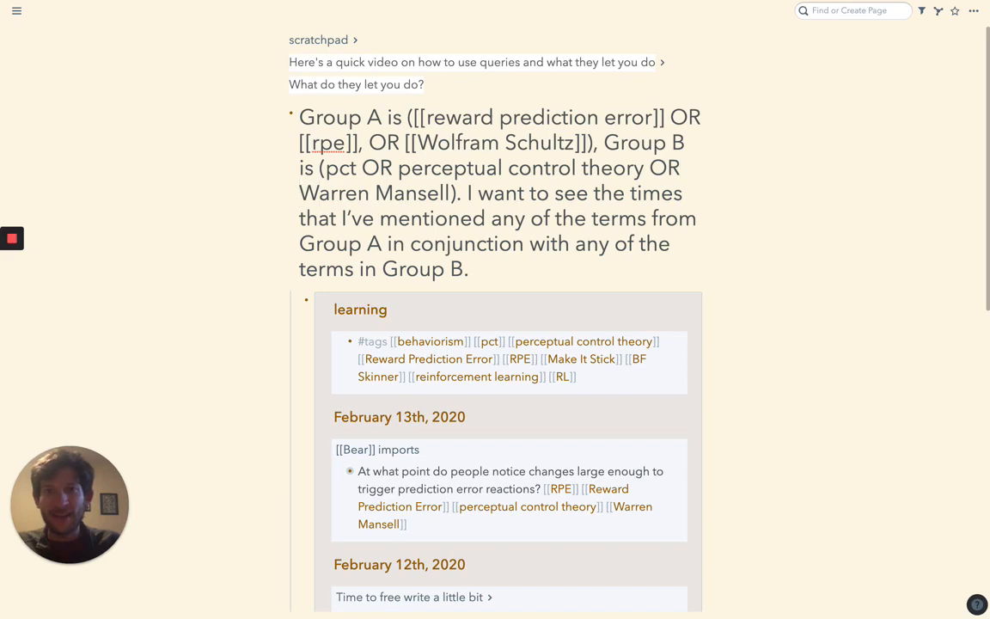
Highlight the researcher's name at the end of the Group B terms, and return to the start of the block
drag(299, 193, 450, 193)
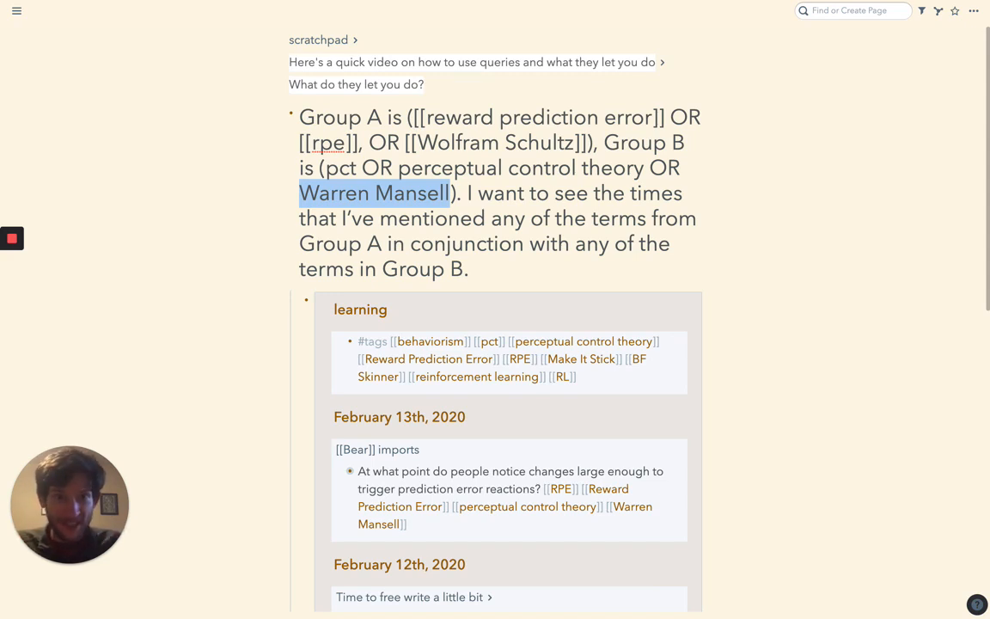
key(Left)
key(Up)
key(Up)
key(Up)
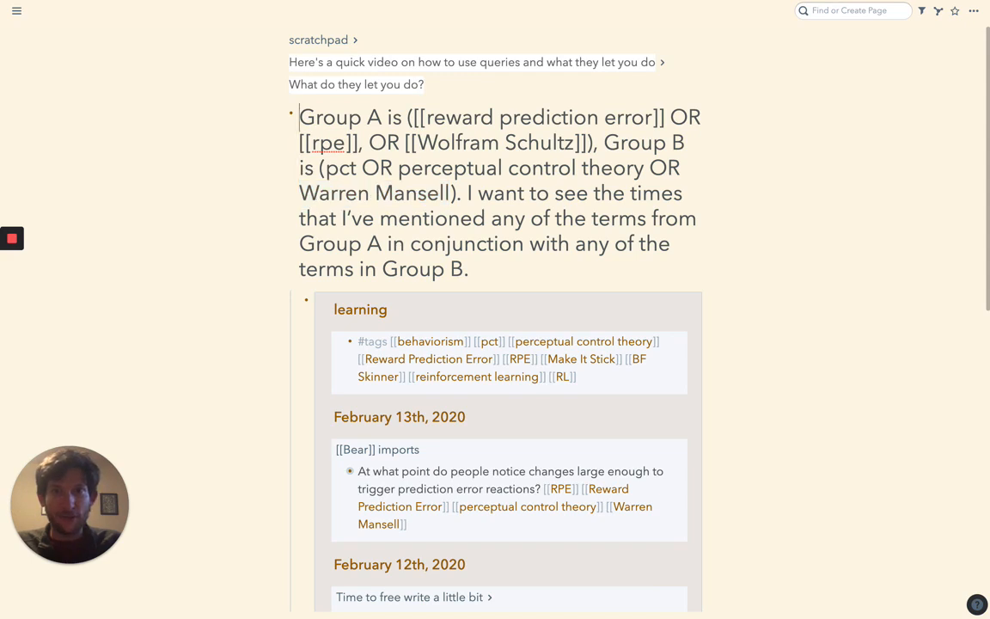
Trace through the Group A terms, the Group B terms and the sentence about mentioning them in conjunction
key(Right)
key(Right)
key(Right)
key(Right)
key(Right)
key(Right)
key(Right)
key(Right)
key(Right)
key(Left)
key(Right)
key(Right)
key(Right)
key(Right)
key(Right)
key(Right)
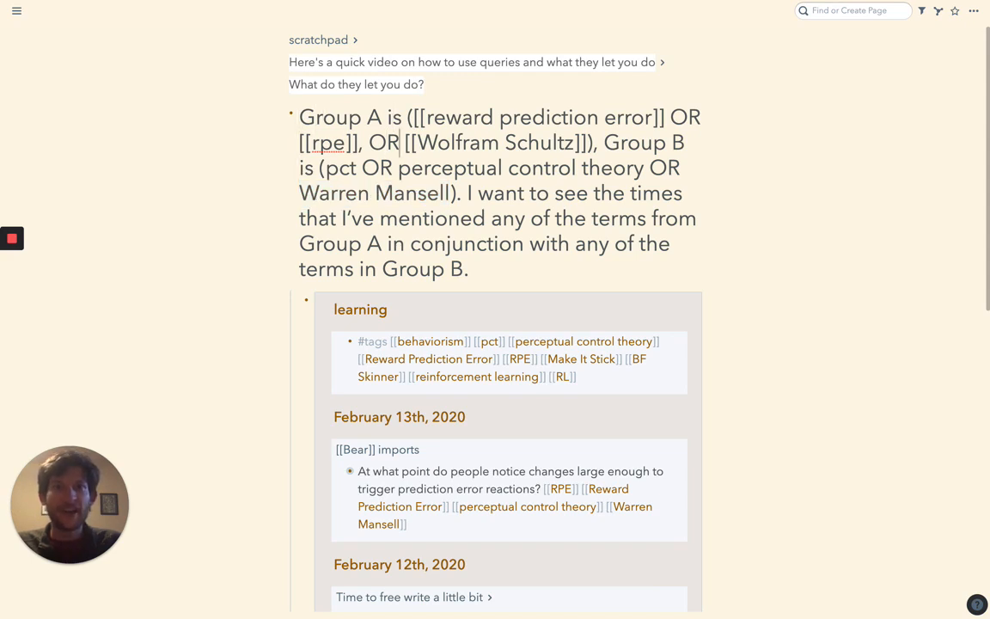
key(Down)
key(Down)
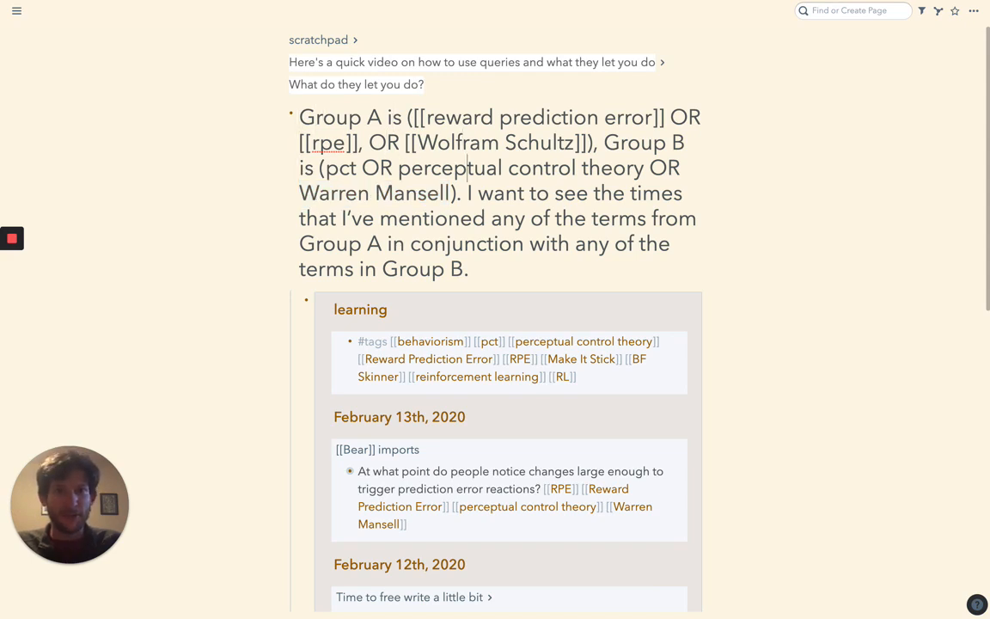
key(Down)
key(Down)
key(Down)
key(Left)
key(Left)
key(Left)
key(Left)
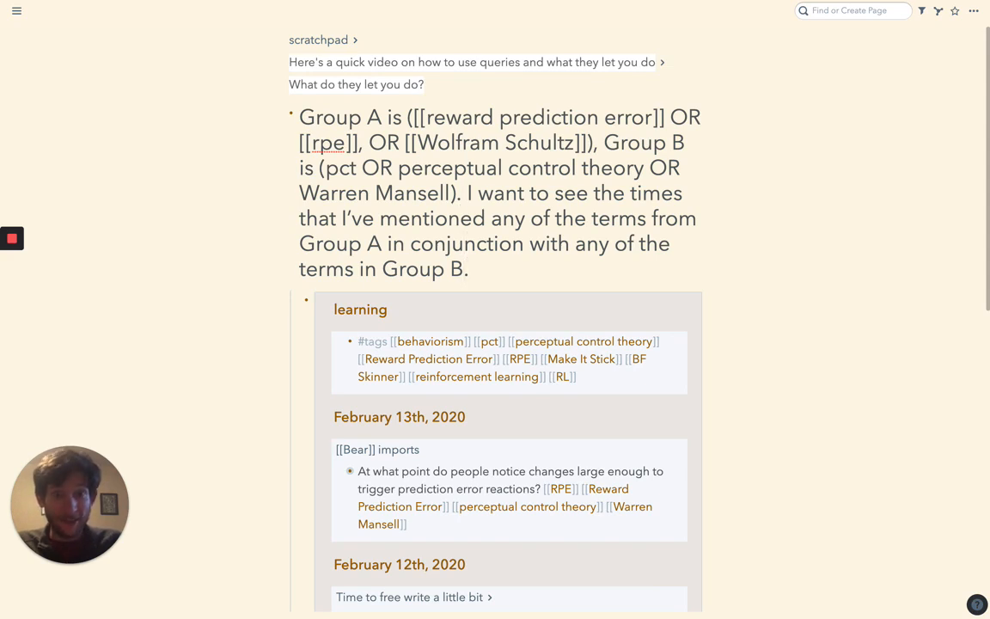
Open the nested query for editing and highlight its first or clause, containing [[pct]], [[perceptual control theory]] and a researcher's page
key(Down)
key(Down)
key(Right)
key(Right)
key(Right)
key(Right)
key(Right)
key(Right)
key(Right)
key(Right)
key(Right)
key(Right)
key(Right)
key(Right)
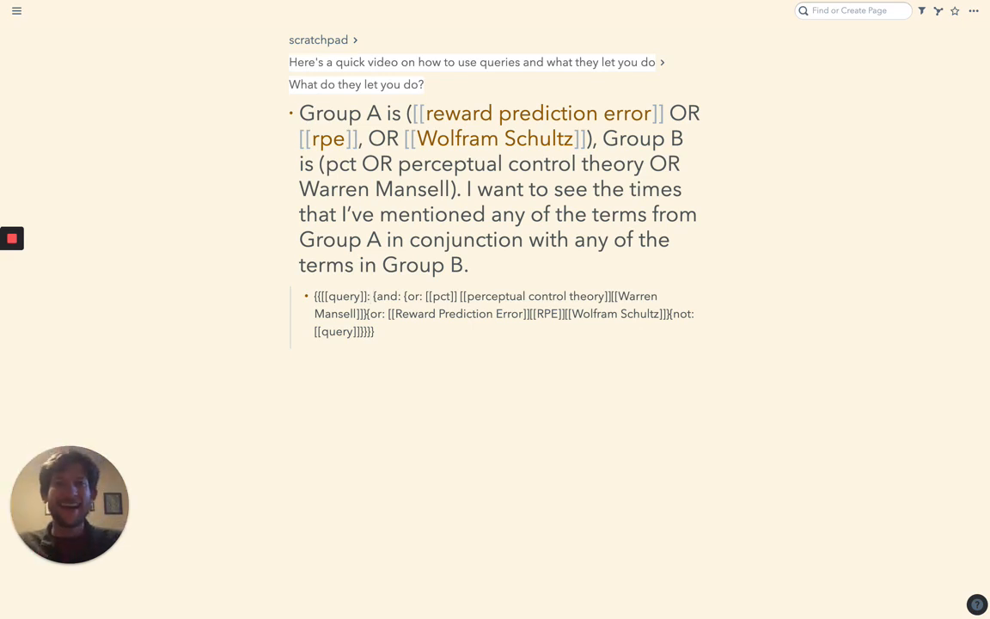
key(shift+Down)
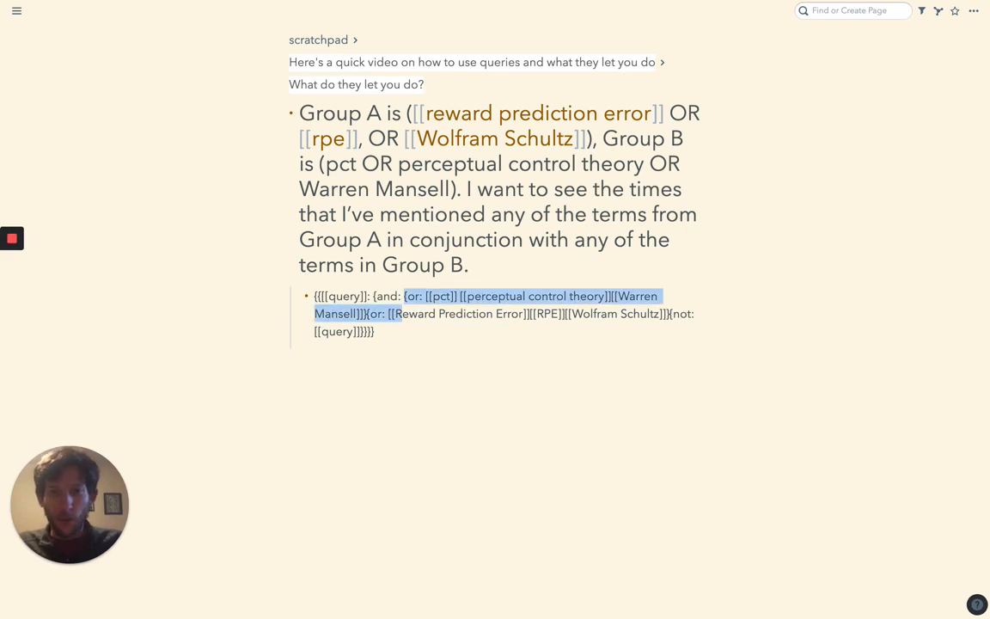
key(shift+Left)
key(shift+Left)
key(shift+Left)
key(shift+Left)
key(shift+Left)
key(shift+Left)
key(shift+Left)
key(shift+Left)
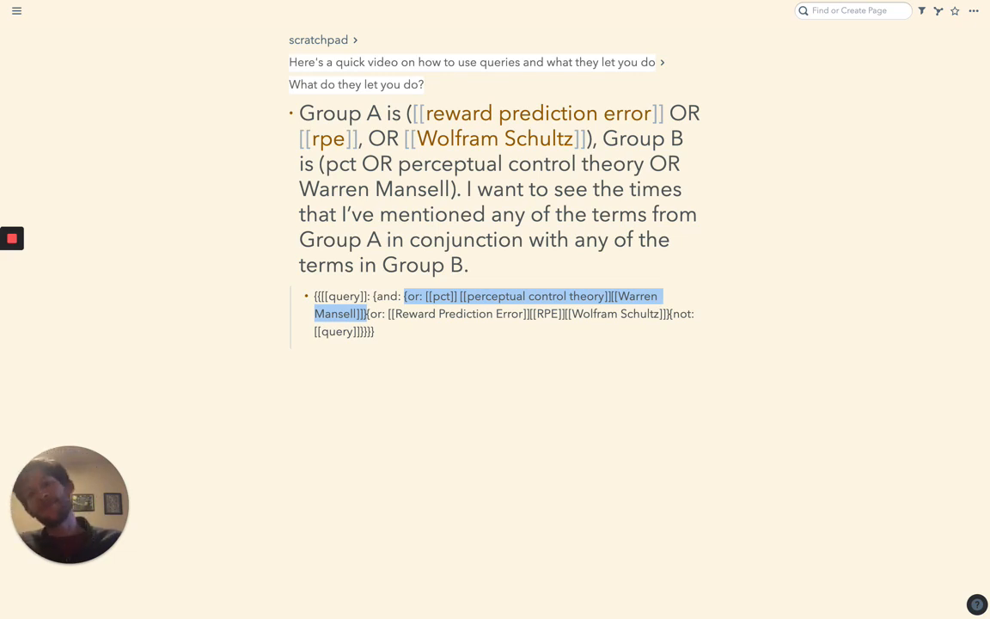
Highlight the query's second or clause, containing [[Reward Prediction Error]], [[RPE]] and the other researcher's page
key(Right)
key(shift+Right)
key(shift+Right)
key(shift+Right)
key(shift+Right)
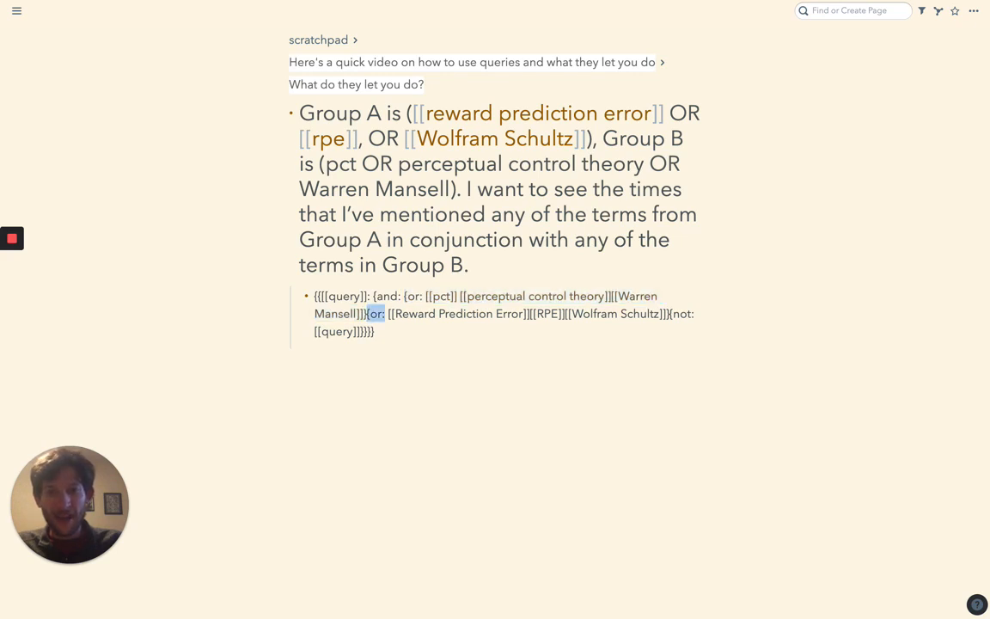
key(shift+Right)
key(shift+Right)
key(shift+Right)
key(shift+Right)
key(shift+Right)
key(shift+Right)
key(shift+Right)
key(shift+Right)
key(shift+Right)
key(shift+Right)
key(shift+Right)
key(shift+Right)
key(shift+Right)
key(shift+Right)
key(shift+Right)
key(shift+Right)
key(shift+Right)
key(shift+Right)
key(shift+Right)
key(shift+Right)
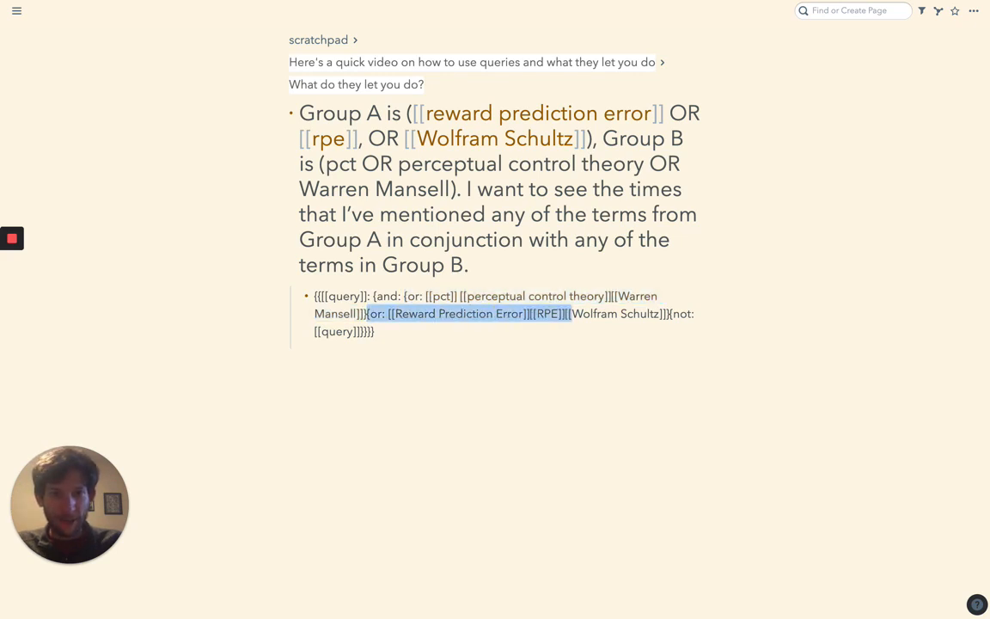
key(shift+Right)
key(shift+Right)
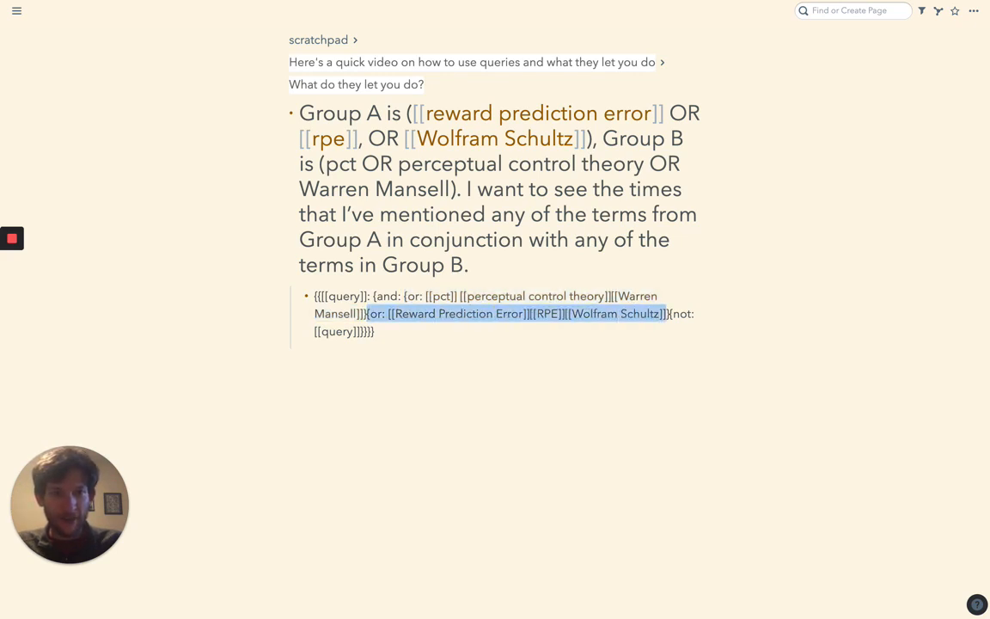
key(shift+Right)
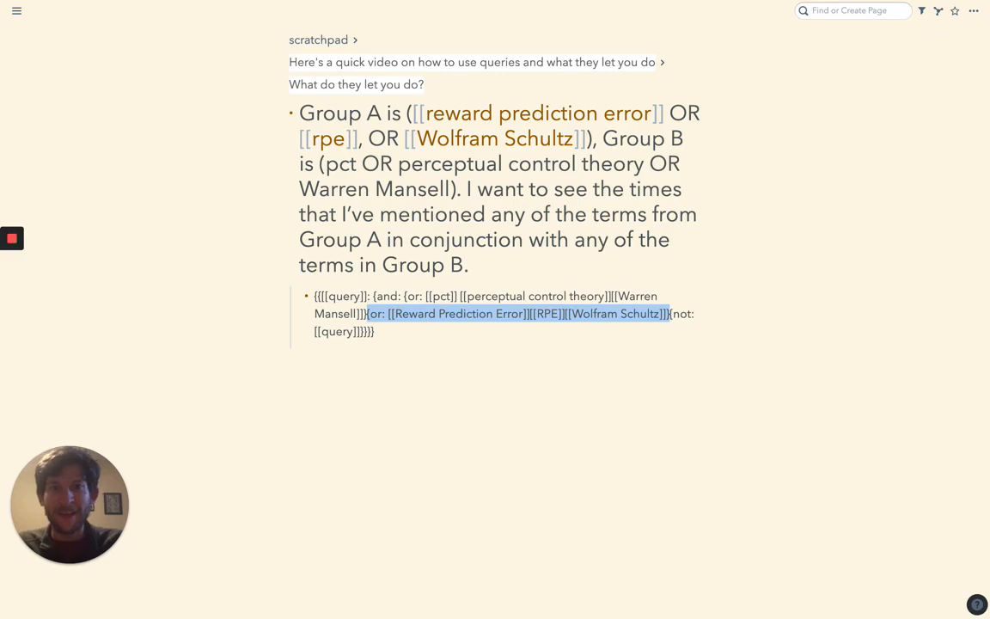
Highlight both or clauses of the query together, and leave its editing to display the query results
key(ctrl+Left)
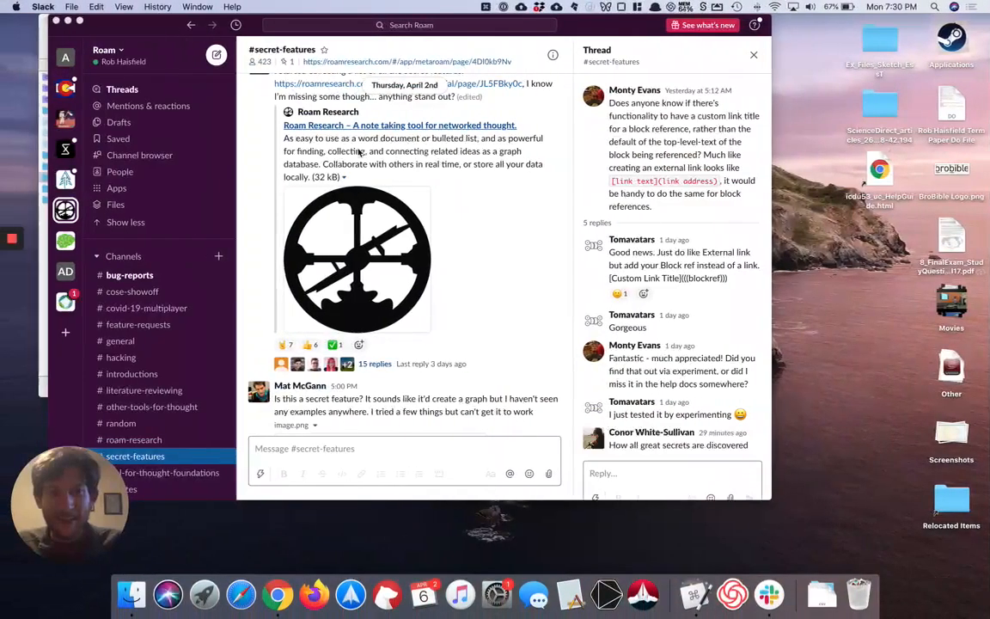
key(ctrl+Right)
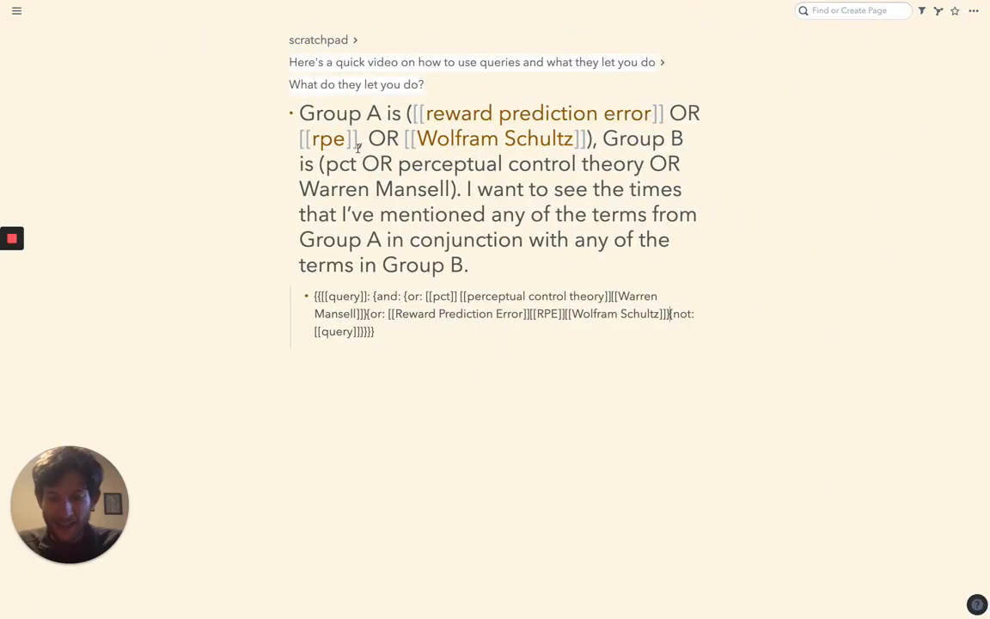
drag(670, 314, 404, 296)
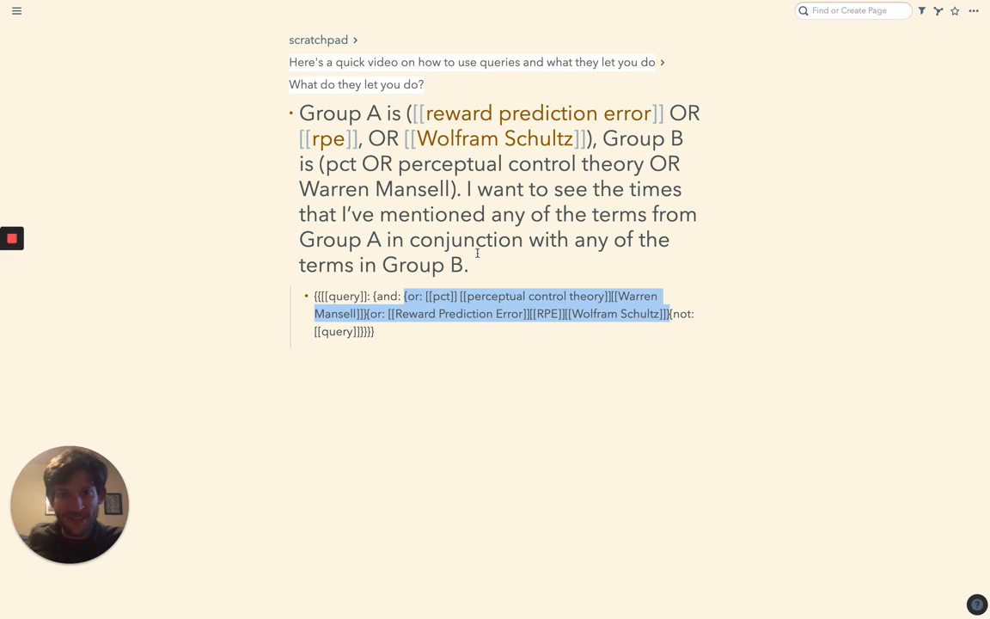
click(431, 221)
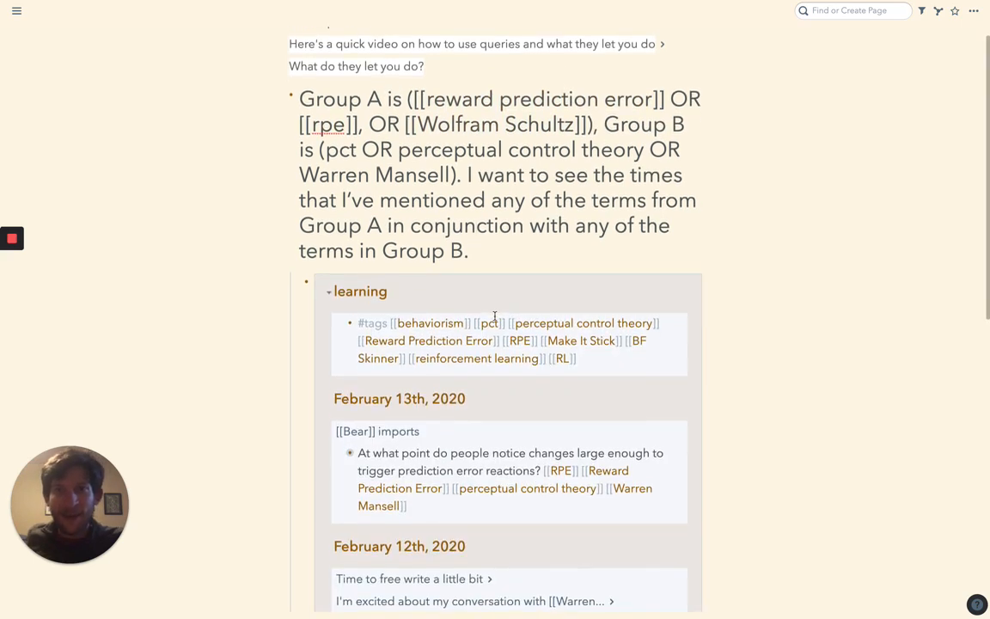